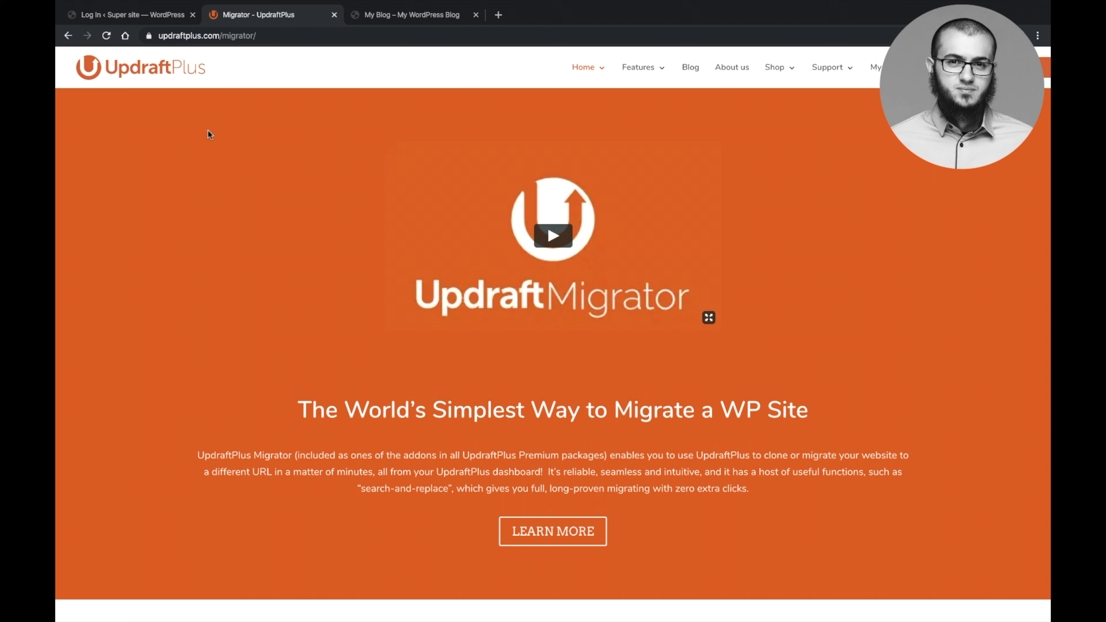
Step: Review the UpdraftPlus Migrator page's introduction, trusted brands and feature overview down to the customer testimonials
{"action": "mouse_move", "coordinate": [603, 108]}
{"action": "scroll", "coordinate": [373, 350], "scroll_direction": "down", "scroll_amount": 2}
{"action": "scroll", "coordinate": [373, 350], "scroll_direction": "up", "scroll_amount": 2}
{"action": "scroll", "coordinate": [373, 350], "scroll_direction": "down", "scroll_amount": 2}
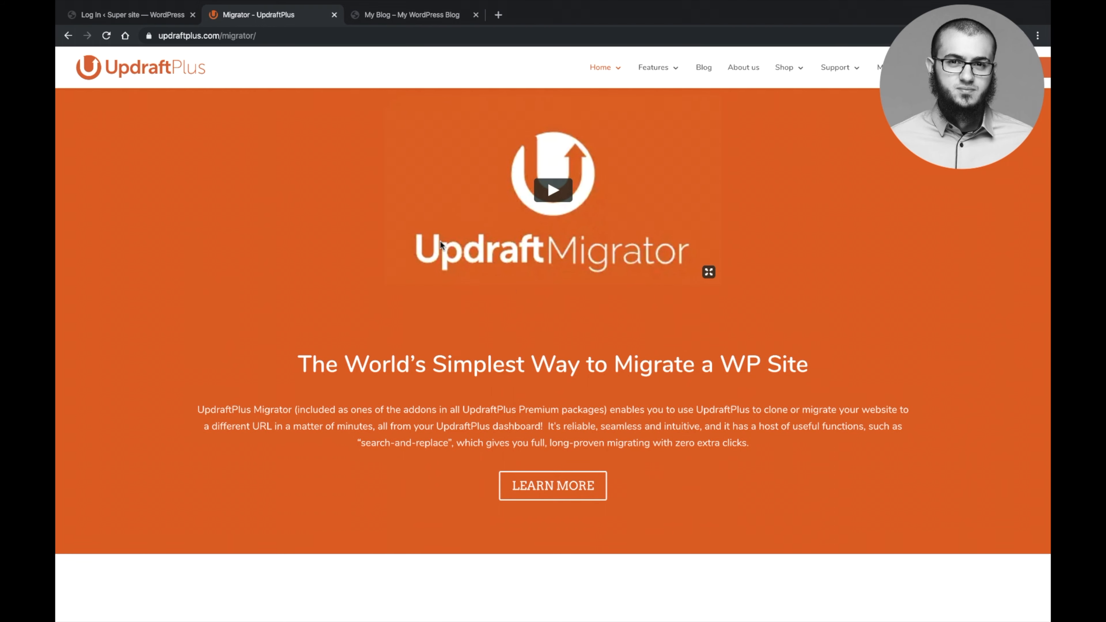
{"action": "scroll", "coordinate": [439, 250], "scroll_direction": "up", "scroll_amount": 1}
{"action": "scroll", "coordinate": [374, 381], "scroll_direction": "down", "scroll_amount": 5}
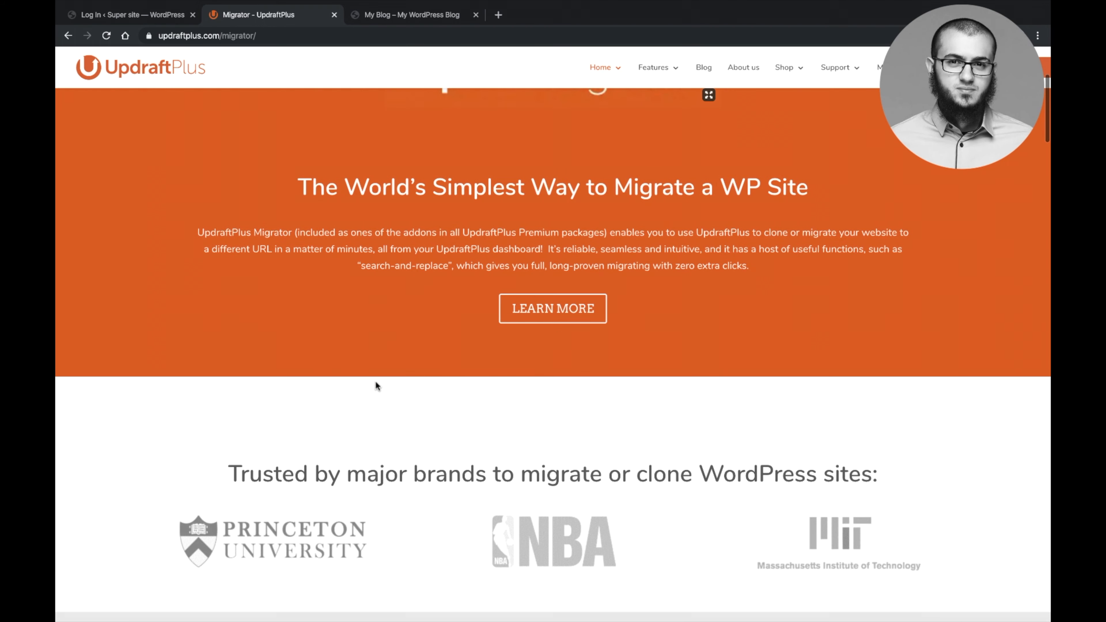
{"action": "scroll", "coordinate": [376, 382], "scroll_direction": "down", "scroll_amount": 9}
{"action": "scroll", "coordinate": [376, 384], "scroll_direction": "down", "scroll_amount": 6}
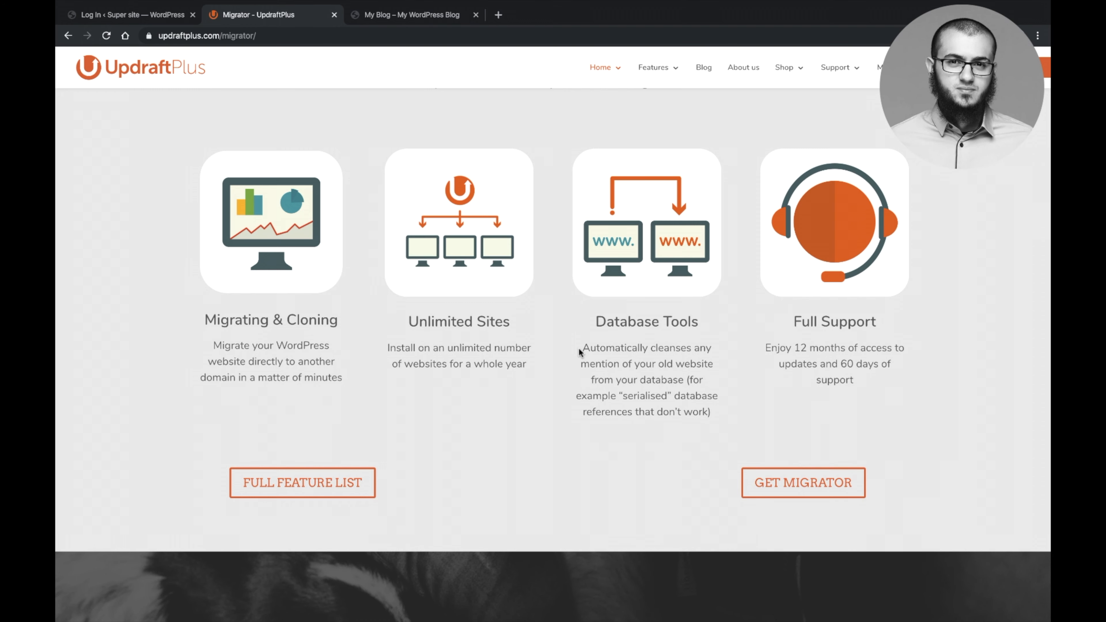
{"action": "scroll", "coordinate": [579, 349], "scroll_direction": "down", "scroll_amount": 7}
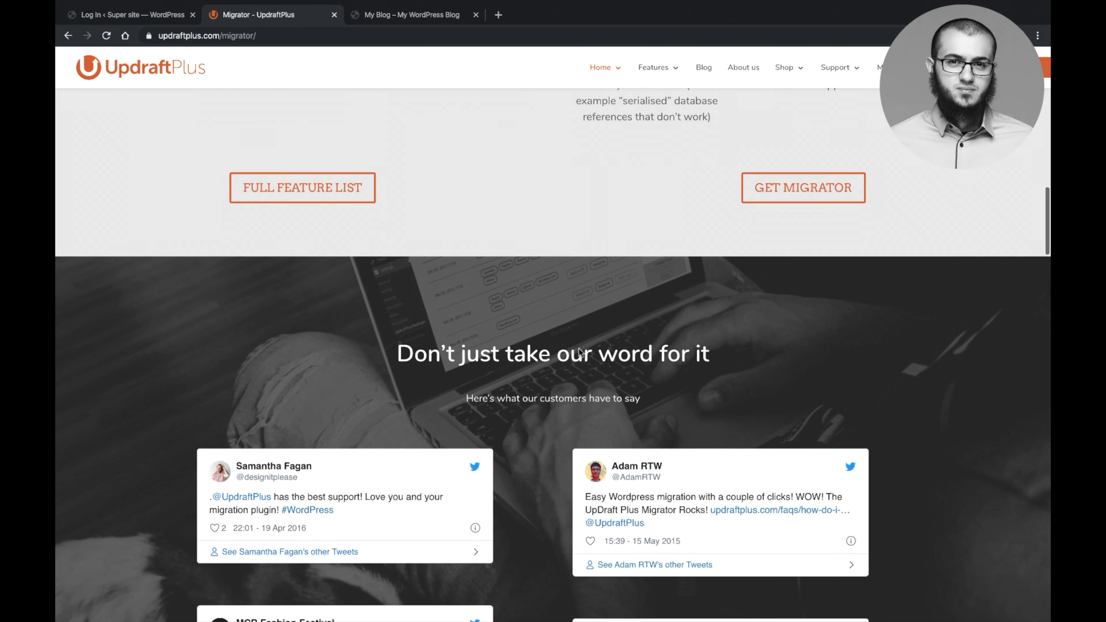
Step: Compare the UpdraftMigrator and UpdraftClone offerings and look over the Pricing section on the Migrator page
{"action": "scroll", "coordinate": [578, 349], "scroll_direction": "down", "scroll_amount": 20}
{"action": "scroll", "coordinate": [578, 348], "scroll_direction": "up", "scroll_amount": 2}
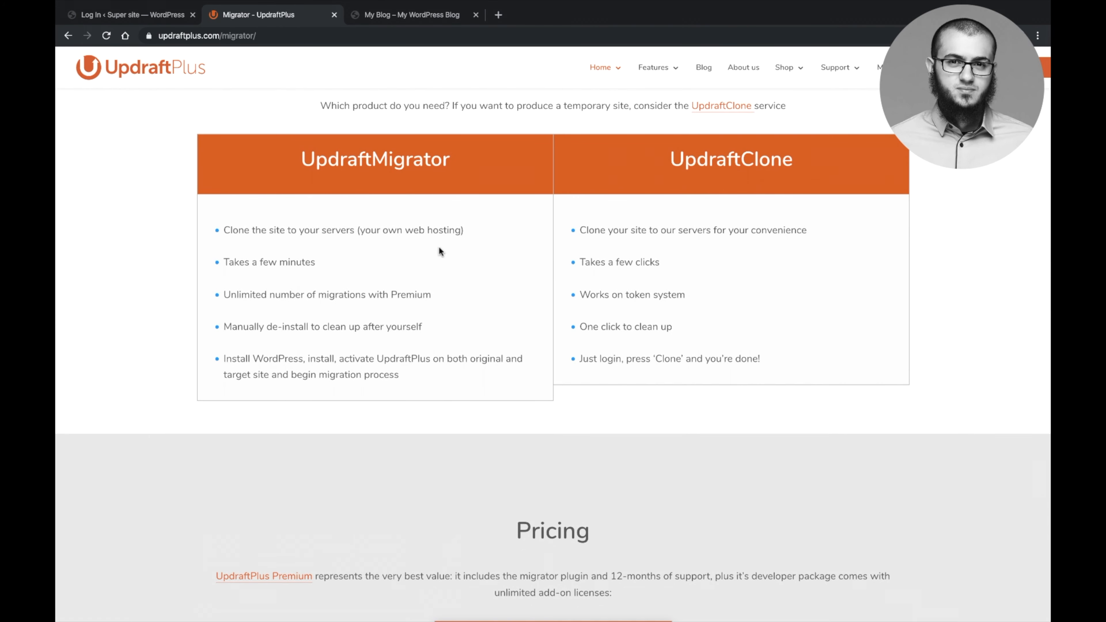
{"action": "scroll", "coordinate": [439, 247], "scroll_direction": "down", "scroll_amount": 1}
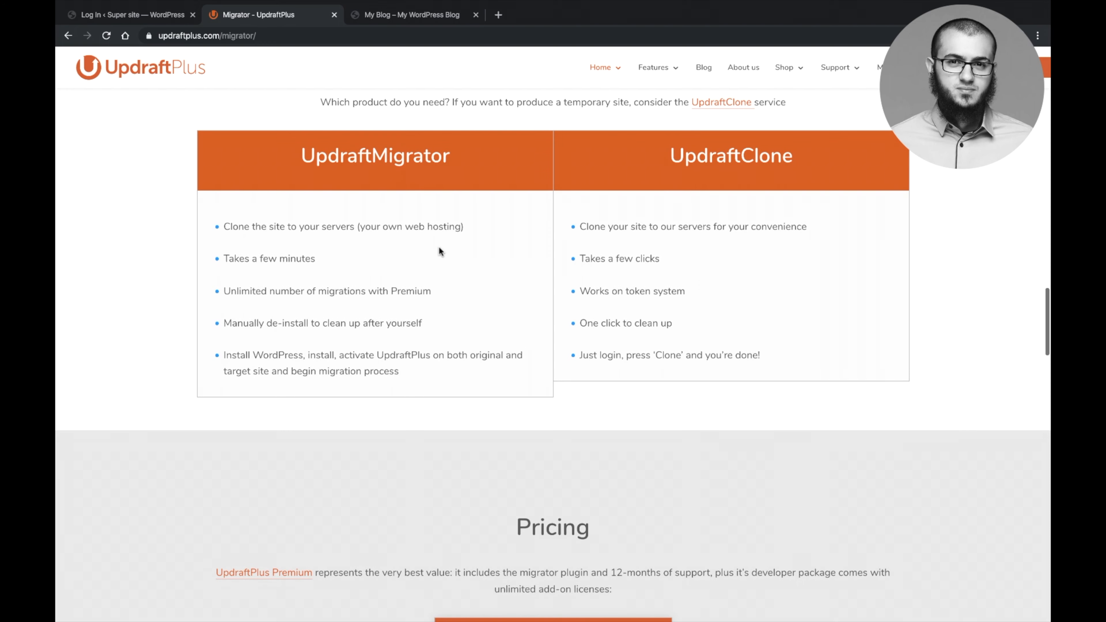
{"action": "mouse_move", "coordinate": [653, 69]}
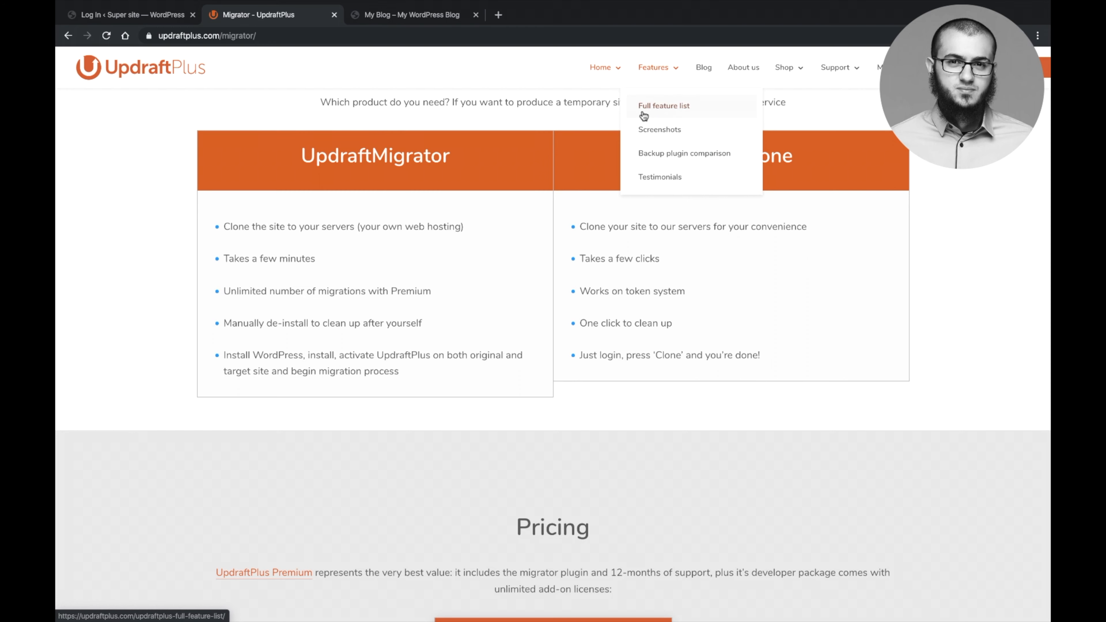
{"action": "scroll", "coordinate": [411, 266], "scroll_direction": "down", "scroll_amount": 1}
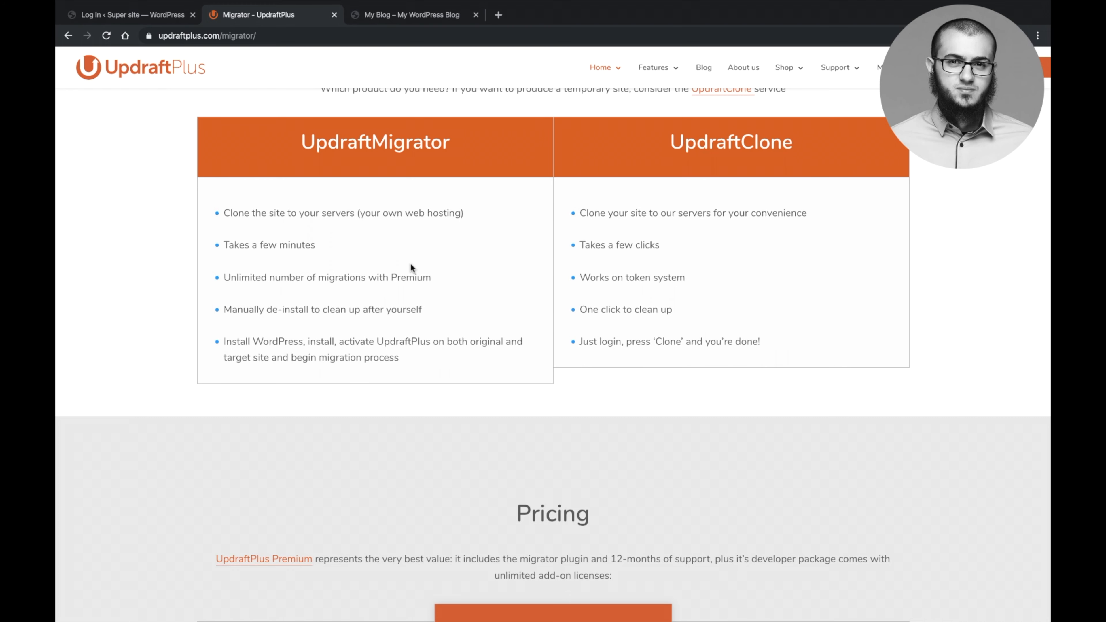
{"action": "scroll", "coordinate": [410, 263], "scroll_direction": "down", "scroll_amount": 10}
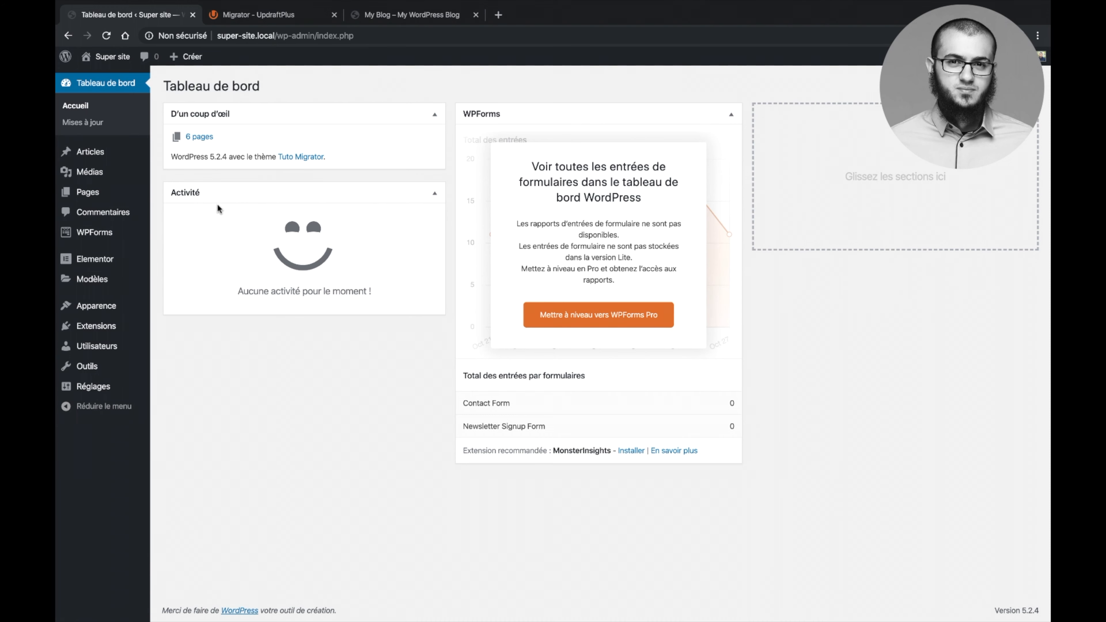
Step: Check the installed themes and the installed plugins of Super site in the WordPress admin
{"action": "mouse_move", "coordinate": [104, 305]}
{"action": "left_click", "coordinate": [173, 308]}
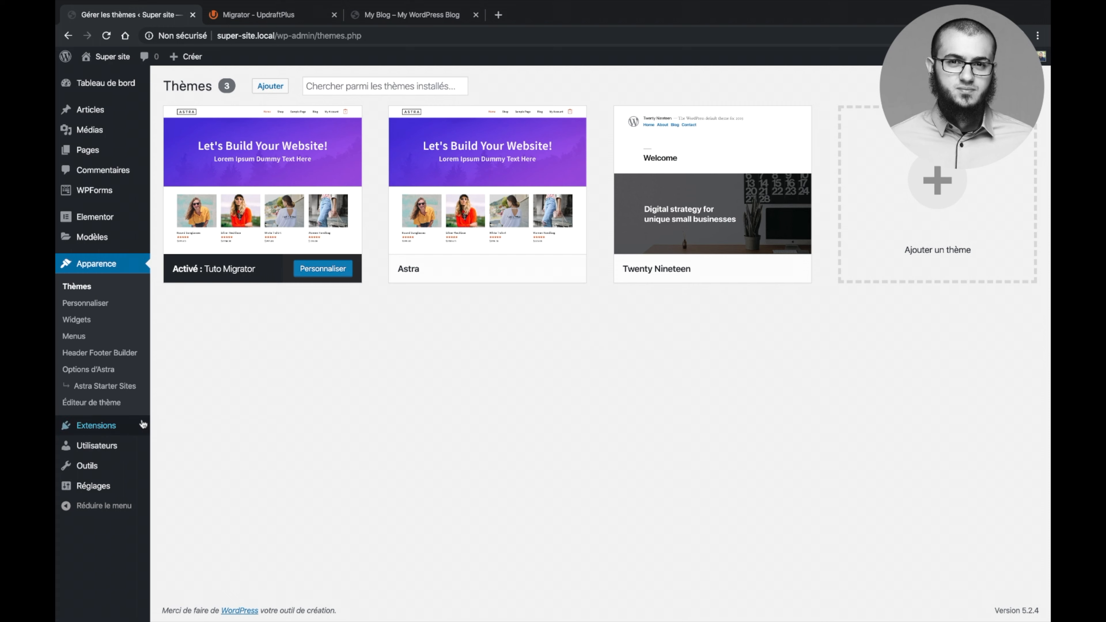
{"action": "left_click", "coordinate": [121, 423]}
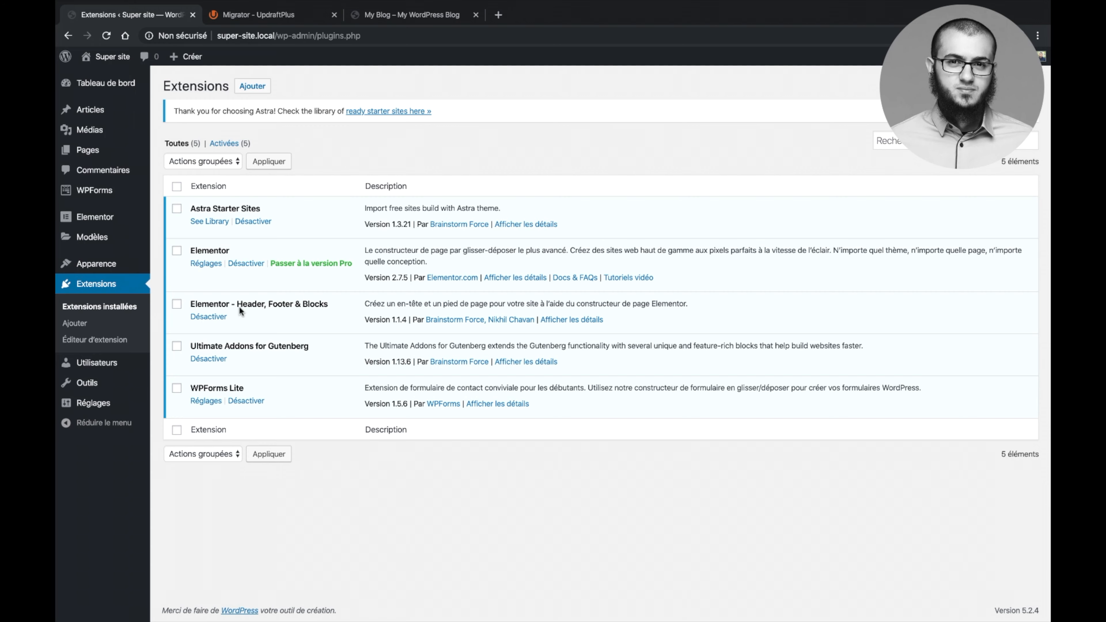
{"action": "left_click", "coordinate": [129, 91]}
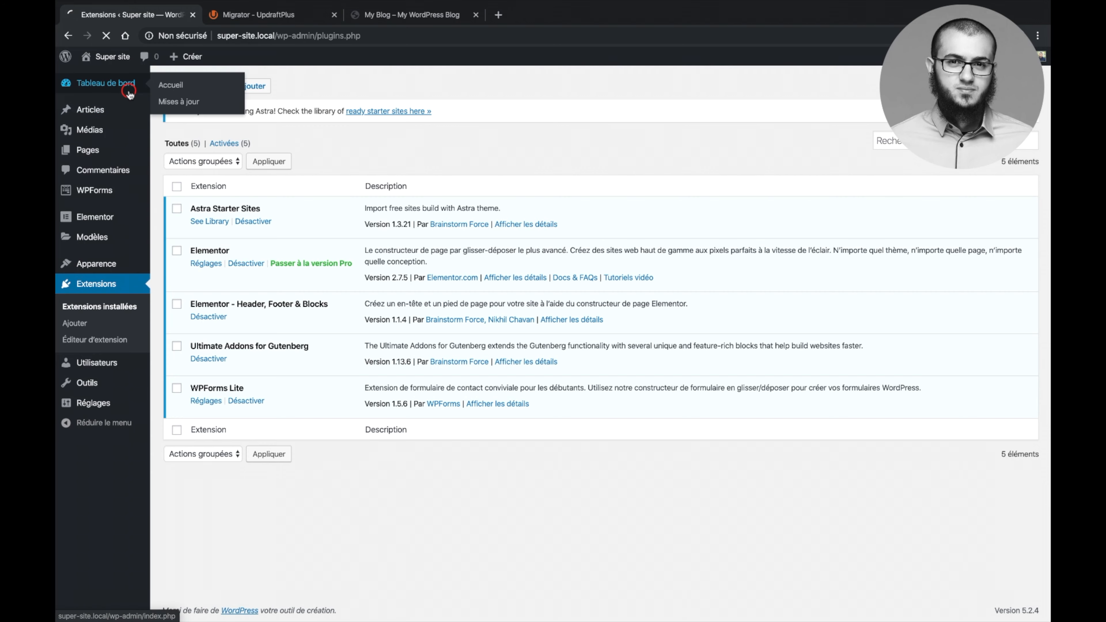
Step: View the public home page of Super site and look through its hero and services sections
{"action": "left_click", "coordinate": [113, 58]}
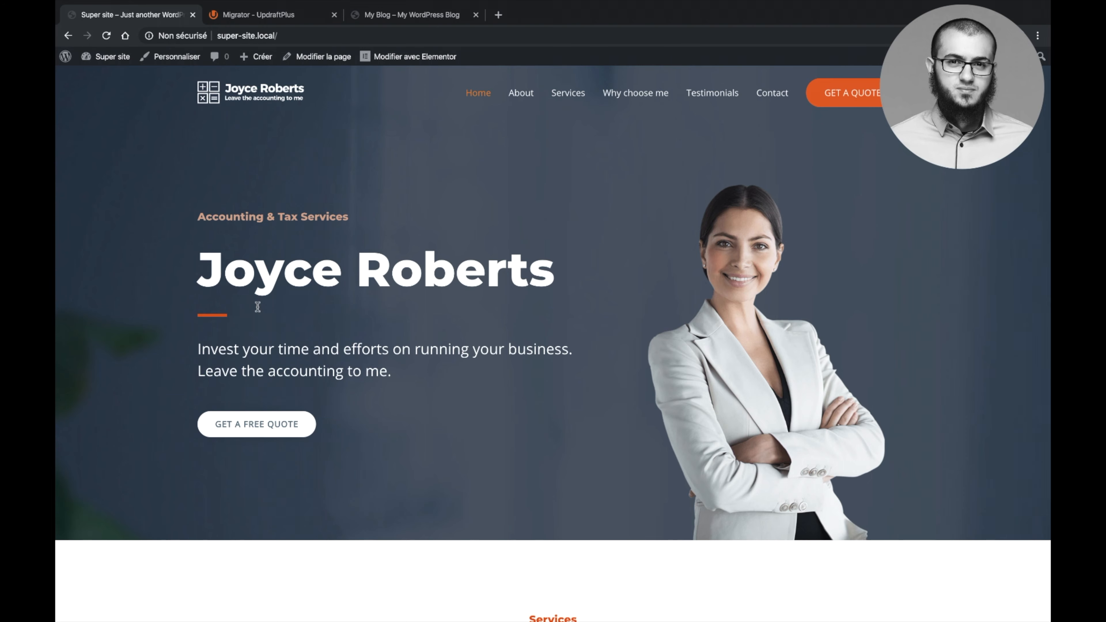
{"action": "scroll", "coordinate": [449, 218], "scroll_direction": "down", "scroll_amount": 1}
{"action": "scroll", "coordinate": [449, 216], "scroll_direction": "down", "scroll_amount": 5}
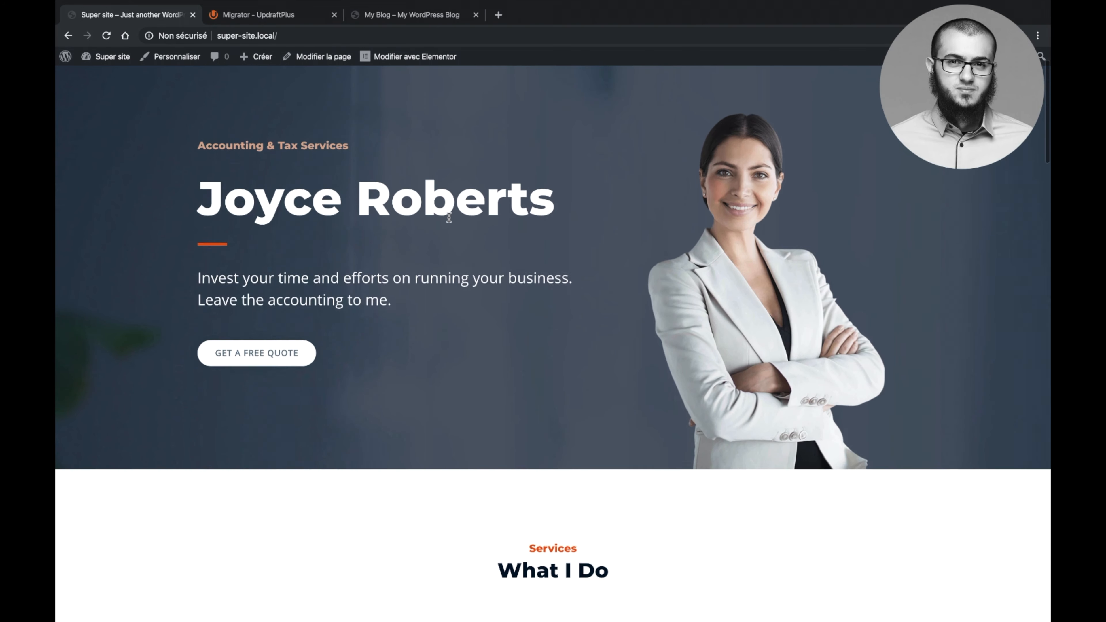
{"action": "scroll", "coordinate": [449, 216], "scroll_direction": "down", "scroll_amount": 3}
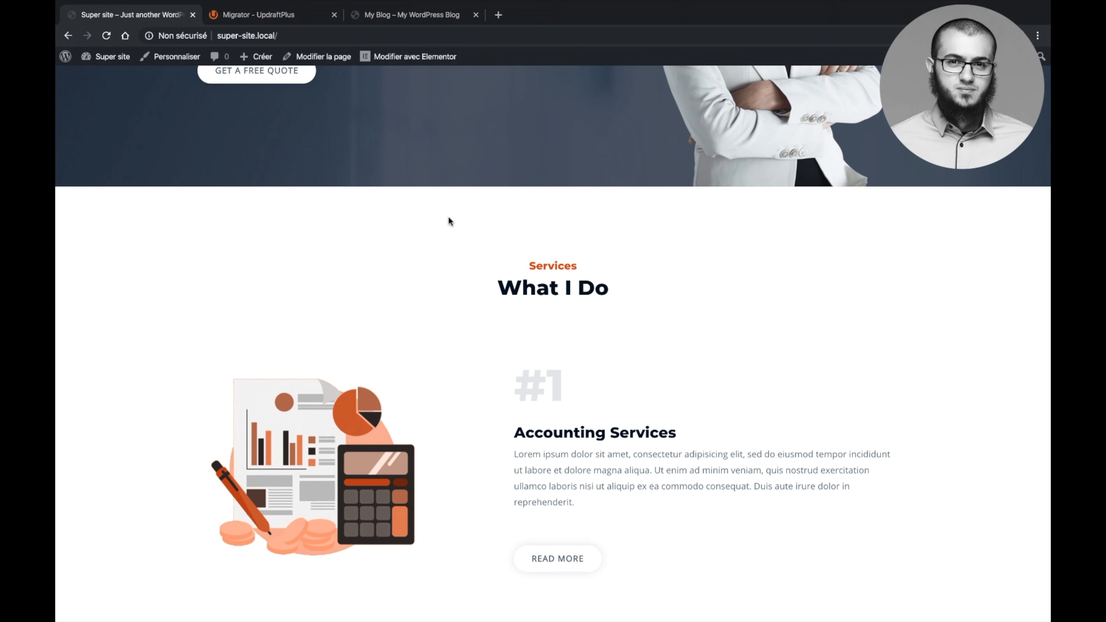
{"action": "scroll", "coordinate": [448, 216], "scroll_direction": "down", "scroll_amount": 20}
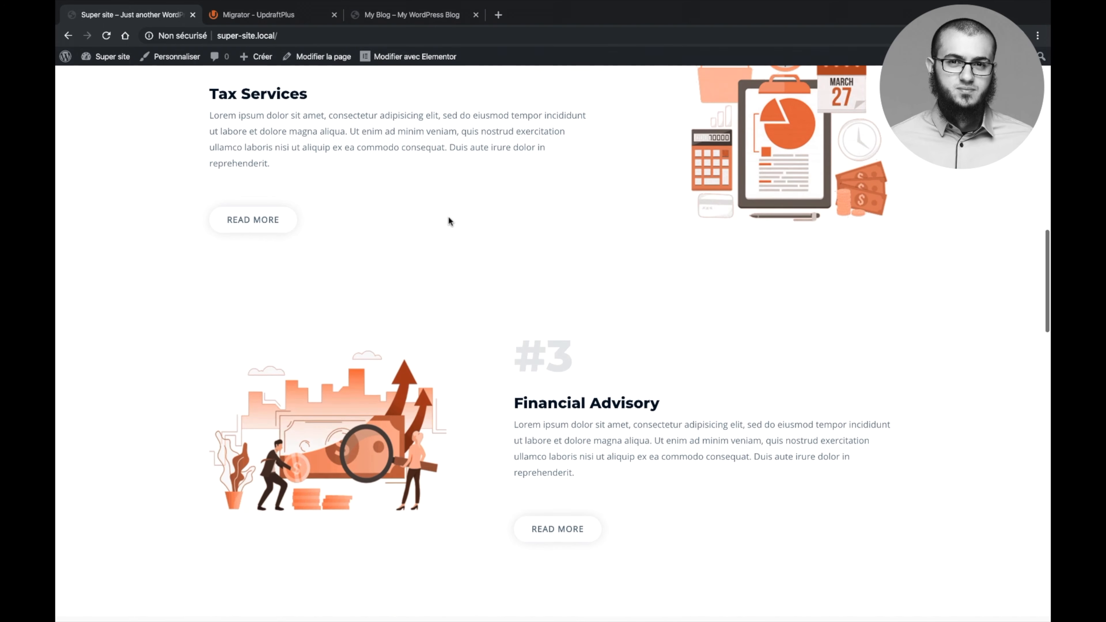
{"action": "scroll", "coordinate": [448, 220], "scroll_direction": "up", "scroll_amount": 20}
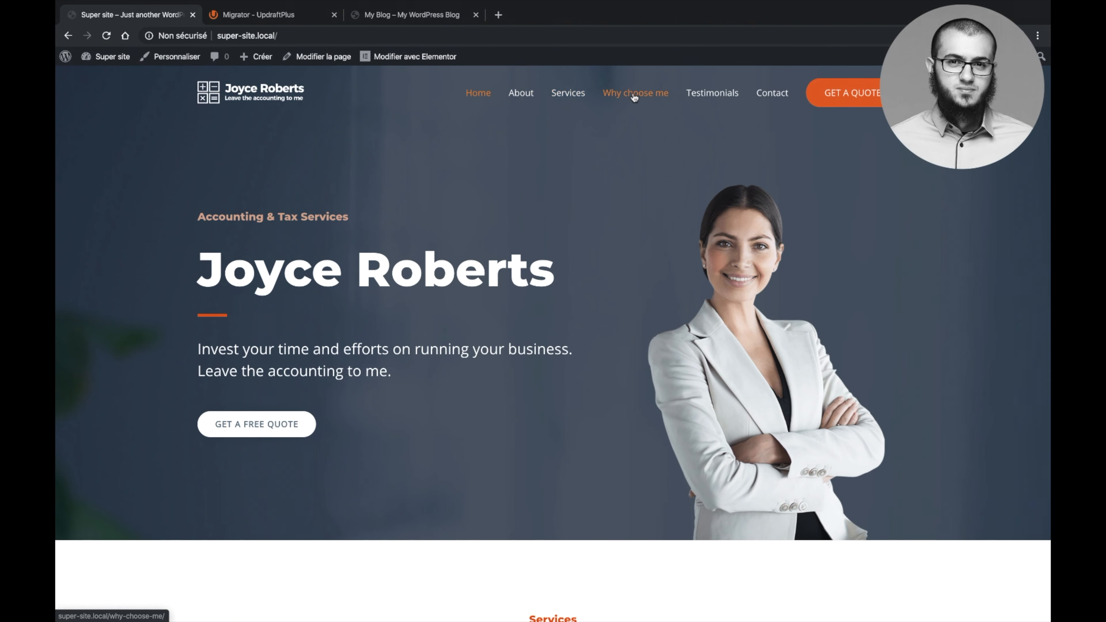
Step: Open the site's Why choose me page and examine its cards and their icons
{"action": "left_click", "coordinate": [634, 97]}
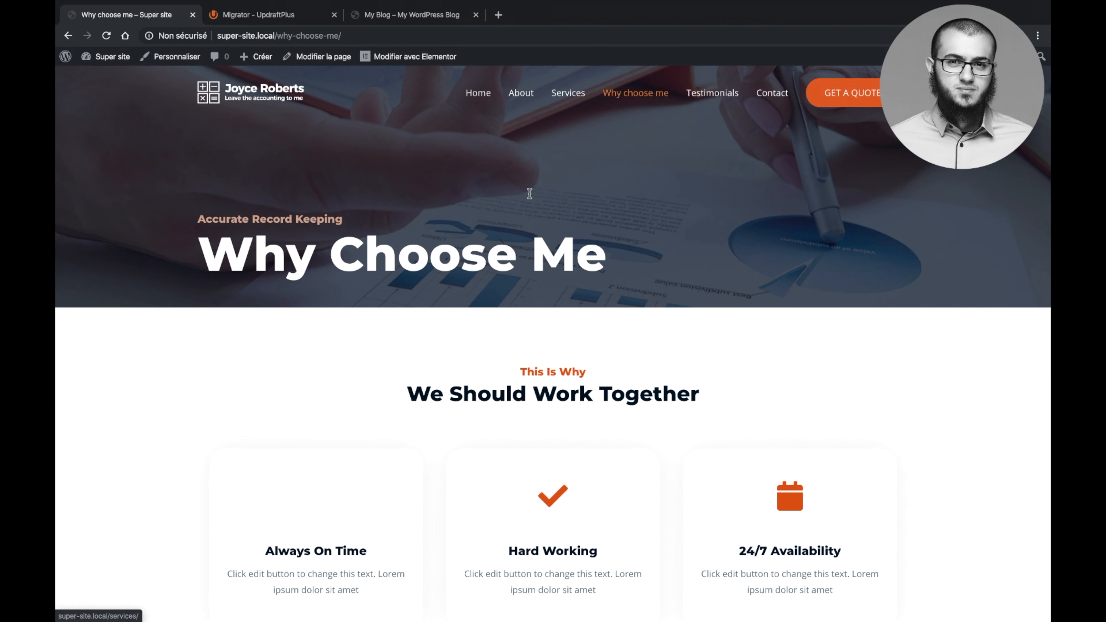
{"action": "scroll", "coordinate": [266, 264], "scroll_direction": "down", "scroll_amount": 1}
{"action": "scroll", "coordinate": [254, 360], "scroll_direction": "down", "scroll_amount": 7}
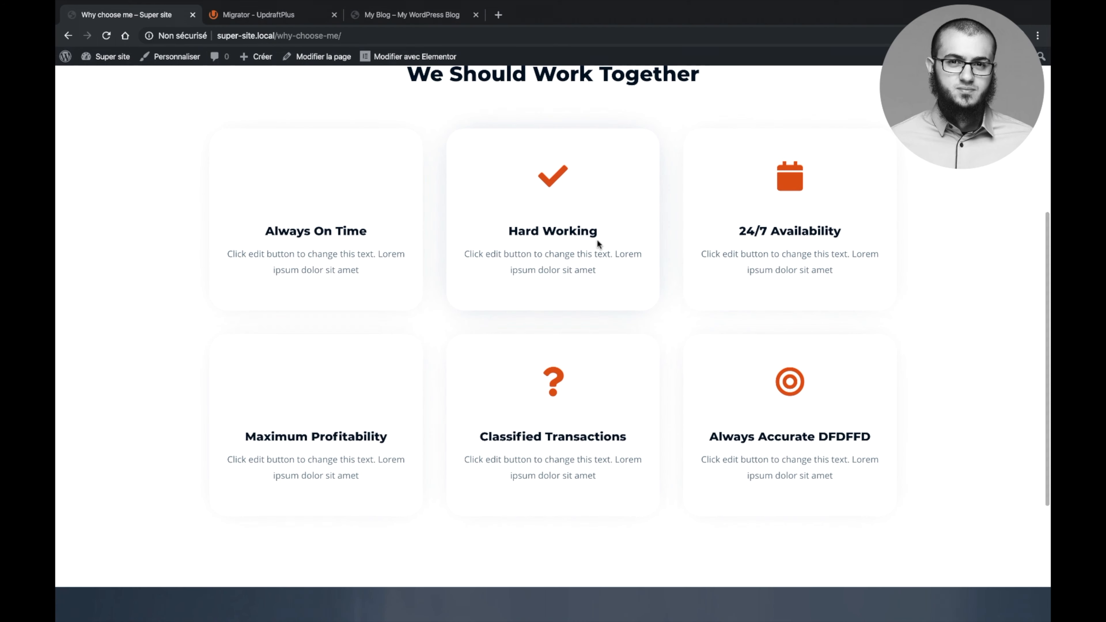
{"action": "scroll", "coordinate": [588, 311], "scroll_direction": "down", "scroll_amount": 1}
{"action": "scroll", "coordinate": [314, 245], "scroll_direction": "up", "scroll_amount": 4}
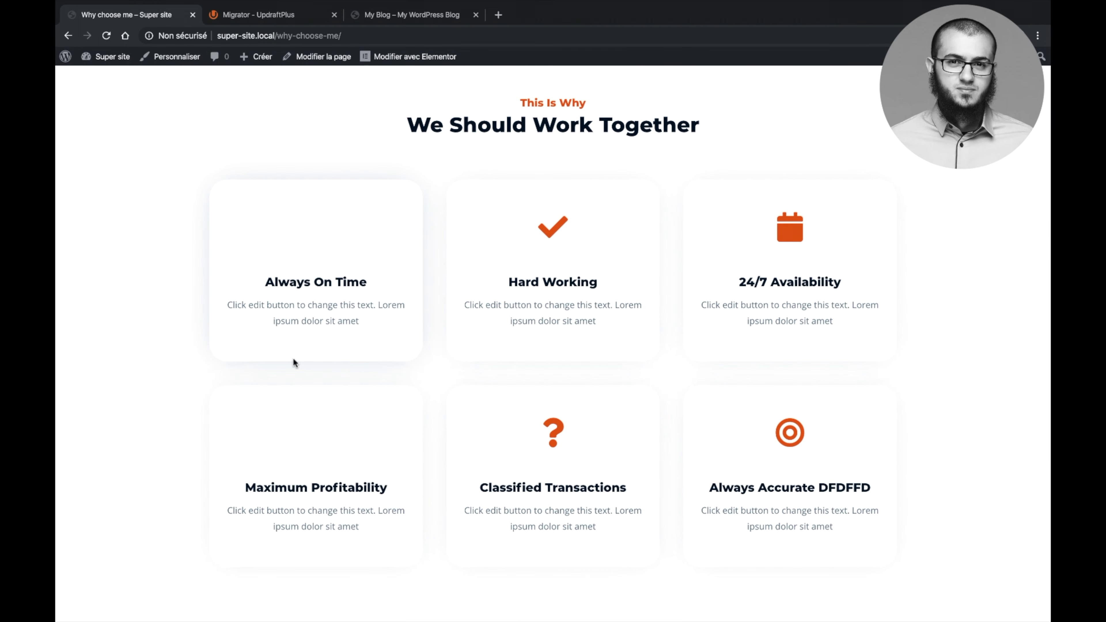
{"action": "scroll", "coordinate": [367, 386], "scroll_direction": "down", "scroll_amount": 4}
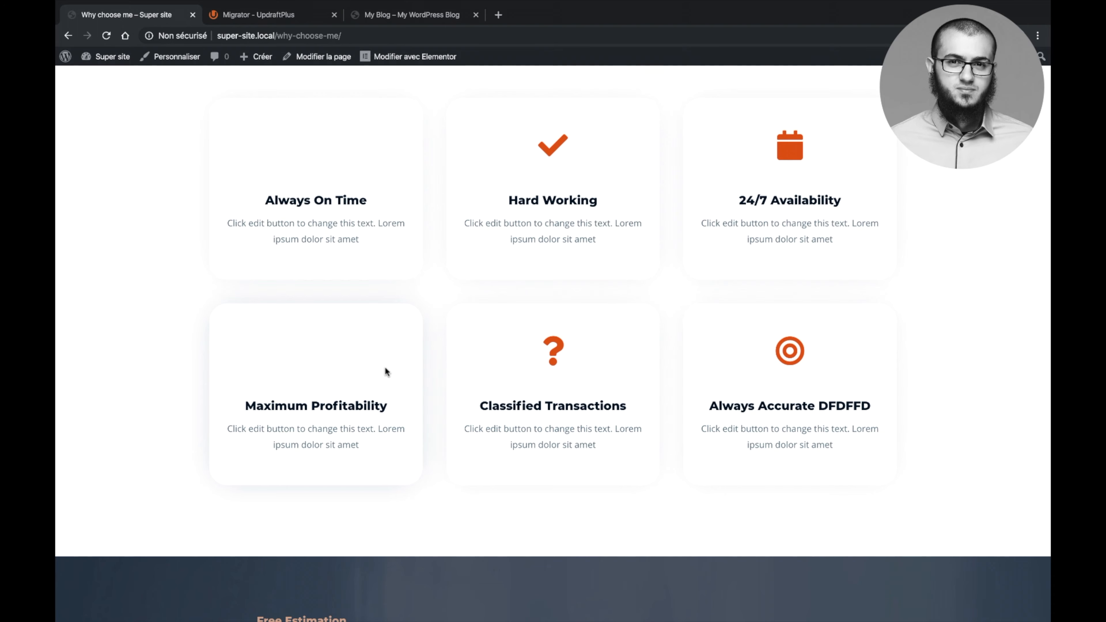
{"action": "scroll", "coordinate": [385, 372], "scroll_direction": "down", "scroll_amount": 4}
{"action": "scroll", "coordinate": [386, 371], "scroll_direction": "up", "scroll_amount": 12}
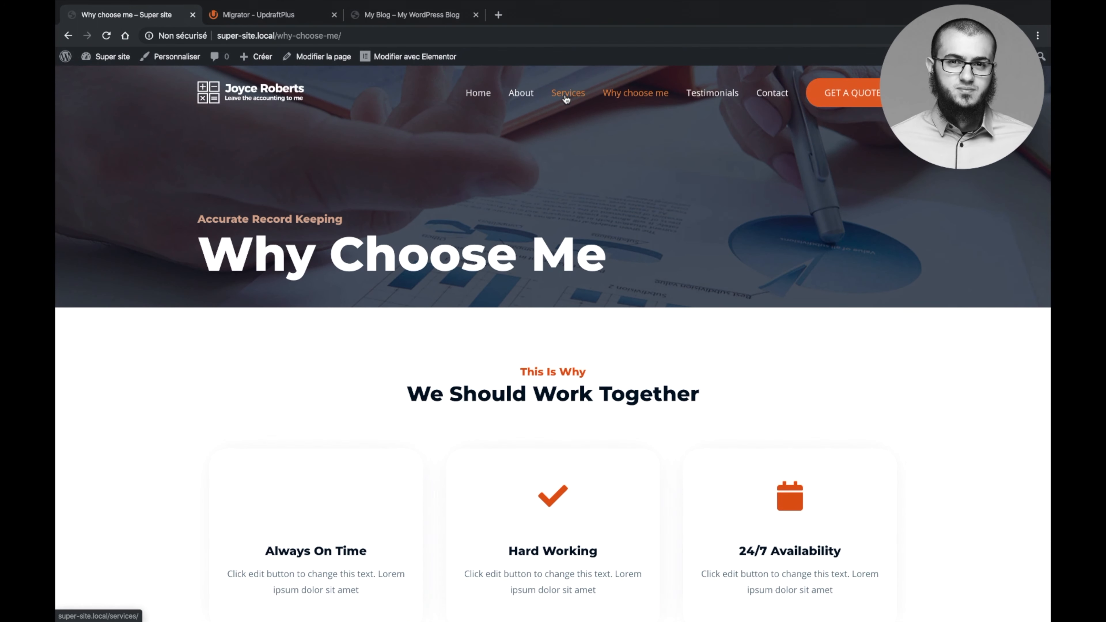
Step: Open the site's Services page and examine its service sections and illustrations
{"action": "left_click", "coordinate": [566, 95]}
{"action": "scroll", "coordinate": [441, 247], "scroll_direction": "down", "scroll_amount": 6}
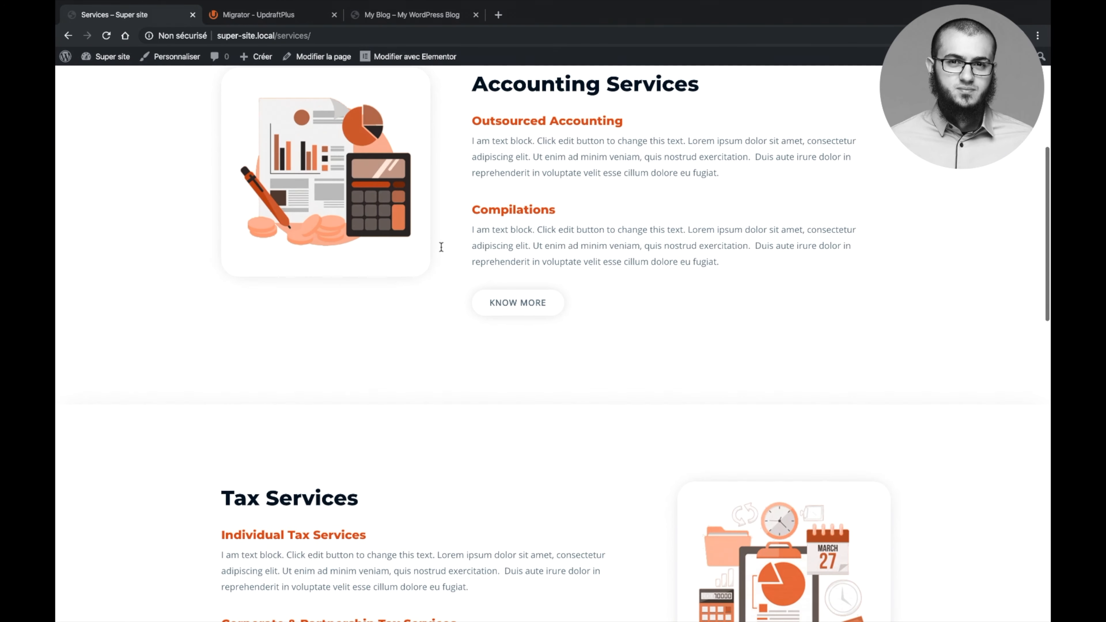
{"action": "scroll", "coordinate": [441, 247], "scroll_direction": "down", "scroll_amount": 2}
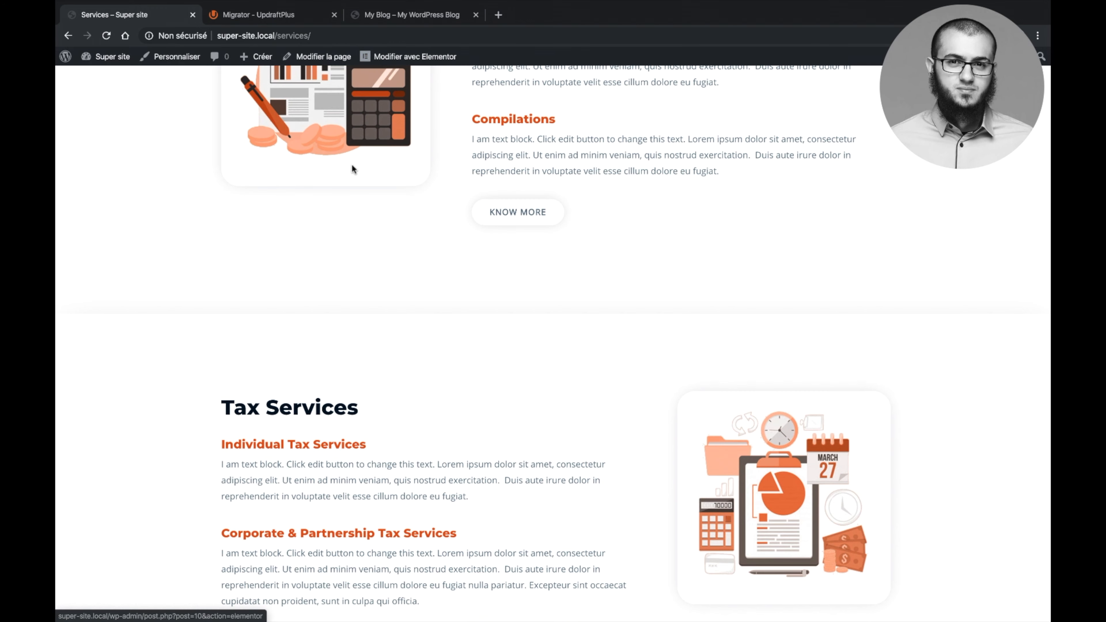
{"action": "scroll", "coordinate": [344, 179], "scroll_direction": "down", "scroll_amount": 1}
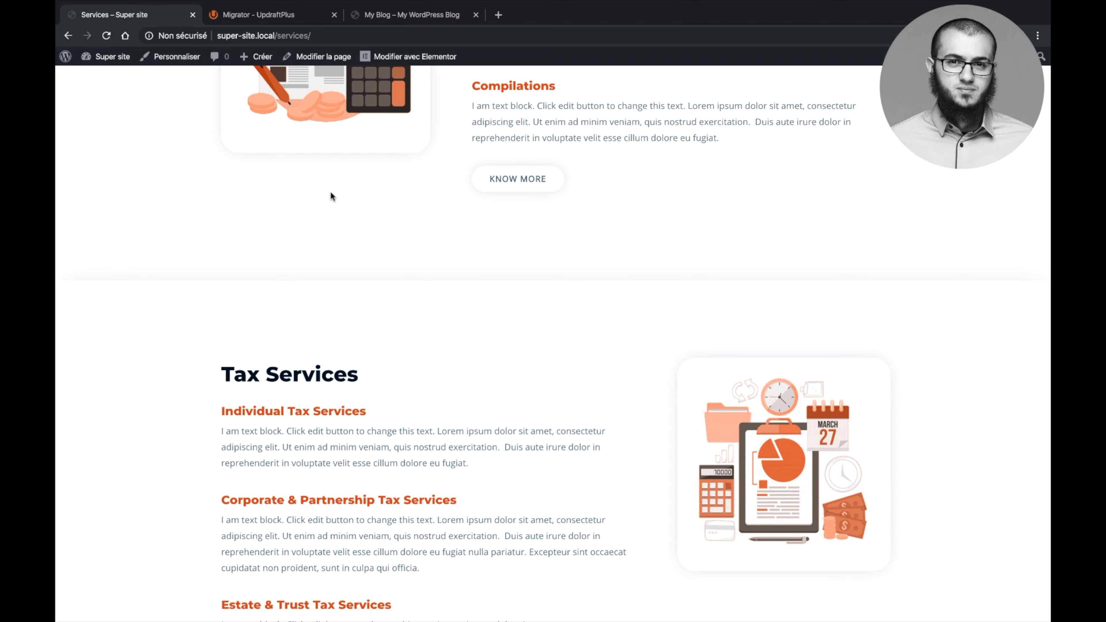
{"action": "scroll", "coordinate": [330, 193], "scroll_direction": "down", "scroll_amount": 5}
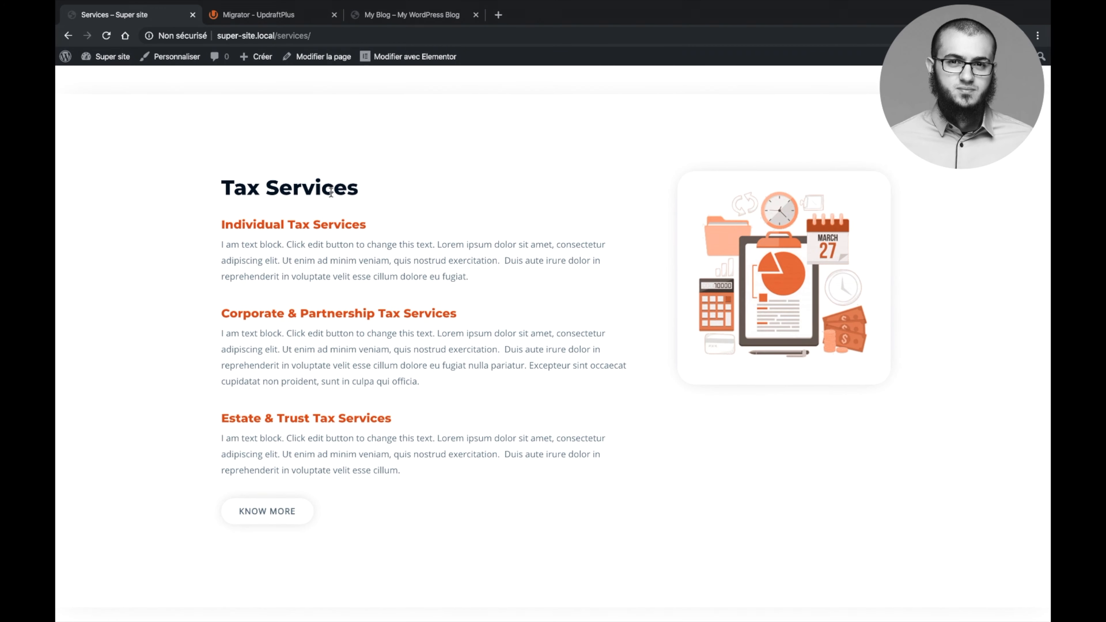
{"action": "scroll", "coordinate": [330, 192], "scroll_direction": "down", "scroll_amount": 15}
{"action": "scroll", "coordinate": [330, 192], "scroll_direction": "up", "scroll_amount": 20}
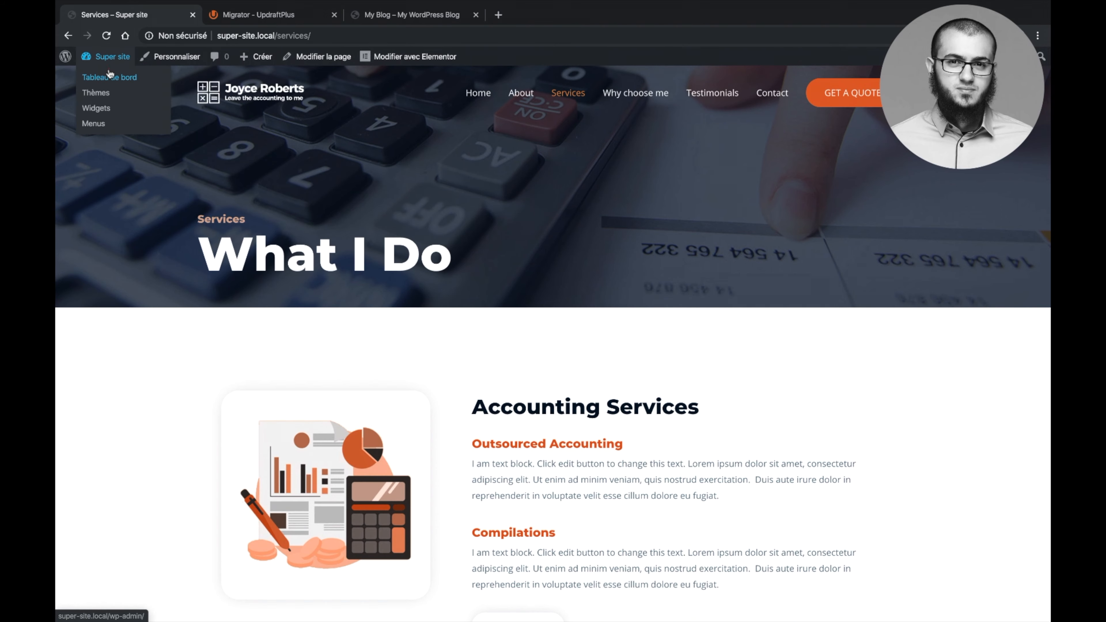
Step: Return to Super site's admin and search for the Updraftplus plugin among the plugins available to add
{"action": "left_click", "coordinate": [109, 75]}
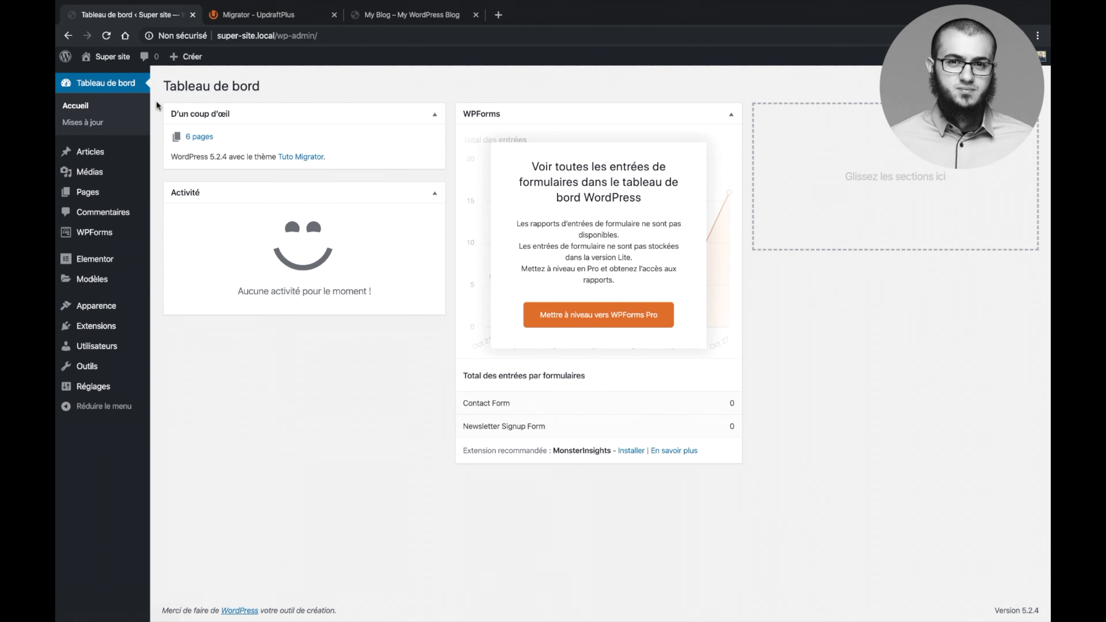
{"action": "mouse_move", "coordinate": [118, 325]}
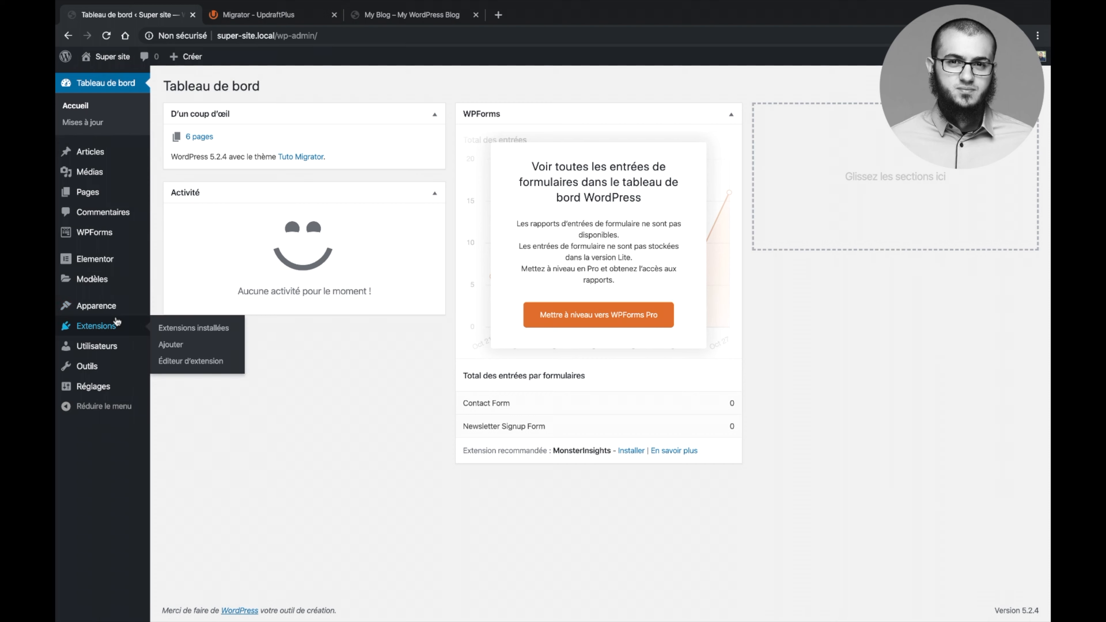
{"action": "left_click", "coordinate": [169, 344]}
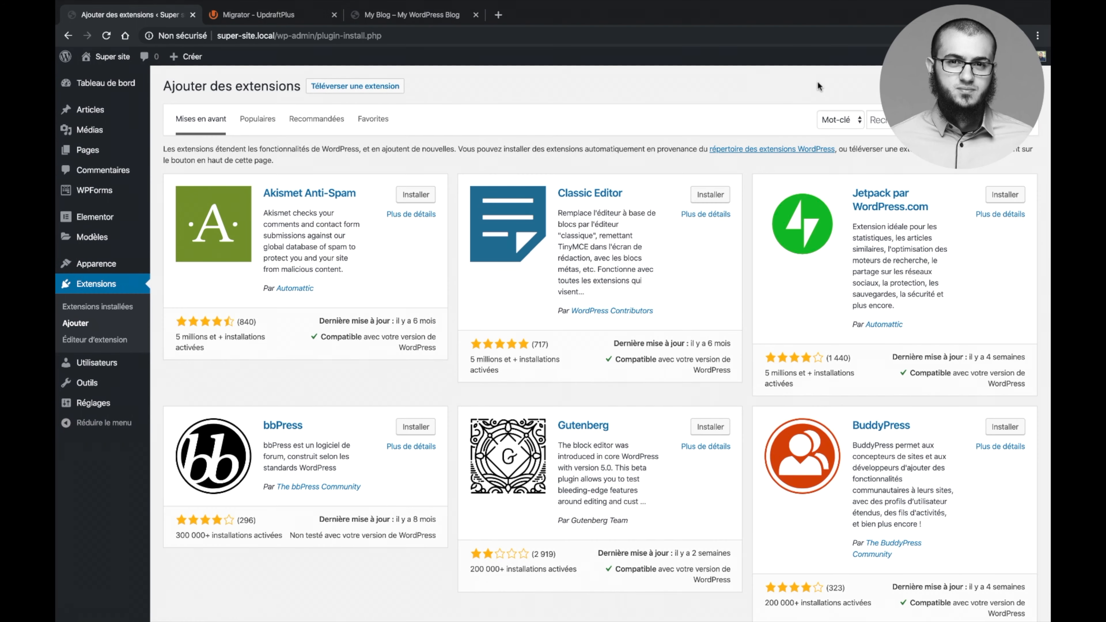
{"action": "left_click", "coordinate": [879, 114]}
{"action": "type", "text": "Upd"}
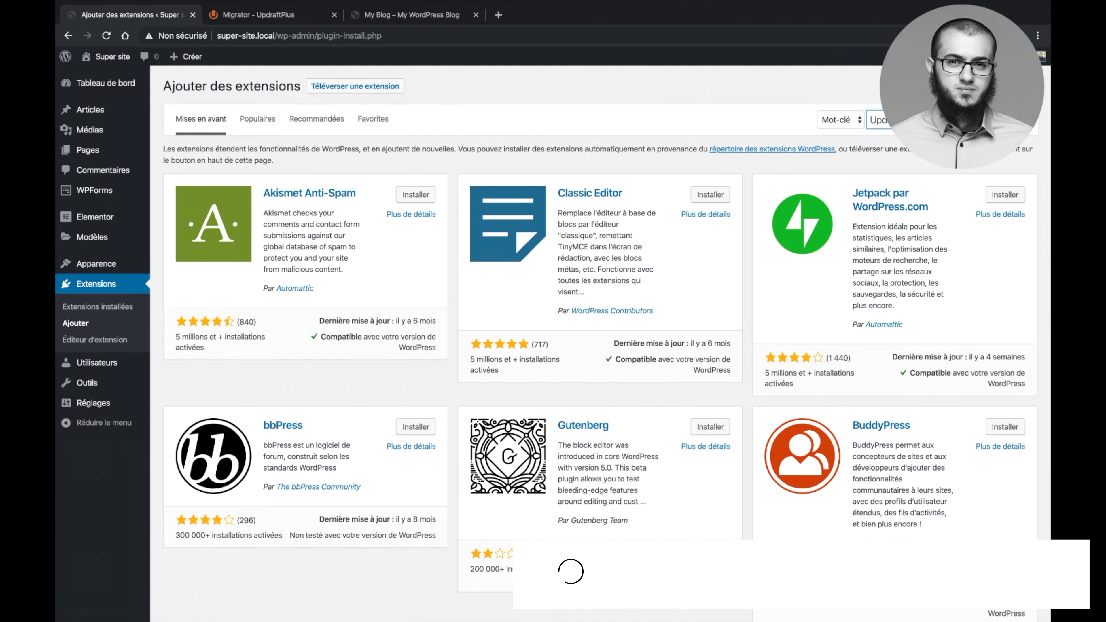
{"action": "type", "text": "raftplus"}
Step: Install and activate the UpdraftPlus WordPress Backup Plugin, and open its backup settings page
{"action": "left_click", "coordinate": [401, 183]}
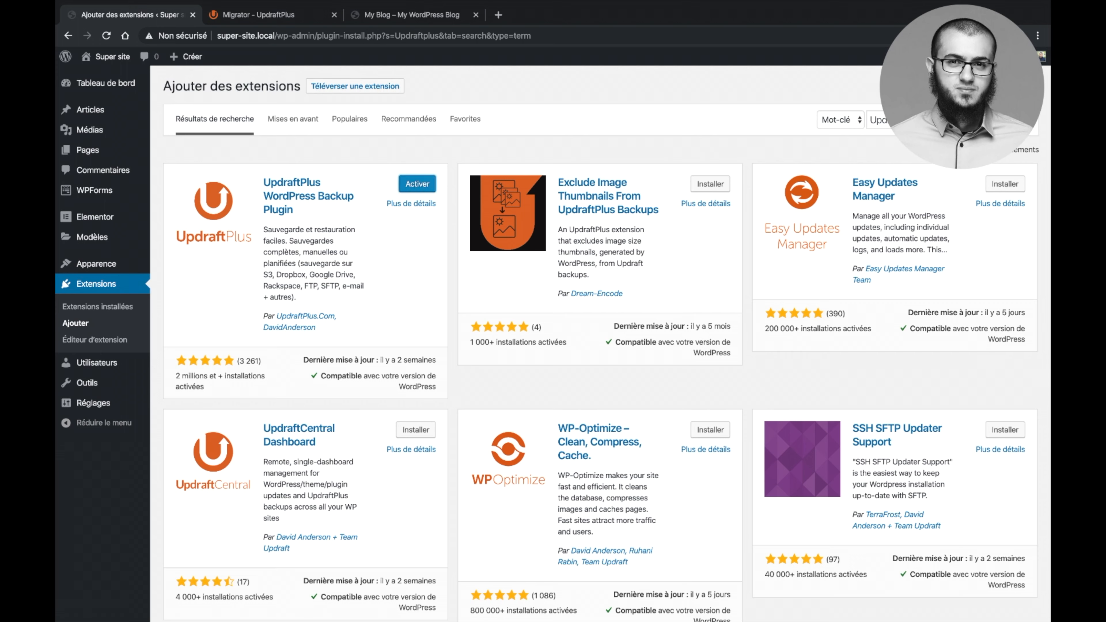
{"action": "left_click", "coordinate": [416, 185]}
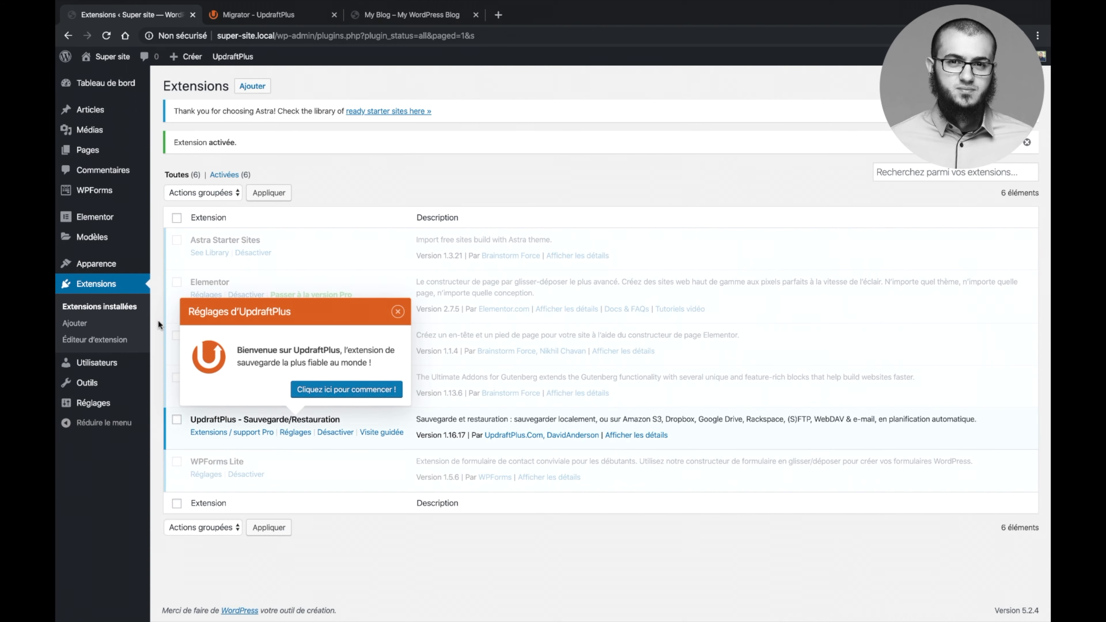
{"action": "mouse_move", "coordinate": [104, 403]}
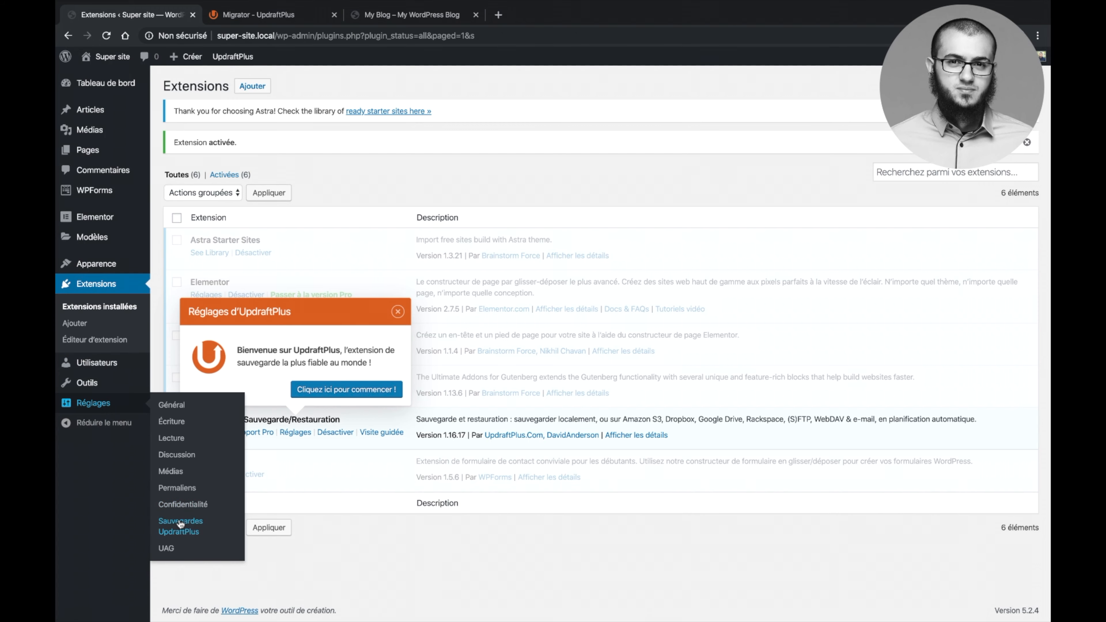
{"action": "left_click", "coordinate": [348, 389]}
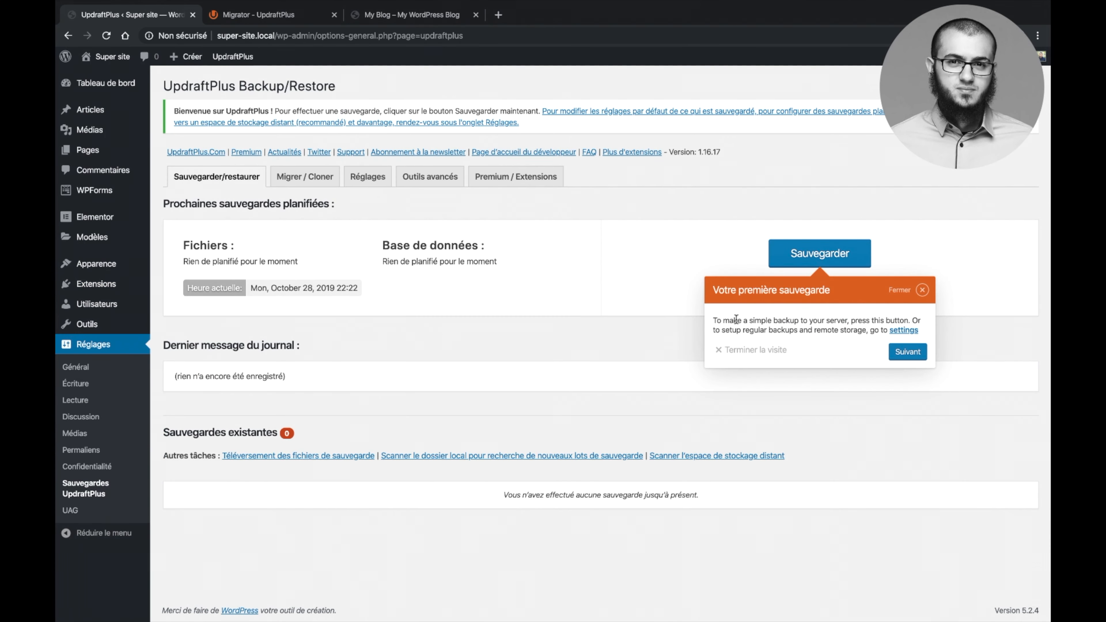
Step: End the guided tour, review what a new backup includes, and back up Super site's database and files
{"action": "left_click", "coordinate": [737, 353]}
{"action": "left_click", "coordinate": [813, 253]}
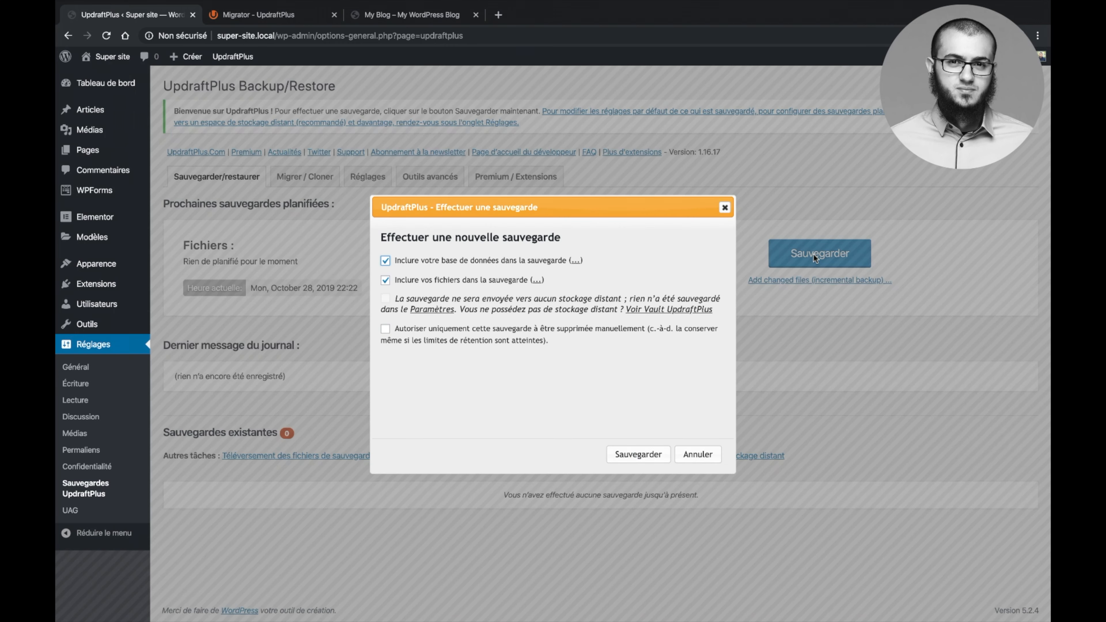
{"action": "left_click", "coordinate": [575, 260]}
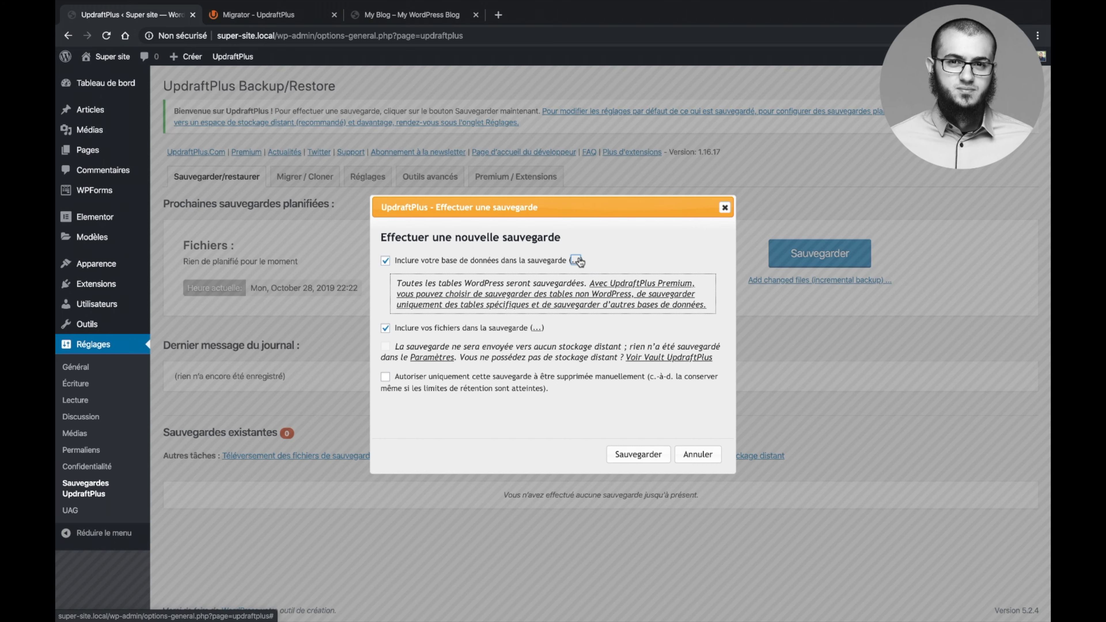
{"action": "left_click", "coordinate": [575, 261]}
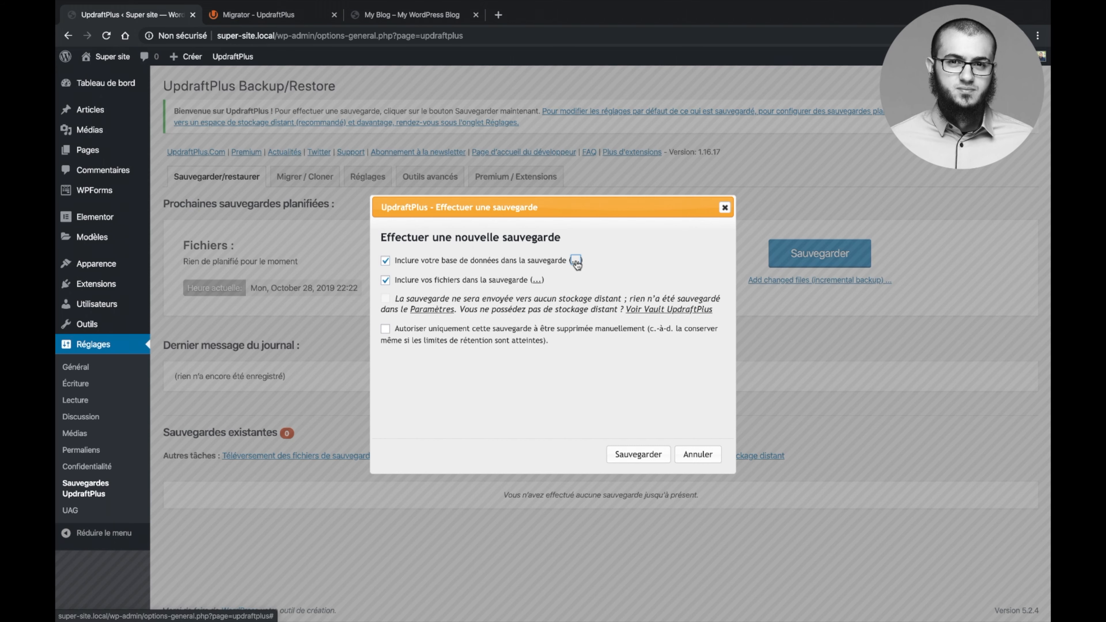
{"action": "left_click", "coordinate": [537, 279]}
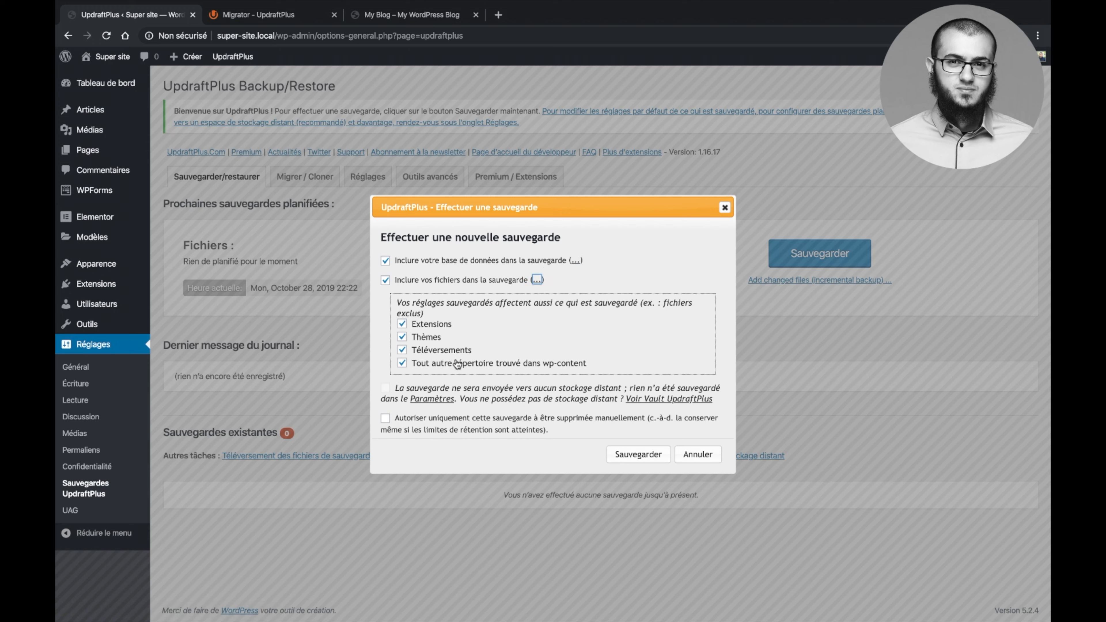
{"action": "left_click", "coordinate": [537, 279]}
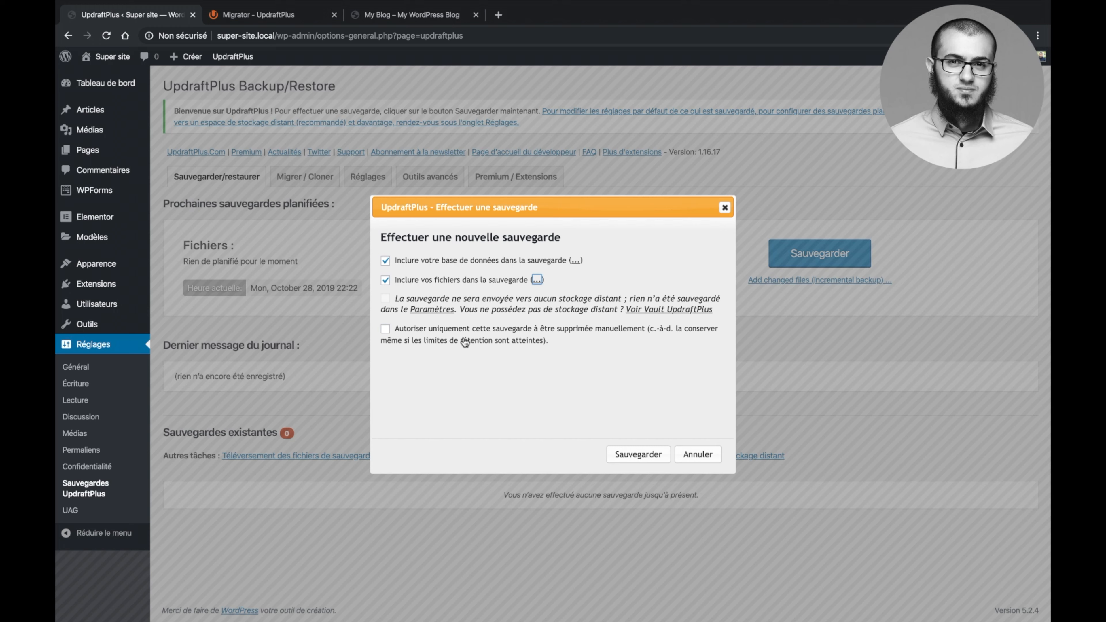
{"action": "left_click", "coordinate": [465, 357]}
{"action": "left_click", "coordinate": [638, 454]}
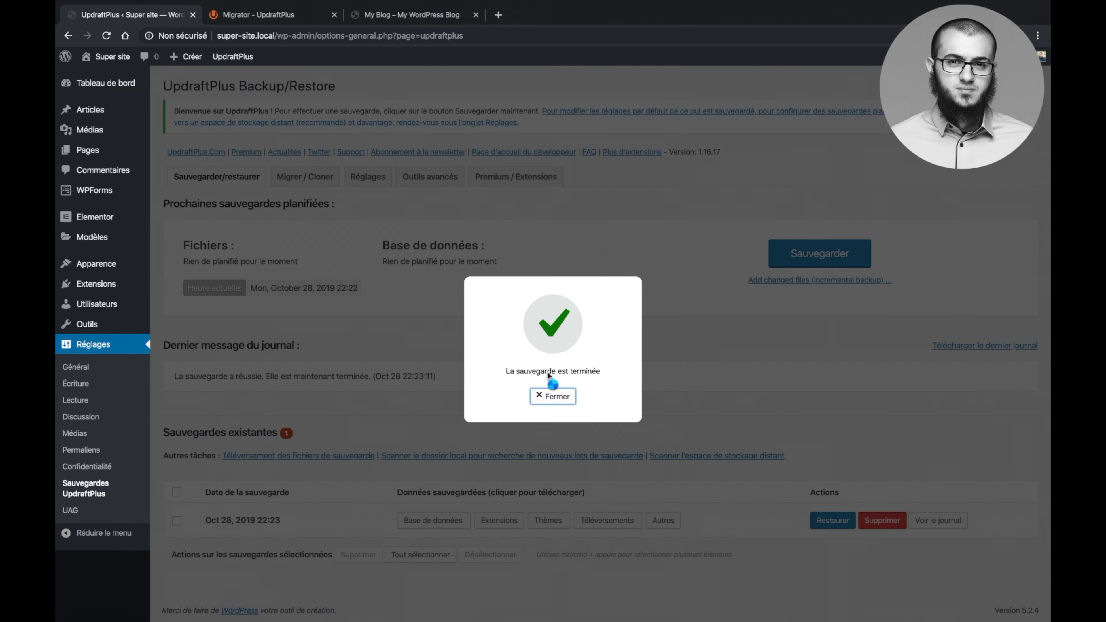
{"action": "left_click", "coordinate": [553, 395]}
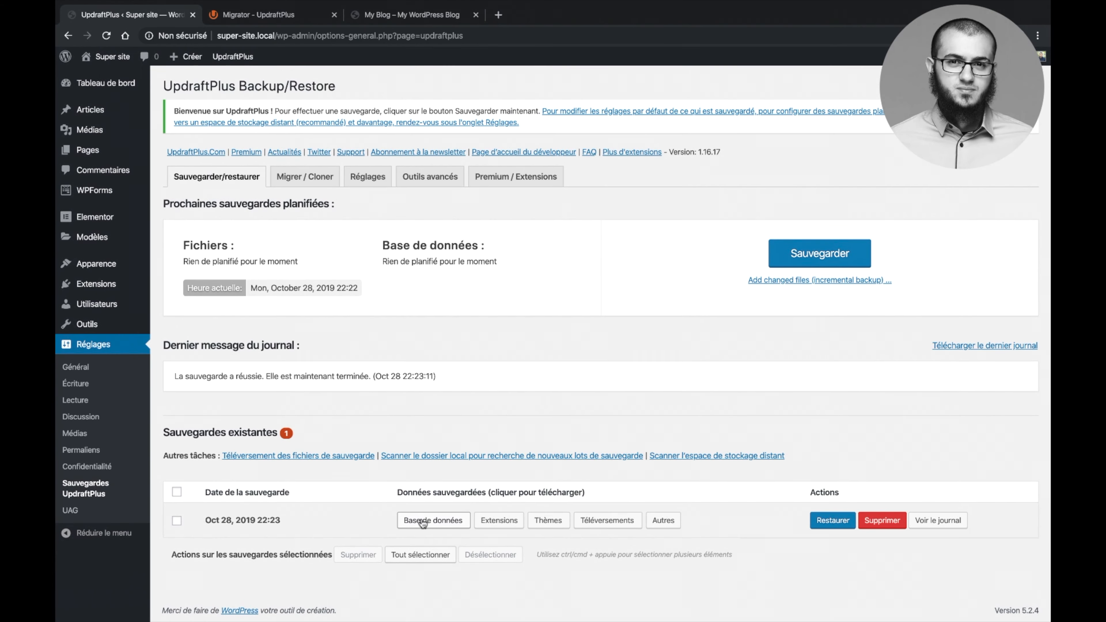
Step: Prepare the new backup's database, plugins, themes, uploads and others archives for download
{"action": "left_click", "coordinate": [421, 520]}
{"action": "scroll", "coordinate": [421, 520], "scroll_direction": "down", "scroll_amount": 2}
{"action": "left_click", "coordinate": [499, 545]}
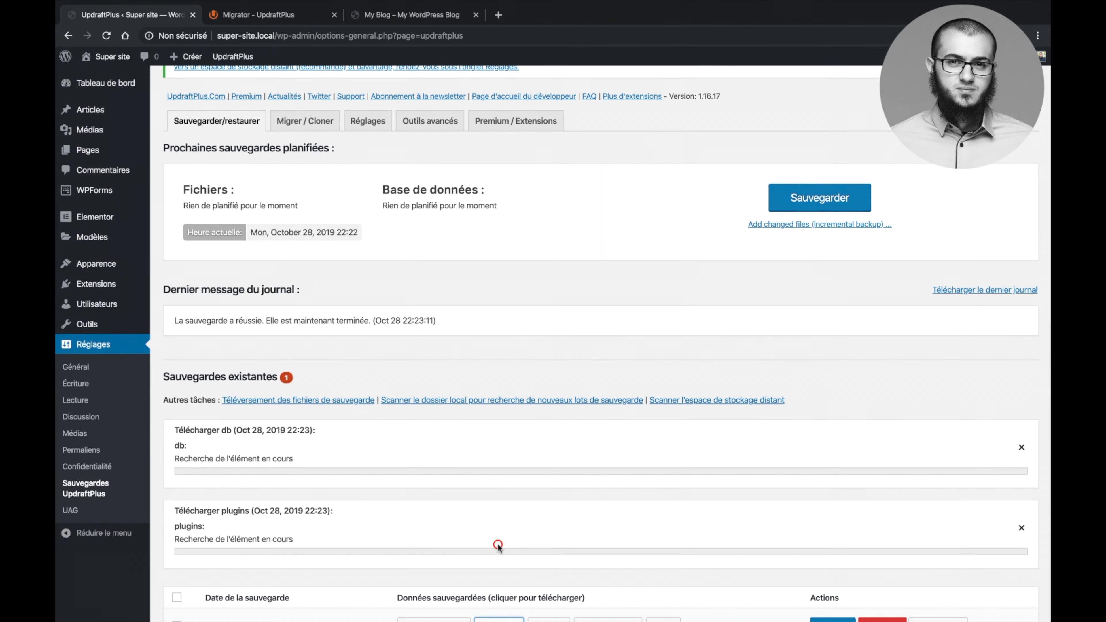
{"action": "scroll", "coordinate": [499, 544], "scroll_direction": "down", "scroll_amount": 2}
{"action": "left_click", "coordinate": [547, 542]}
{"action": "scroll", "coordinate": [549, 545], "scroll_direction": "down", "scroll_amount": 2}
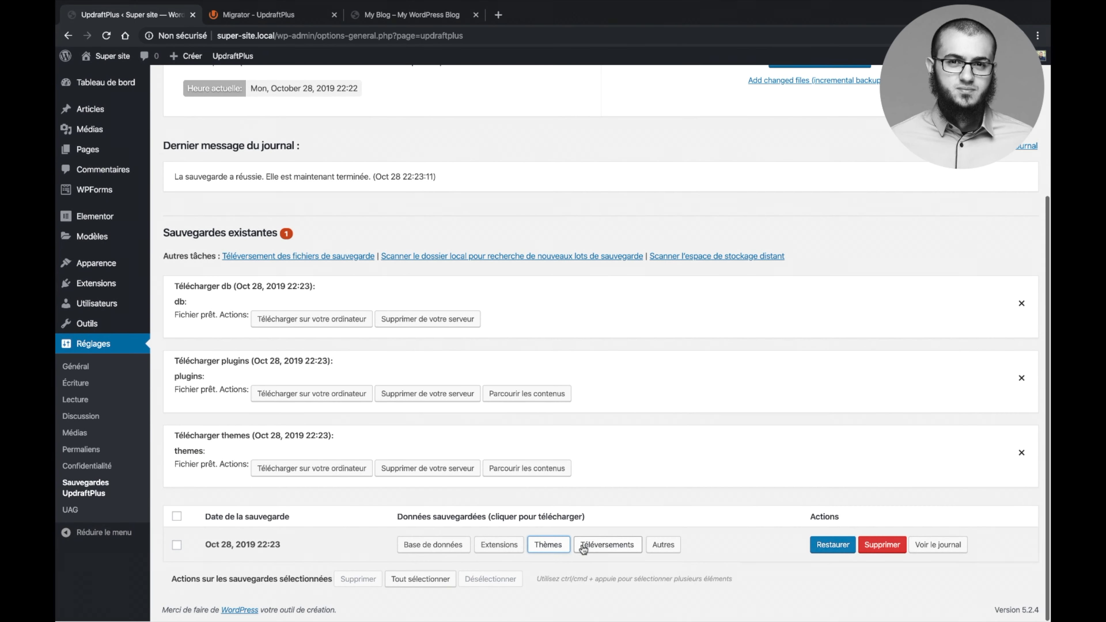
{"action": "left_click", "coordinate": [601, 545]}
{"action": "scroll", "coordinate": [598, 546], "scroll_direction": "down", "scroll_amount": 2}
{"action": "left_click", "coordinate": [663, 546]}
{"action": "scroll", "coordinate": [653, 545], "scroll_direction": "down", "scroll_amount": 2}
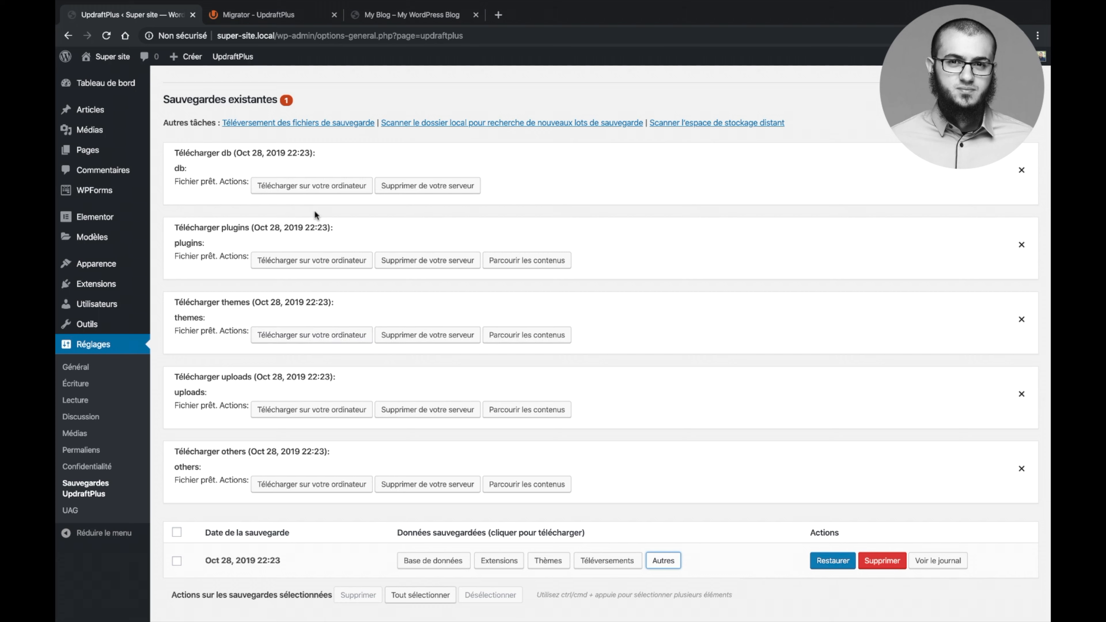
Step: Download the prepared db, plugins, themes, uploads and others archives to the computer
{"action": "left_click", "coordinate": [311, 186]}
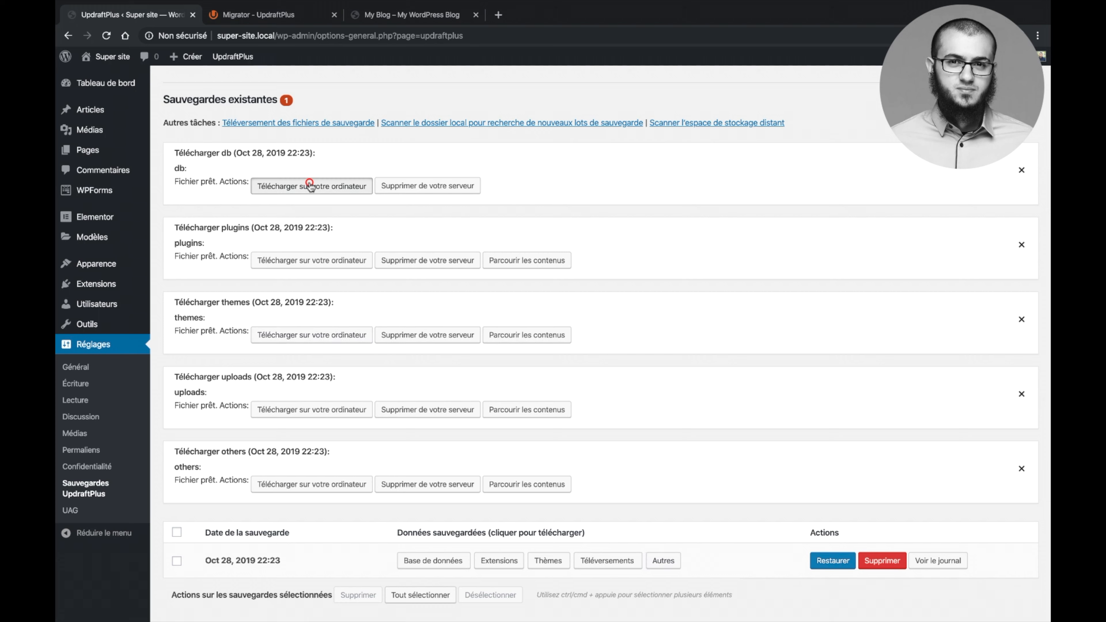
{"action": "left_click", "coordinate": [283, 260]}
{"action": "left_click", "coordinate": [278, 334]}
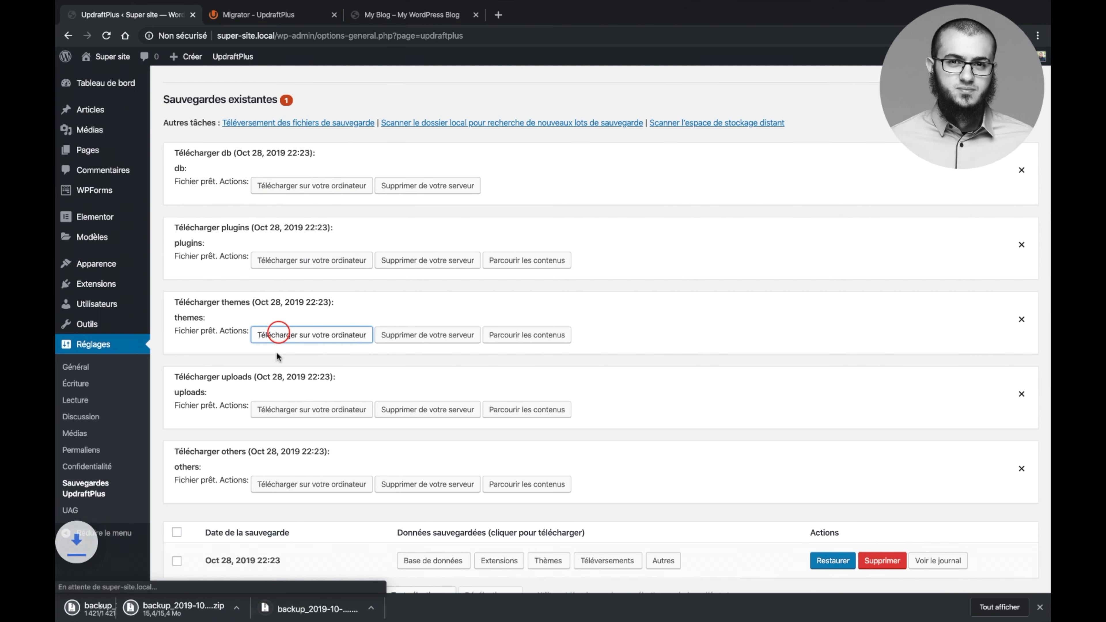
{"action": "left_click", "coordinate": [271, 410]}
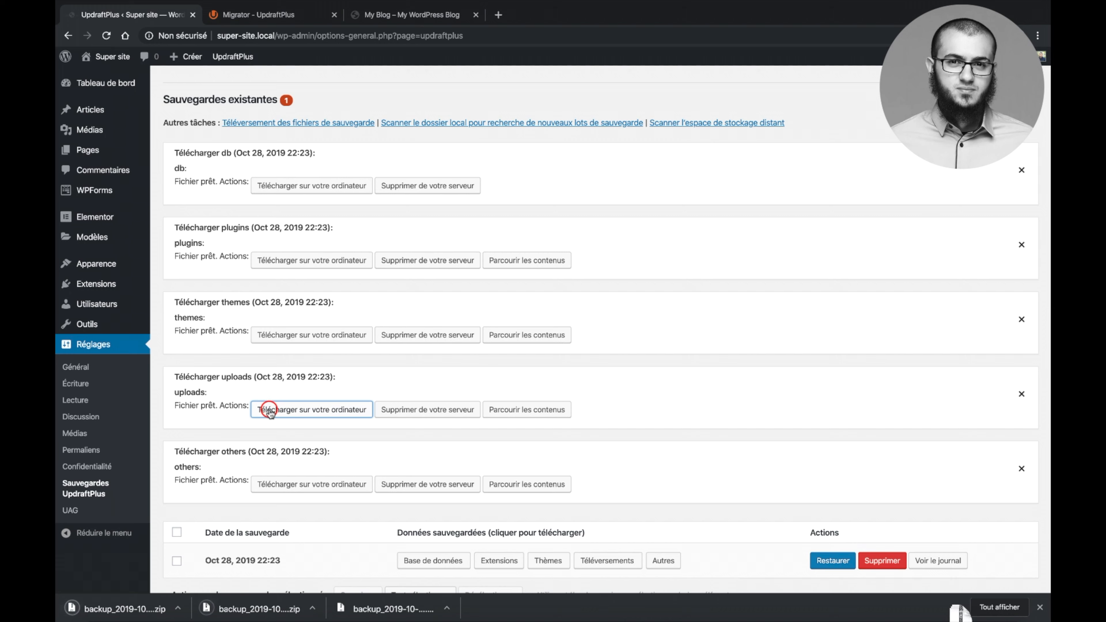
{"action": "left_click", "coordinate": [269, 484]}
{"action": "left_click", "coordinate": [1041, 608]}
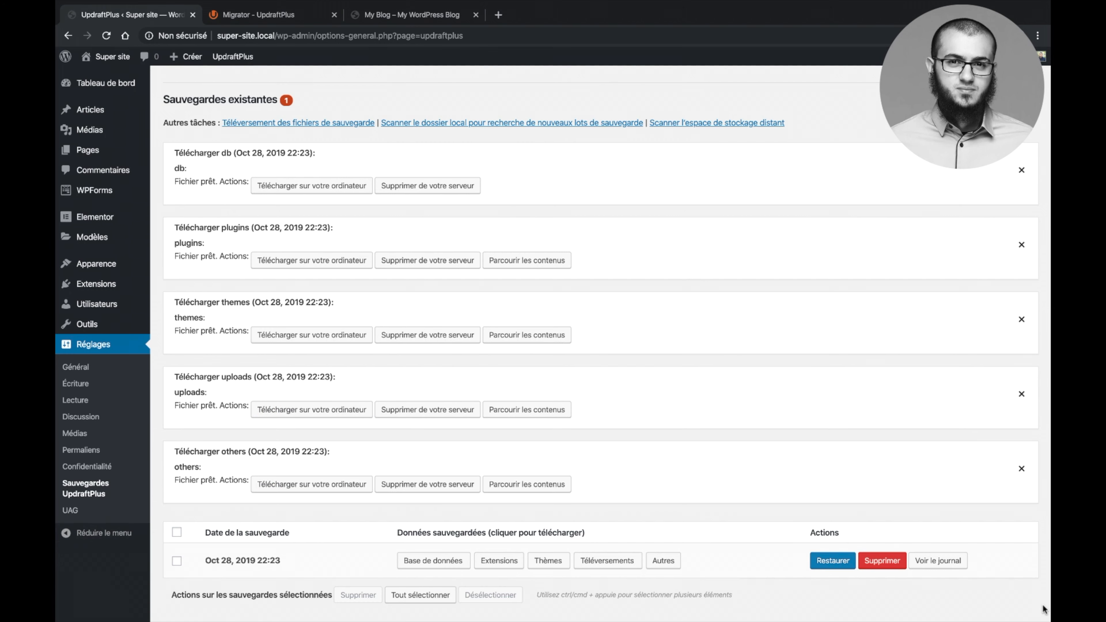
Step: Dismiss the db, plugins, themes, uploads and others download entries from the existing backups section
{"action": "left_click", "coordinate": [1022, 172]}
{"action": "left_click", "coordinate": [1022, 230]}
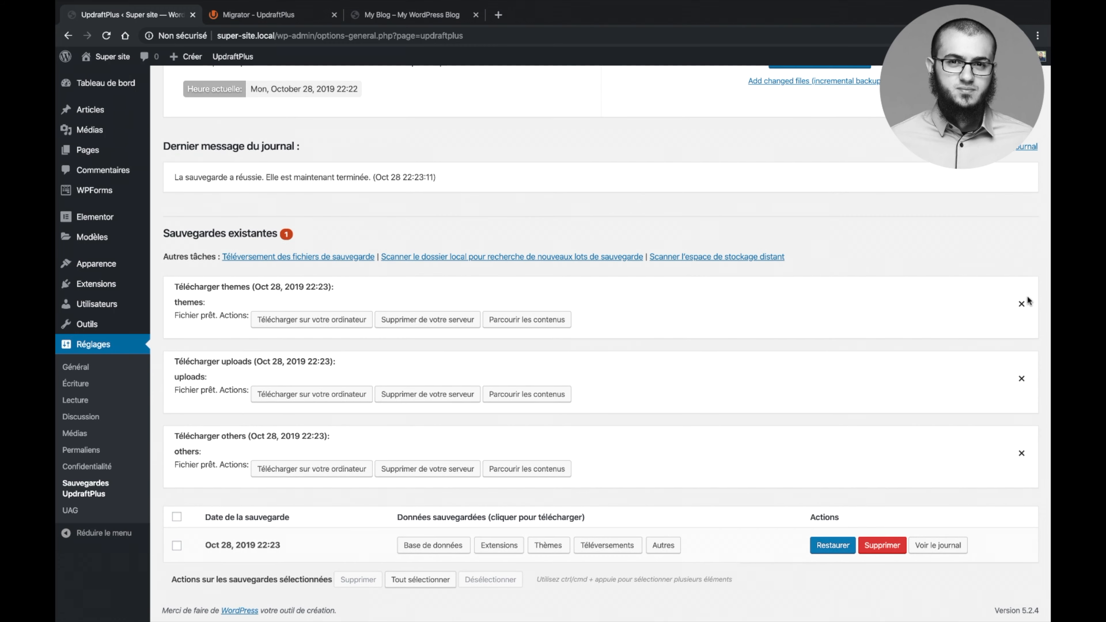
{"action": "left_click", "coordinate": [1021, 304]}
{"action": "left_click", "coordinate": [1021, 378]}
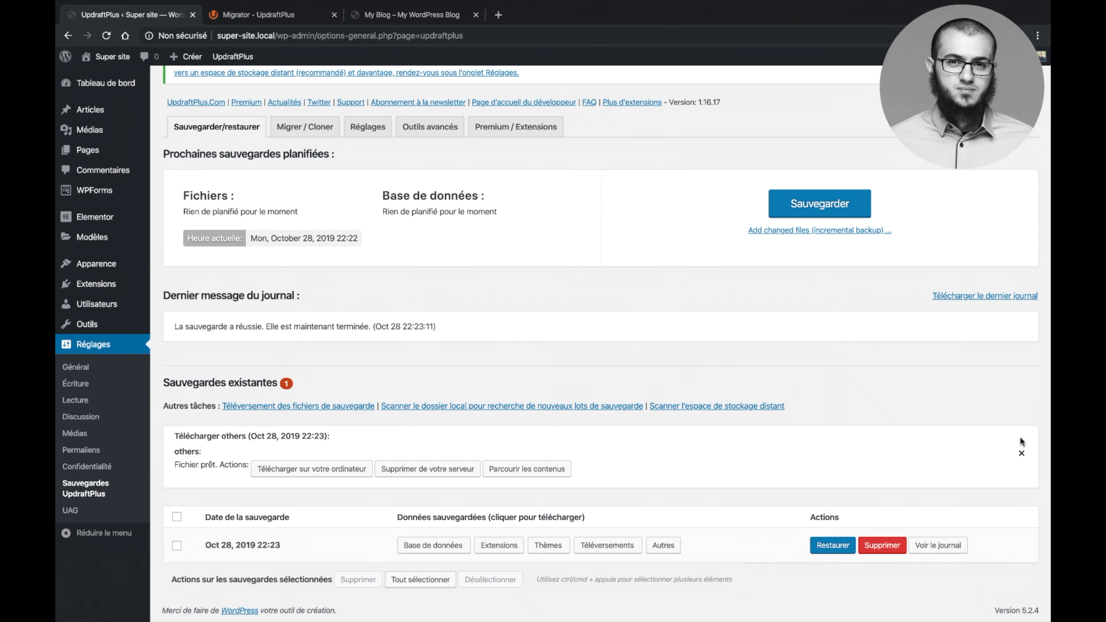
{"action": "left_click", "coordinate": [1021, 453]}
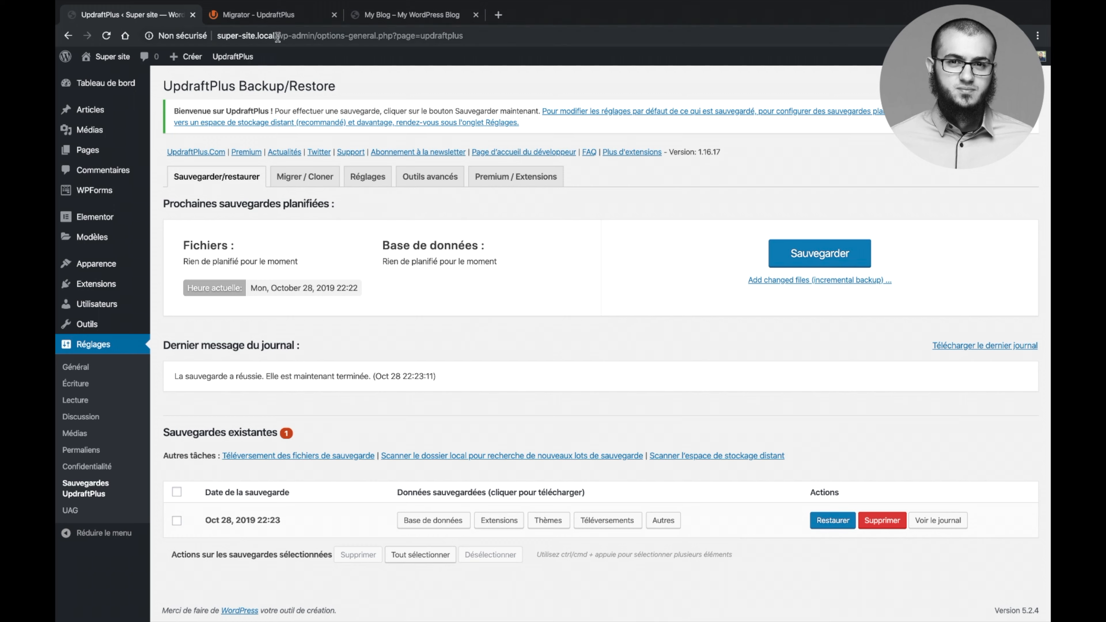
Step: Switch to the destination site My Blog, look over its home page and open its admin dashboard
{"action": "left_click", "coordinate": [409, 23]}
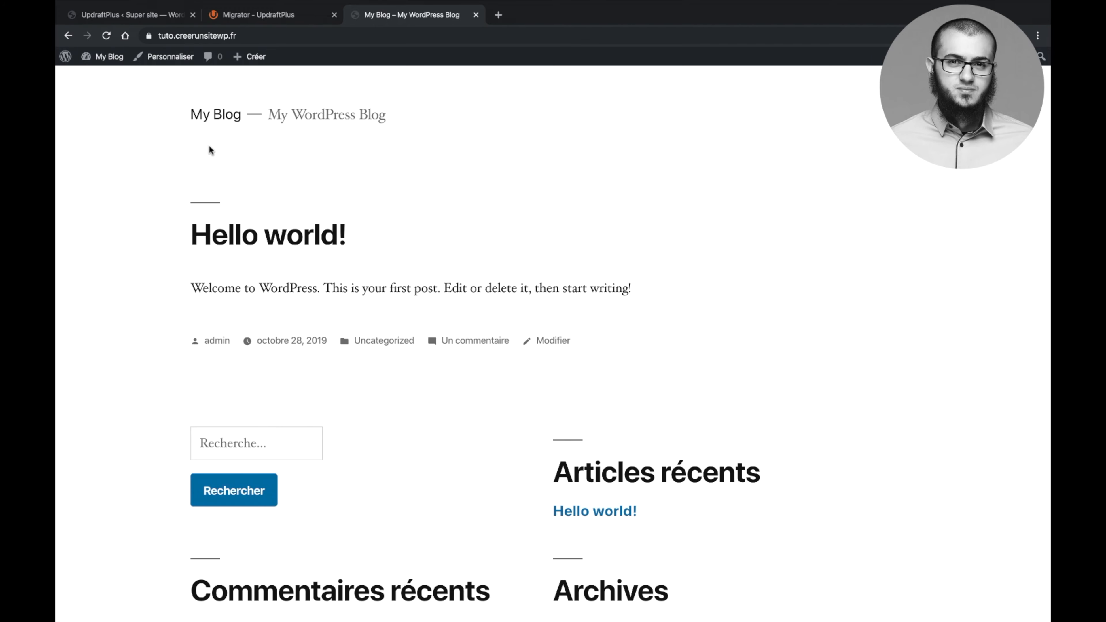
{"action": "scroll", "coordinate": [141, 181], "scroll_direction": "down", "scroll_amount": 8}
{"action": "scroll", "coordinate": [141, 180], "scroll_direction": "up", "scroll_amount": 8}
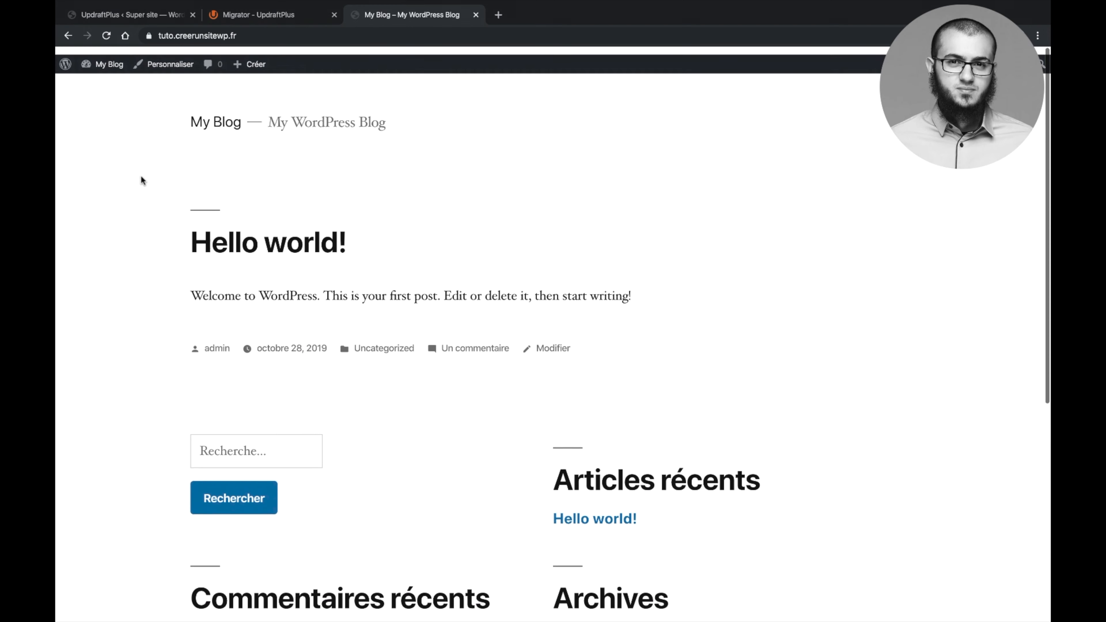
{"action": "left_click", "coordinate": [110, 78]}
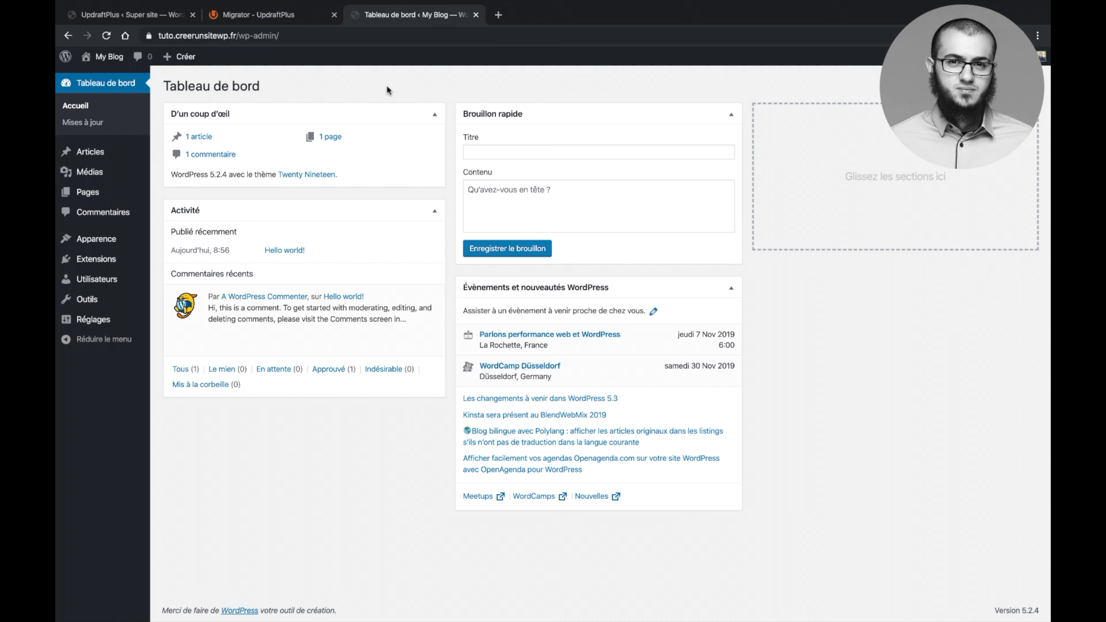
Step: Review My Blog's pages, themes and installed plugins, and compare its web address with Super site's
{"action": "left_click", "coordinate": [100, 191]}
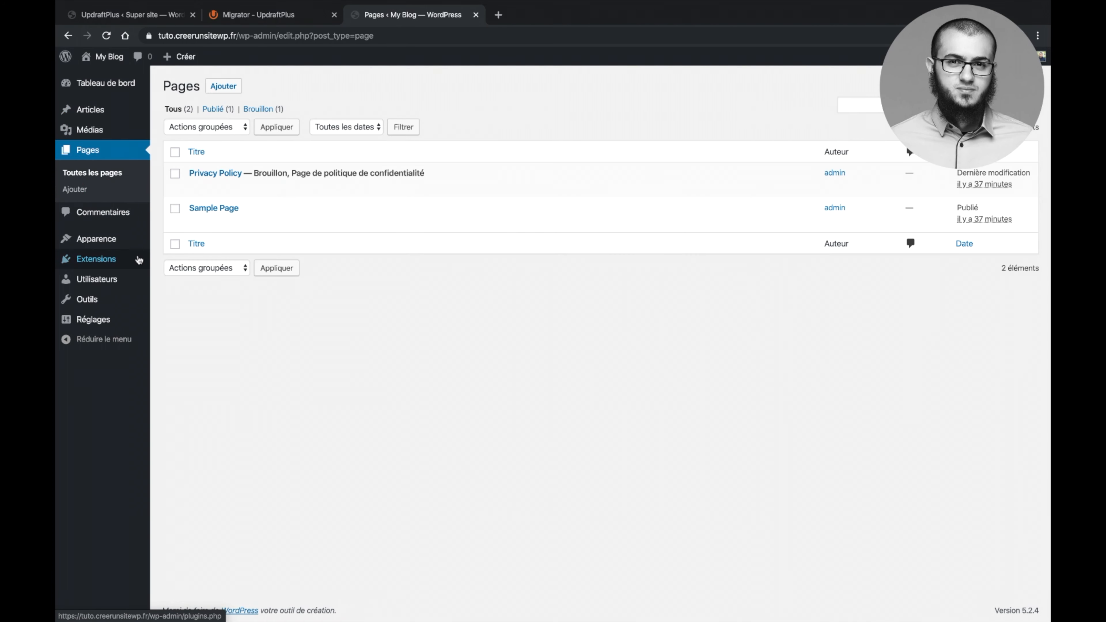
{"action": "mouse_move", "coordinate": [116, 240]}
{"action": "left_click", "coordinate": [164, 238]}
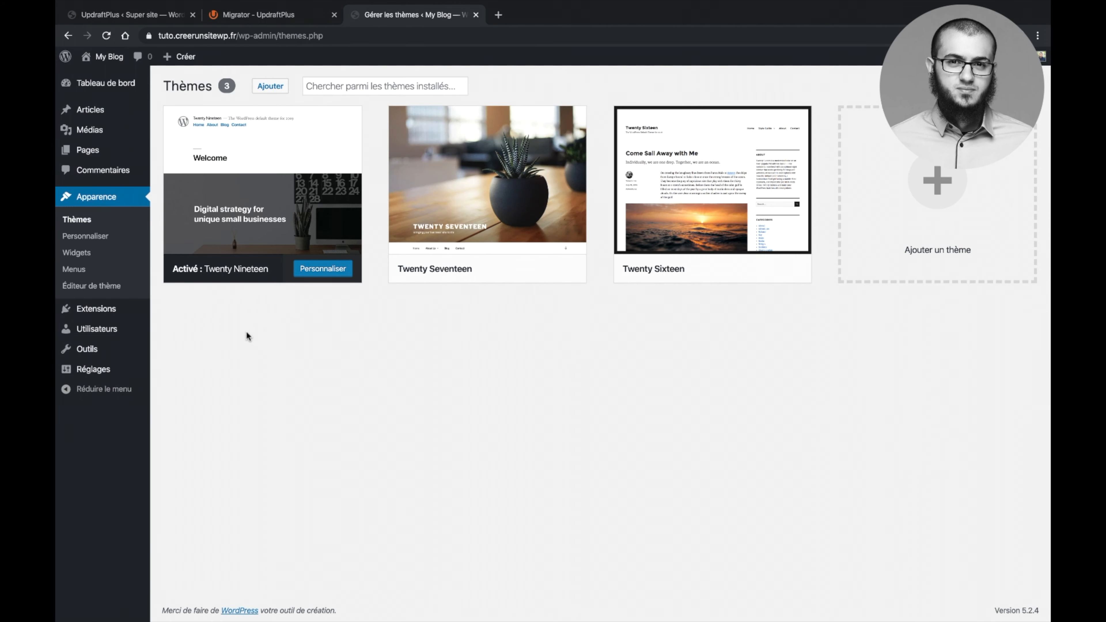
{"action": "left_click", "coordinate": [138, 314]}
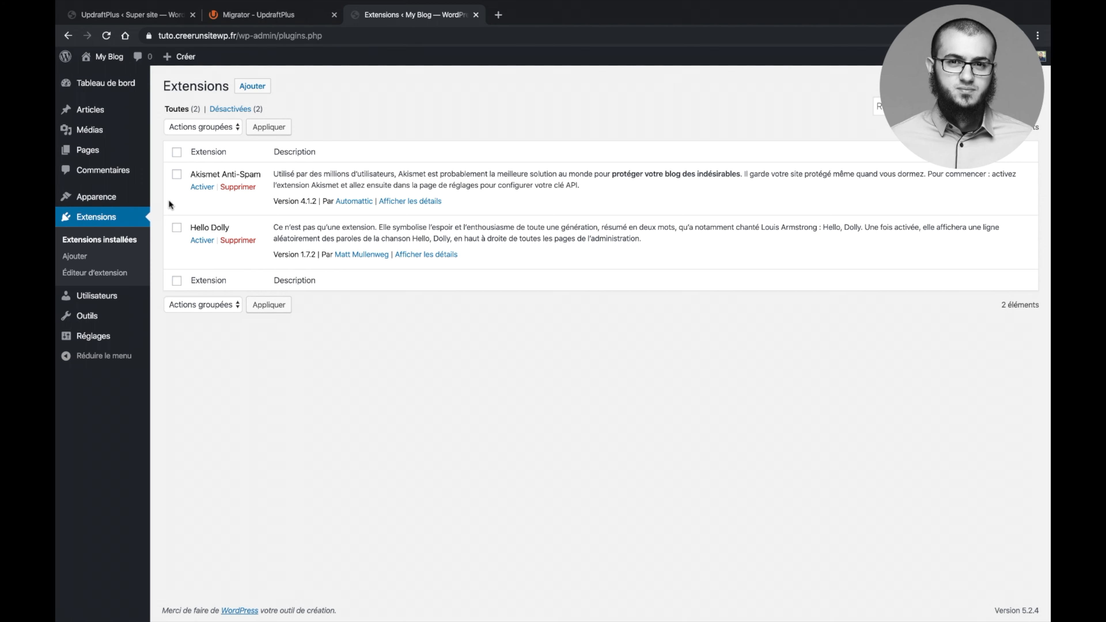
{"action": "left_click", "coordinate": [143, 17]}
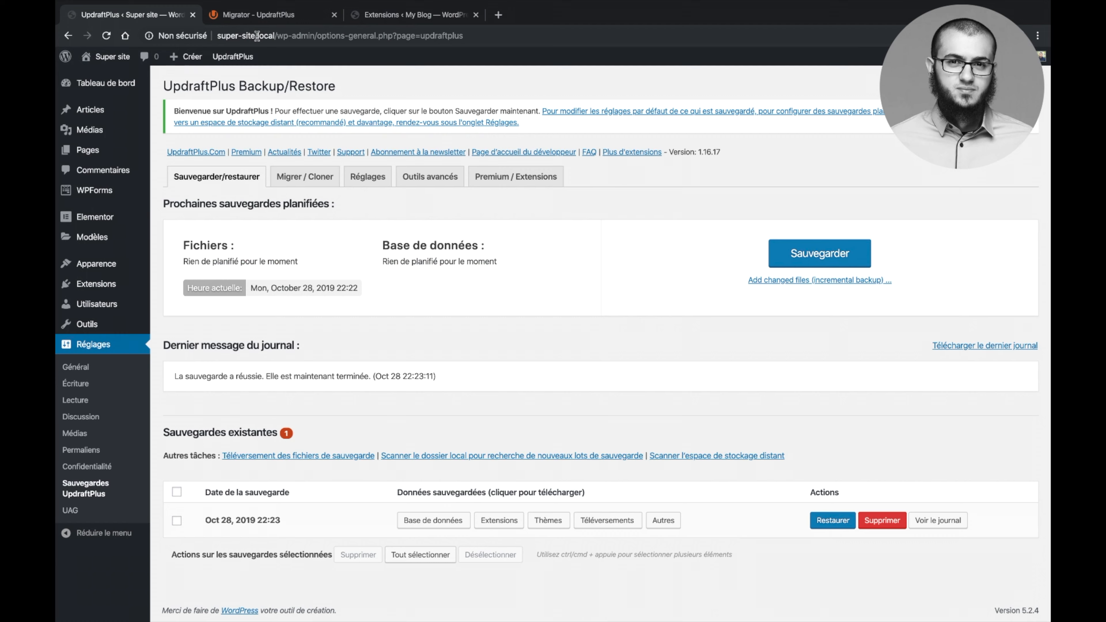
{"action": "left_click", "coordinate": [382, 18]}
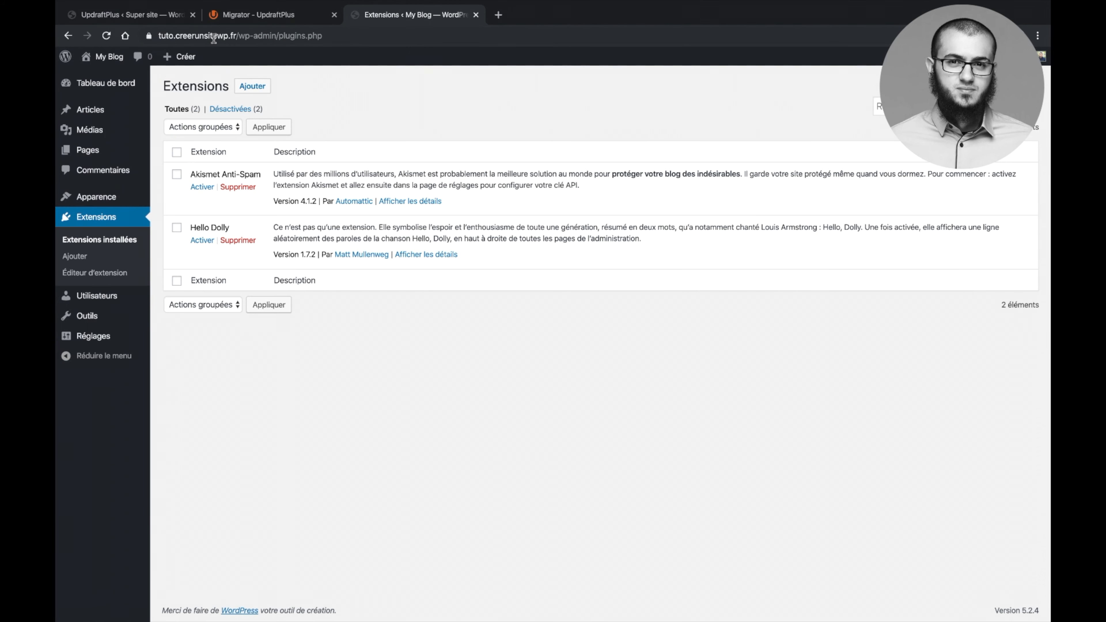
Step: Download updraftplus-with-migrator.2.16.19.zip from the downloads of the UpdraftPlus website account
{"action": "left_click", "coordinate": [239, 18]}
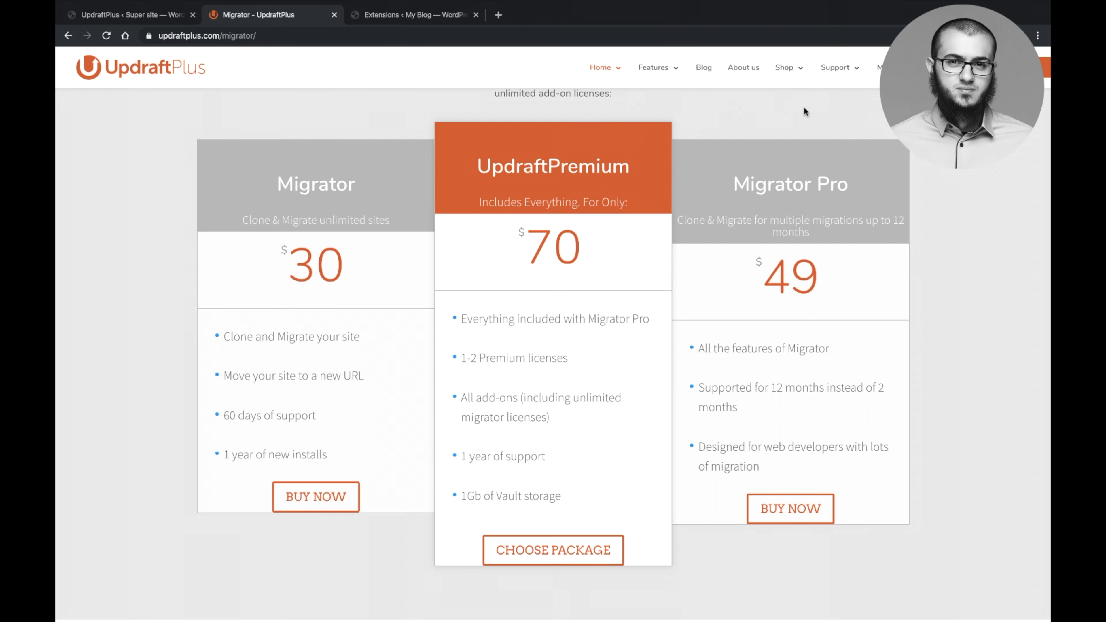
{"action": "left_click", "coordinate": [897, 67]}
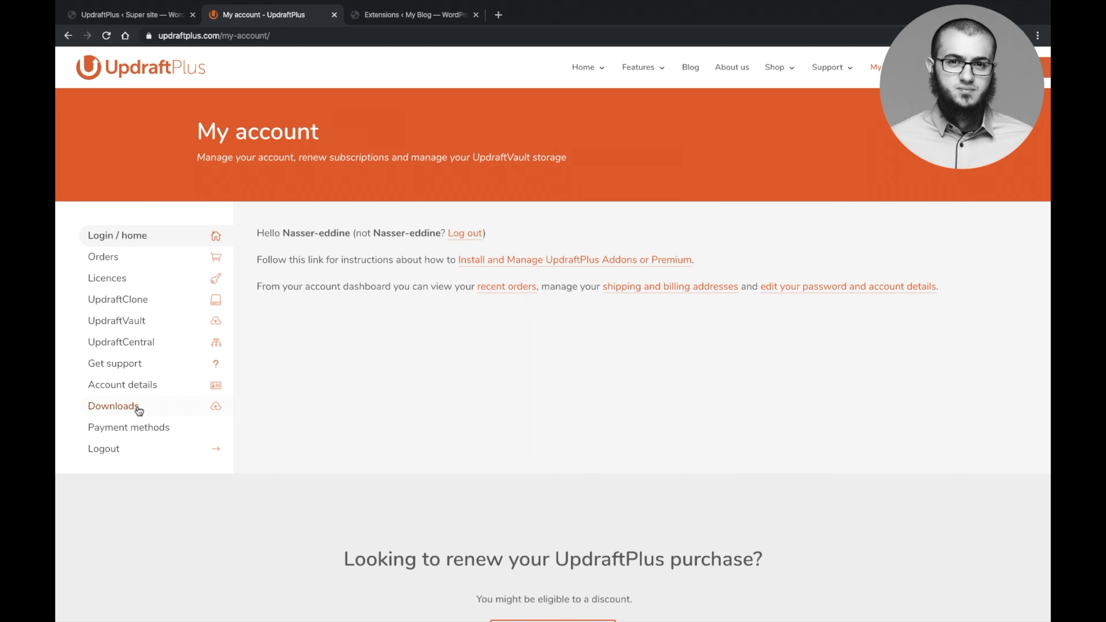
{"action": "left_click", "coordinate": [148, 410]}
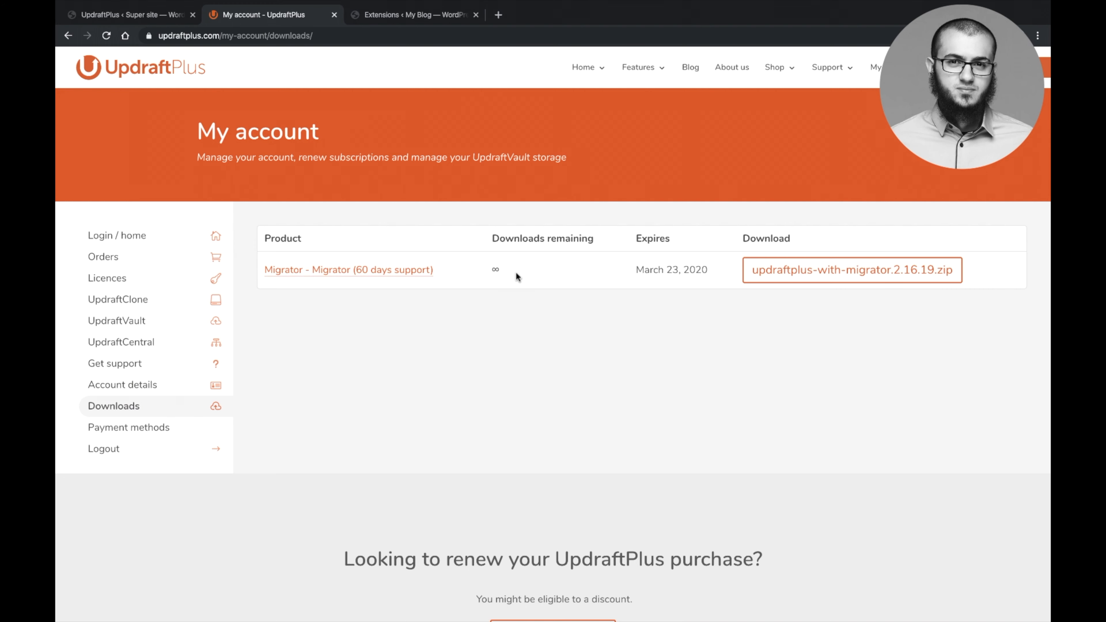
{"action": "left_click", "coordinate": [829, 280]}
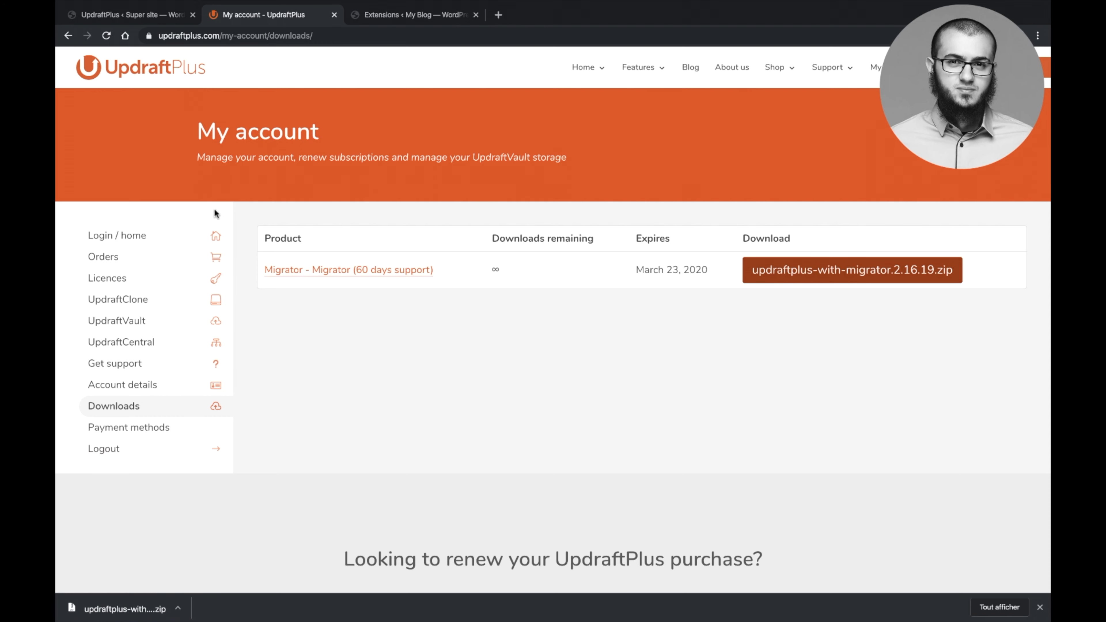
Step: Return to My Blog's admin, then upload, install and activate the updraftplus-with-migrator.2.16.19.zip plugin
{"action": "left_click", "coordinate": [383, 14]}
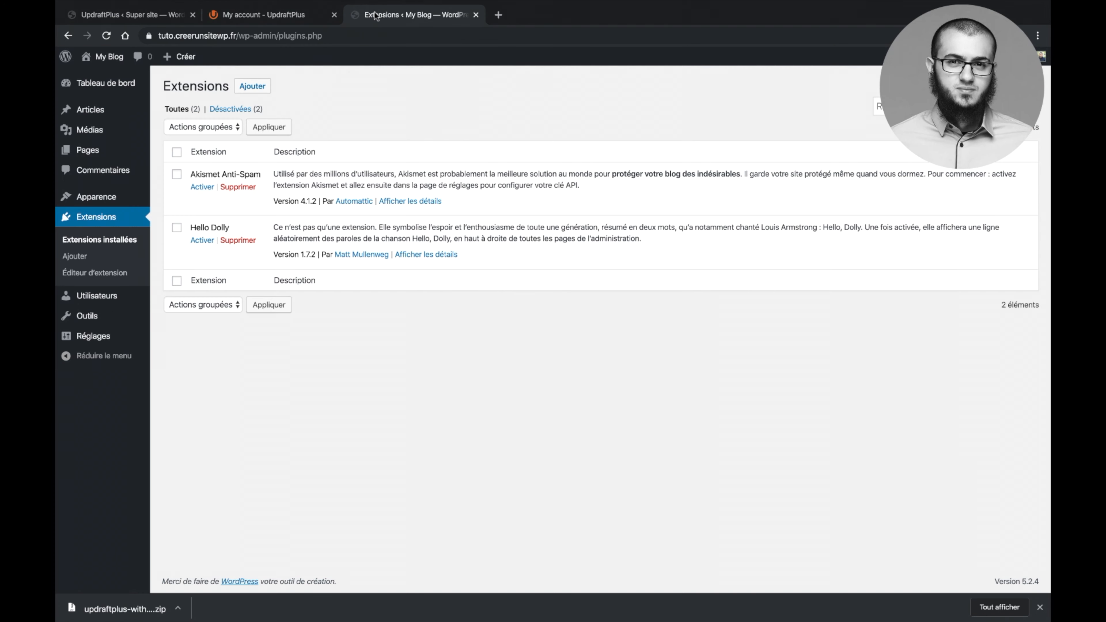
{"action": "left_click", "coordinate": [252, 86]}
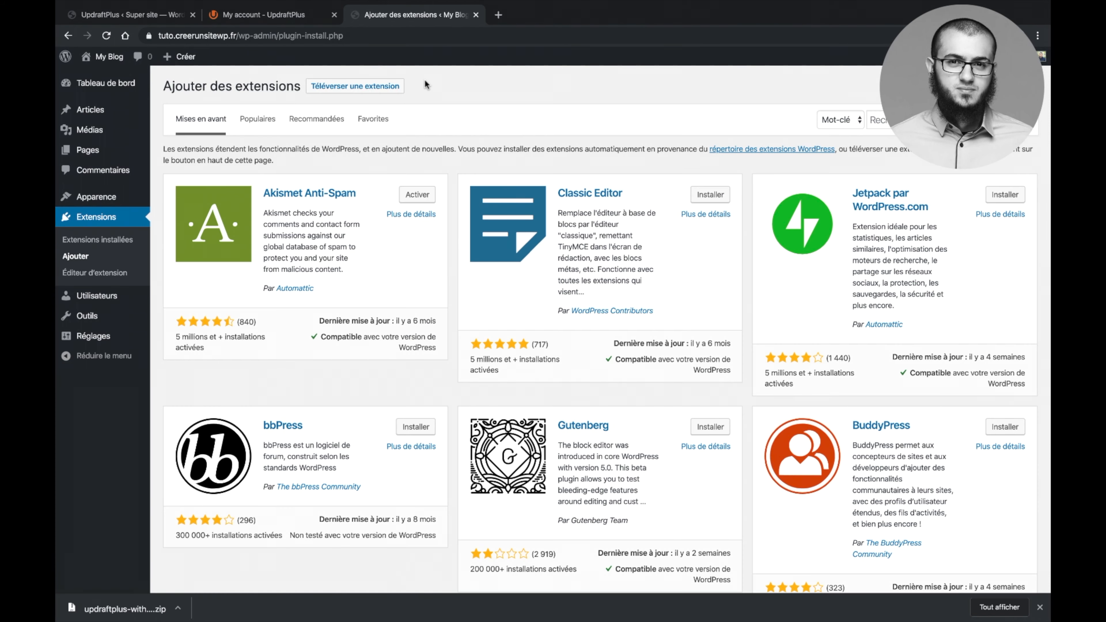
{"action": "left_click", "coordinate": [370, 89]}
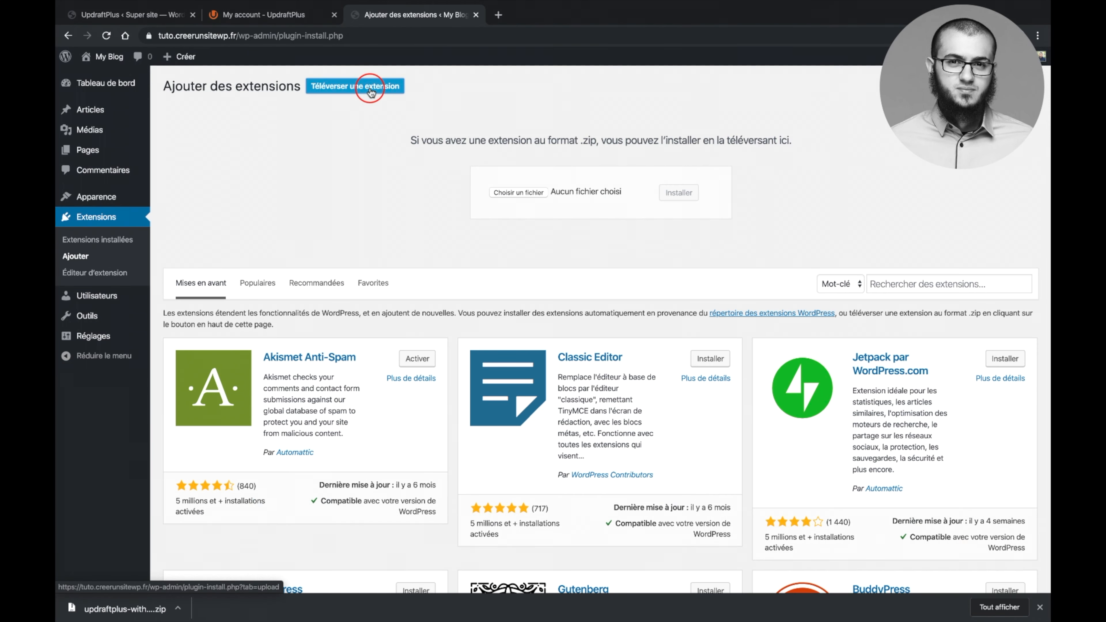
{"action": "left_click_drag", "start_coordinate": [120, 608], "coordinate": [516, 194]}
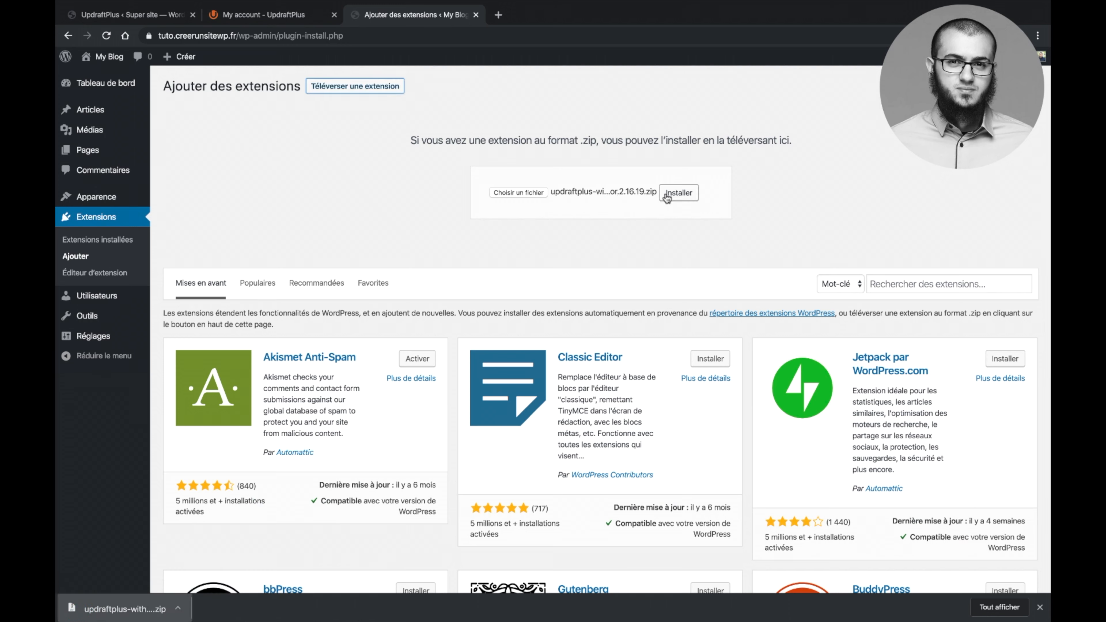
{"action": "left_click", "coordinate": [674, 196]}
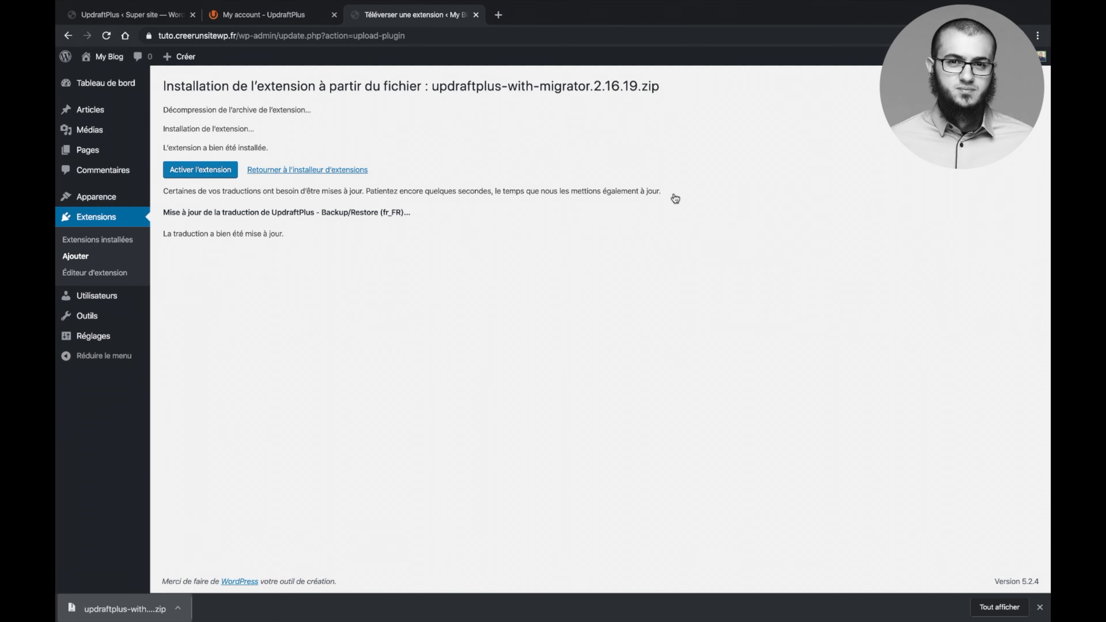
{"action": "left_click", "coordinate": [230, 170]}
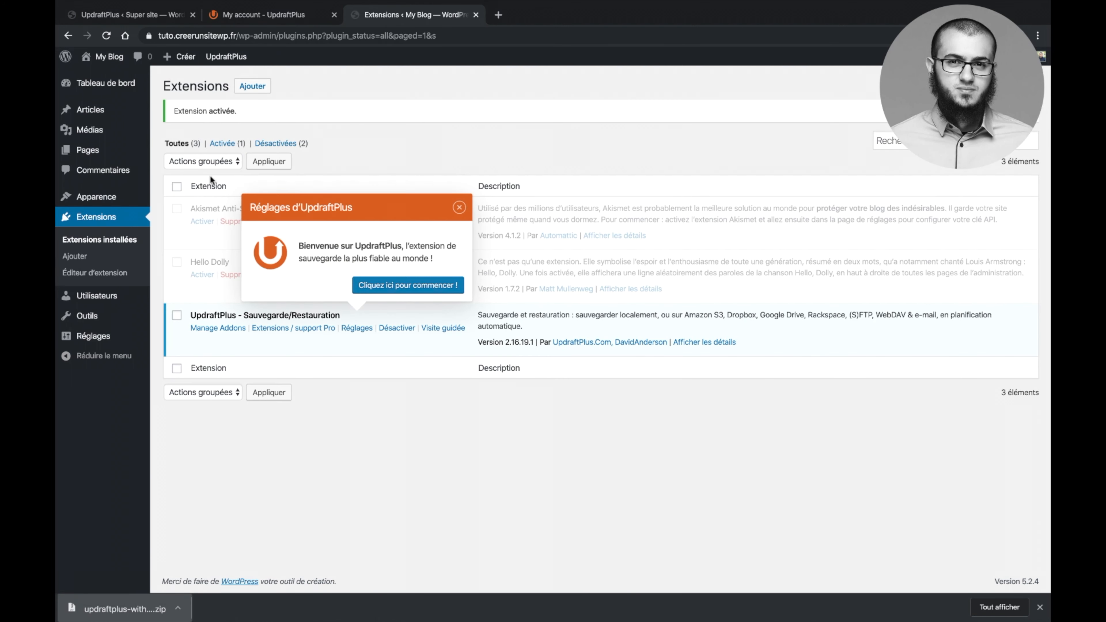
Step: Open My Blog's UpdraftPlus settings, end the guided tour and dismiss the browser's downloads bar
{"action": "left_click", "coordinate": [385, 287]}
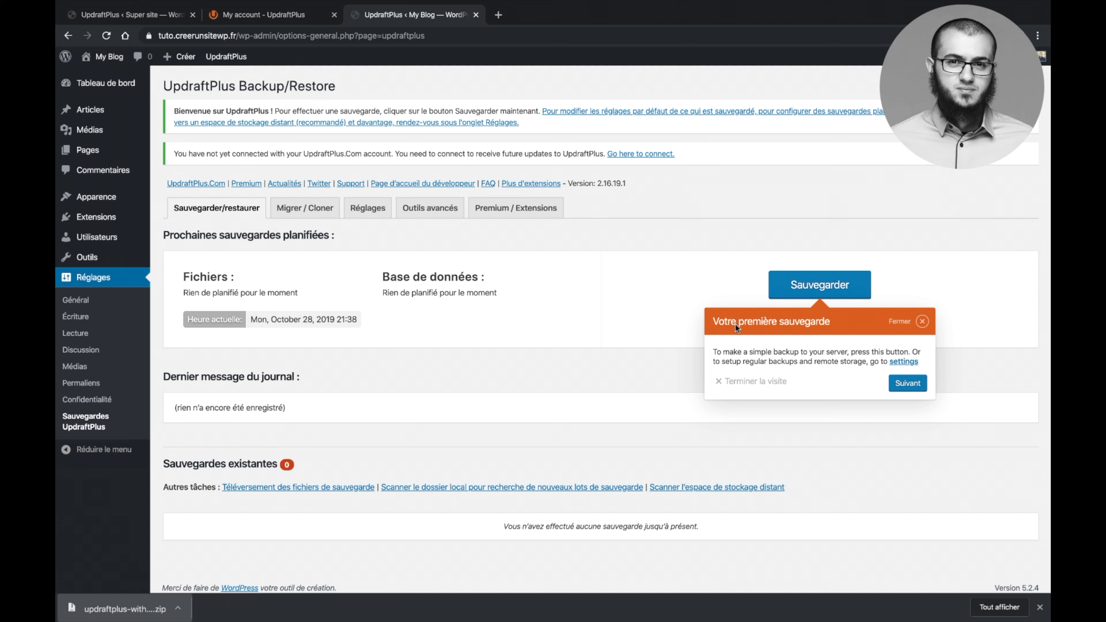
{"action": "left_click", "coordinate": [725, 384]}
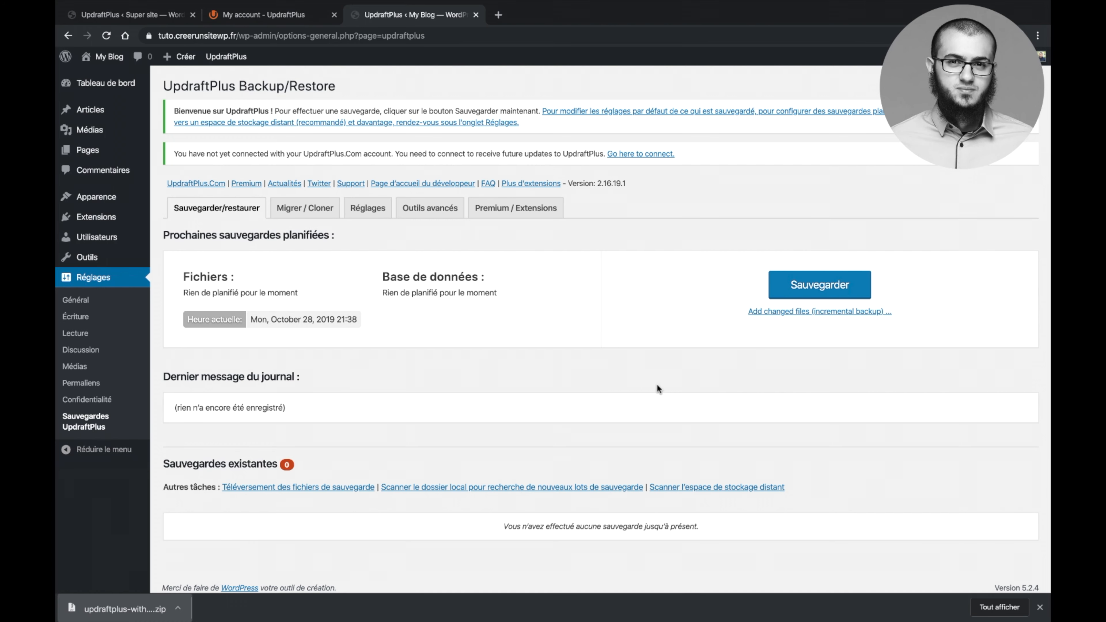
{"action": "scroll", "coordinate": [657, 388], "scroll_direction": "down", "scroll_amount": 1}
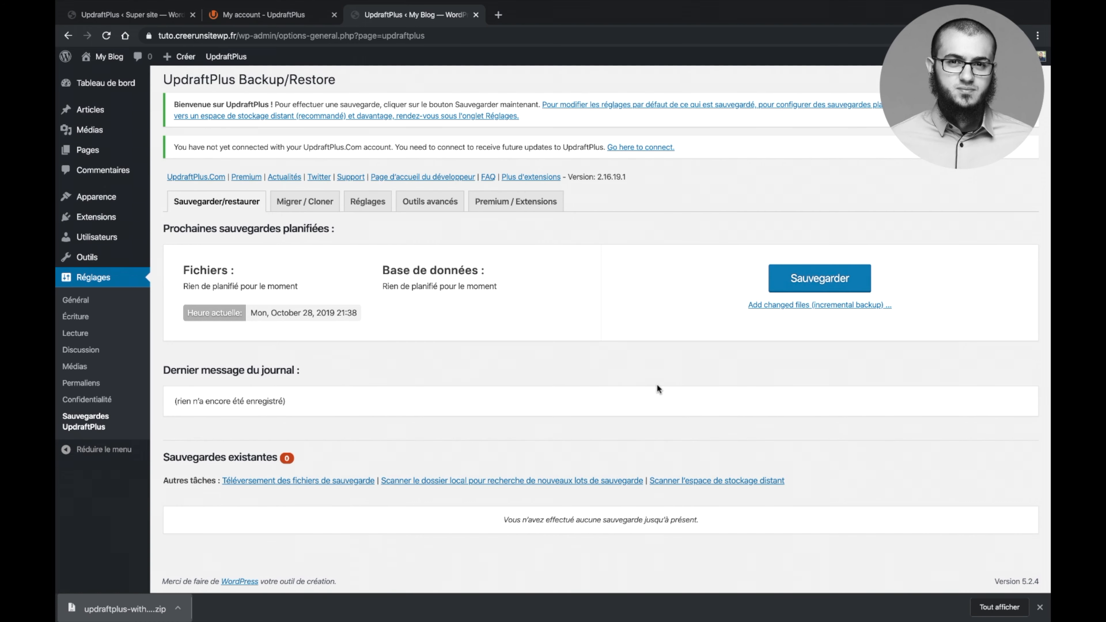
{"action": "left_click", "coordinate": [1039, 608]}
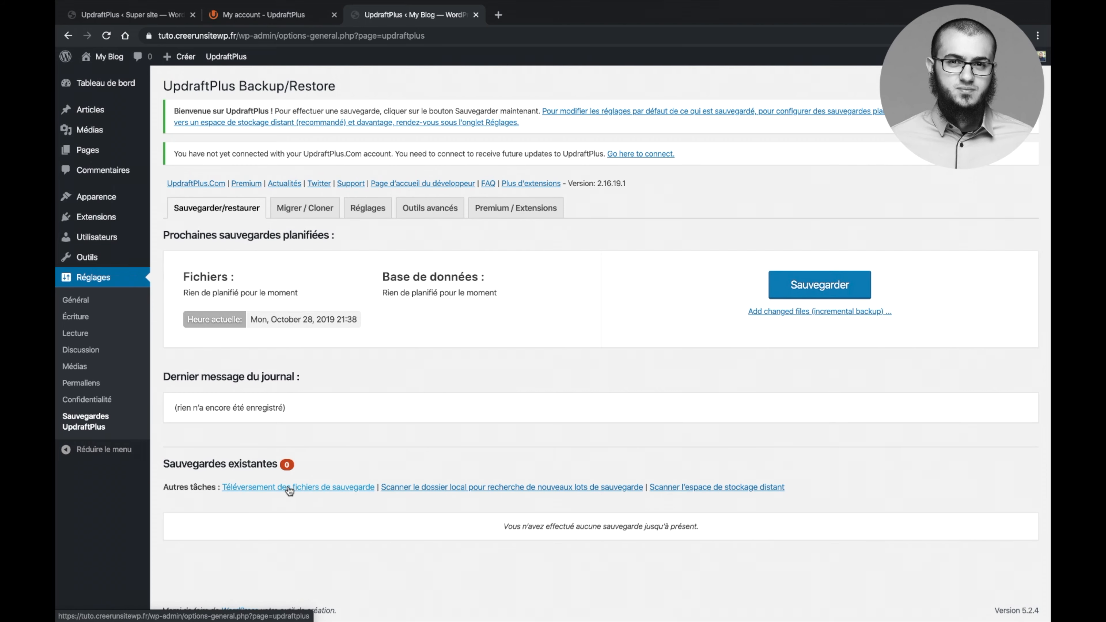
{"action": "left_click", "coordinate": [292, 488]}
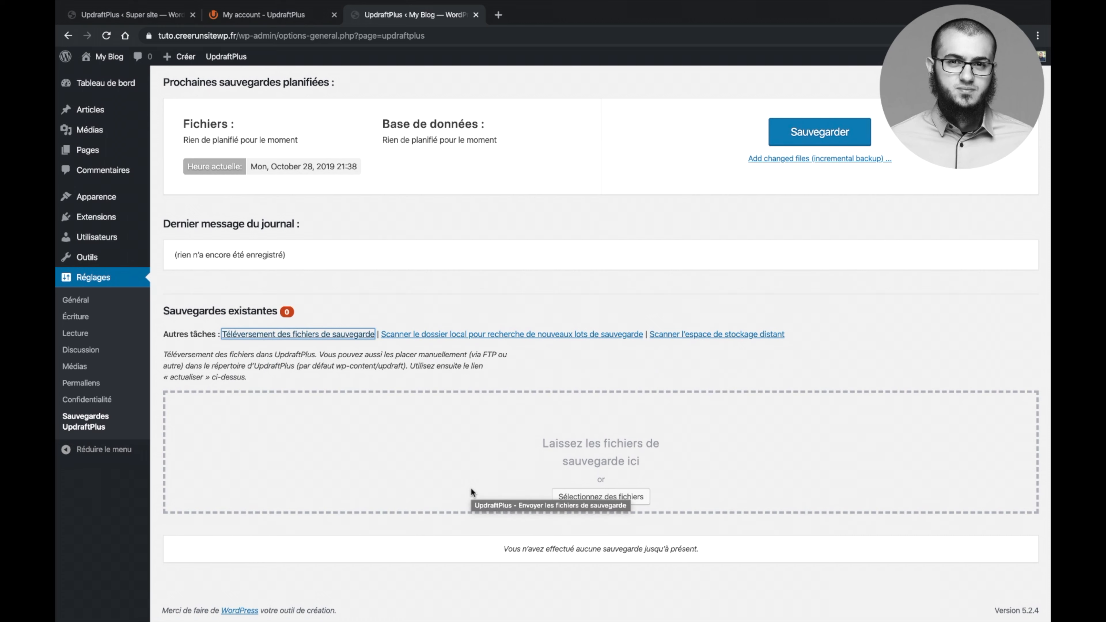
{"action": "left_click", "coordinate": [447, 368]}
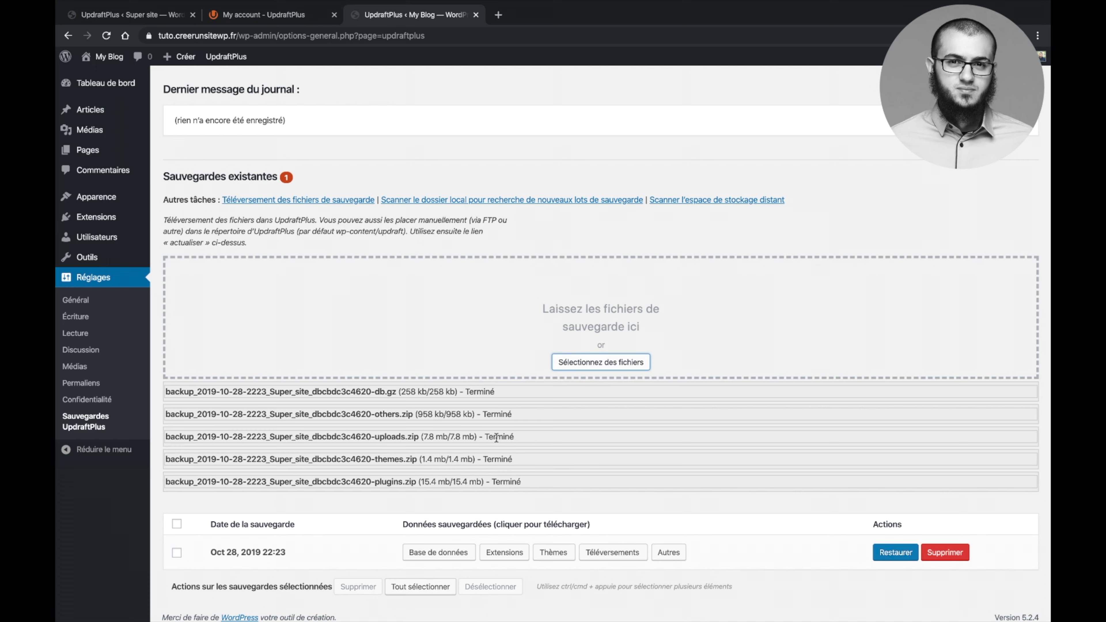
{"action": "scroll", "coordinate": [510, 444], "scroll_direction": "down", "scroll_amount": 1}
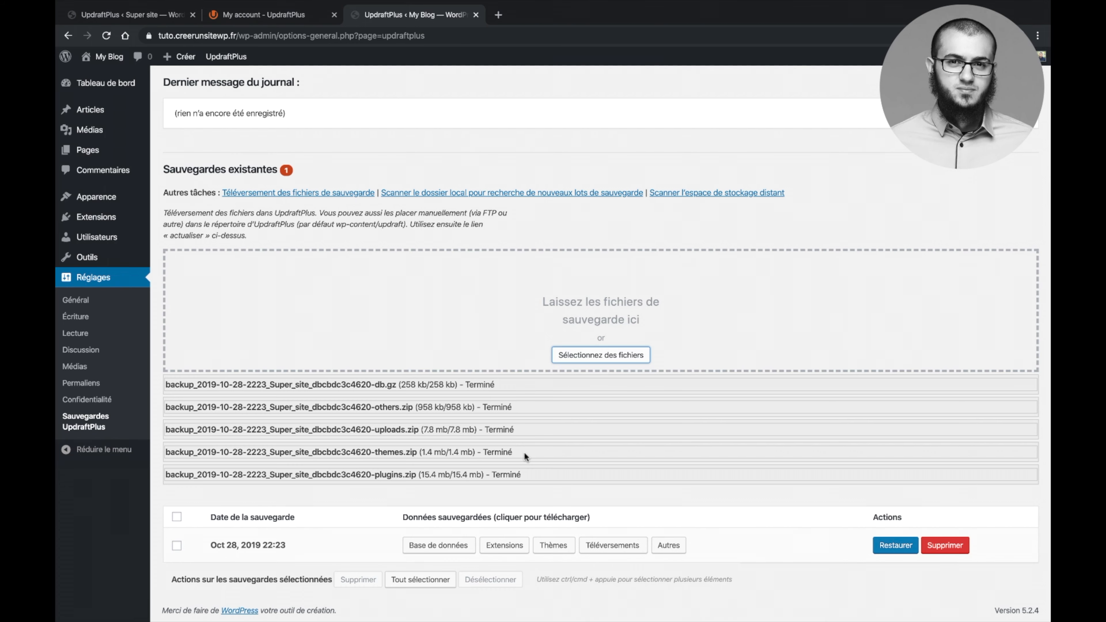
Step: Restore the Oct 28, 2019 22:23 backup with plugins, themes, uploads, others and database, including search and replace of the site location
{"action": "left_click", "coordinate": [885, 544]}
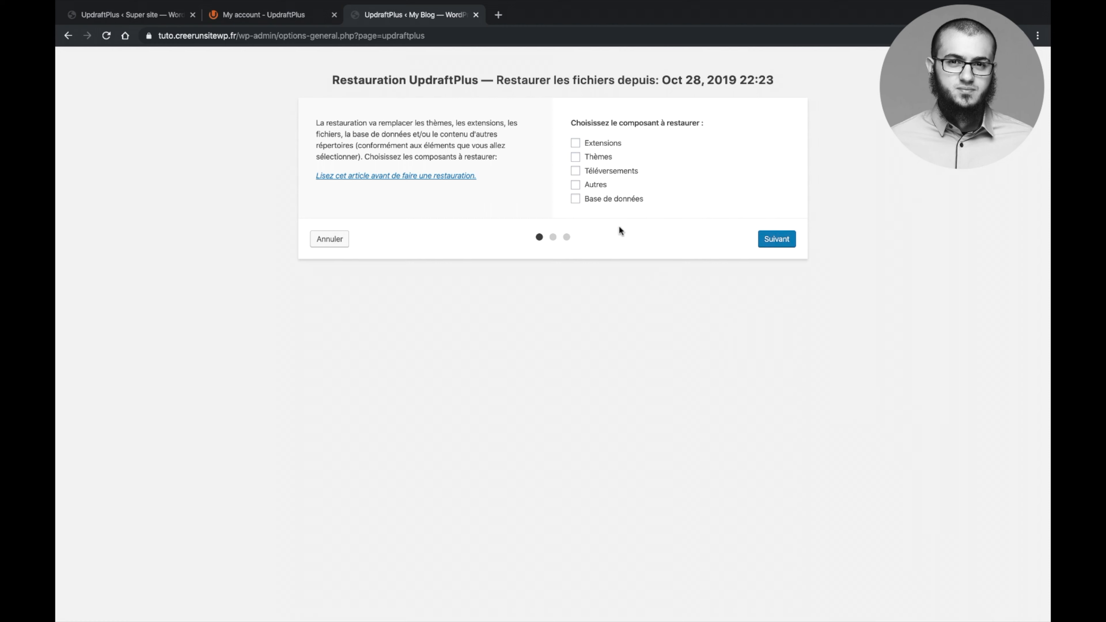
{"action": "left_click", "coordinate": [585, 143]}
{"action": "left_click", "coordinate": [577, 157]}
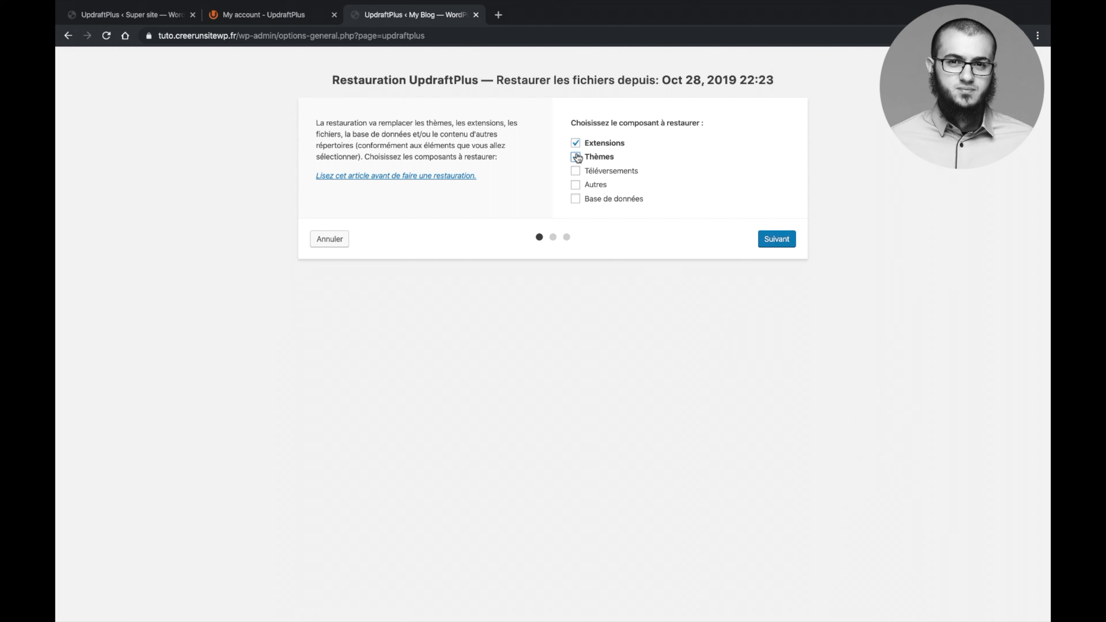
{"action": "left_click", "coordinate": [576, 173]}
{"action": "left_click", "coordinate": [576, 185]}
{"action": "left_click", "coordinate": [576, 198]}
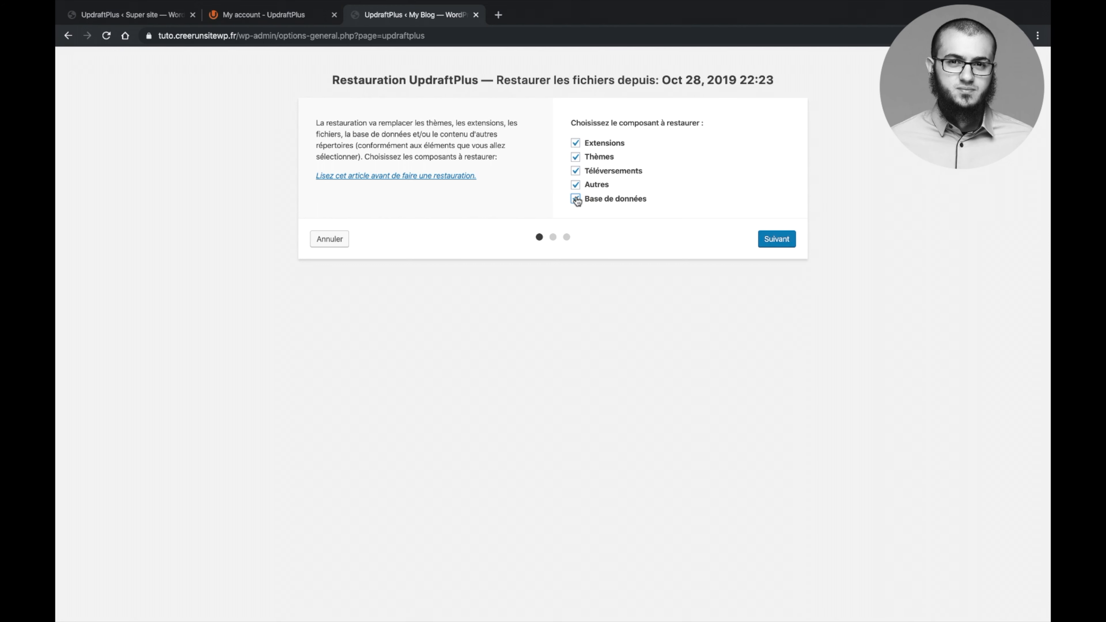
{"action": "left_click", "coordinate": [768, 238]}
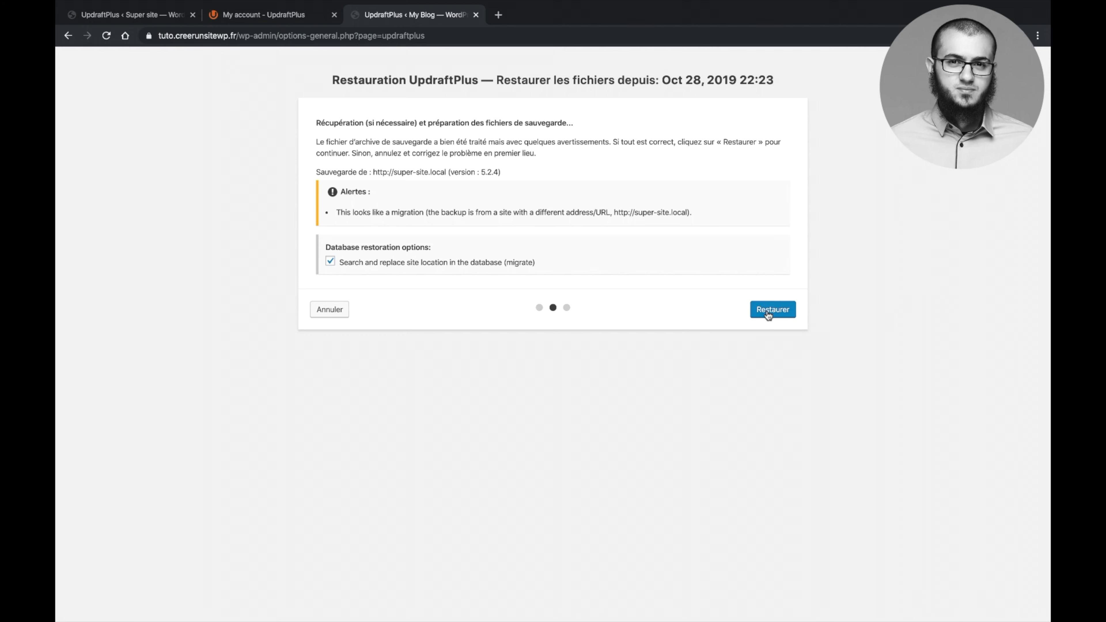
{"action": "left_click", "coordinate": [776, 310]}
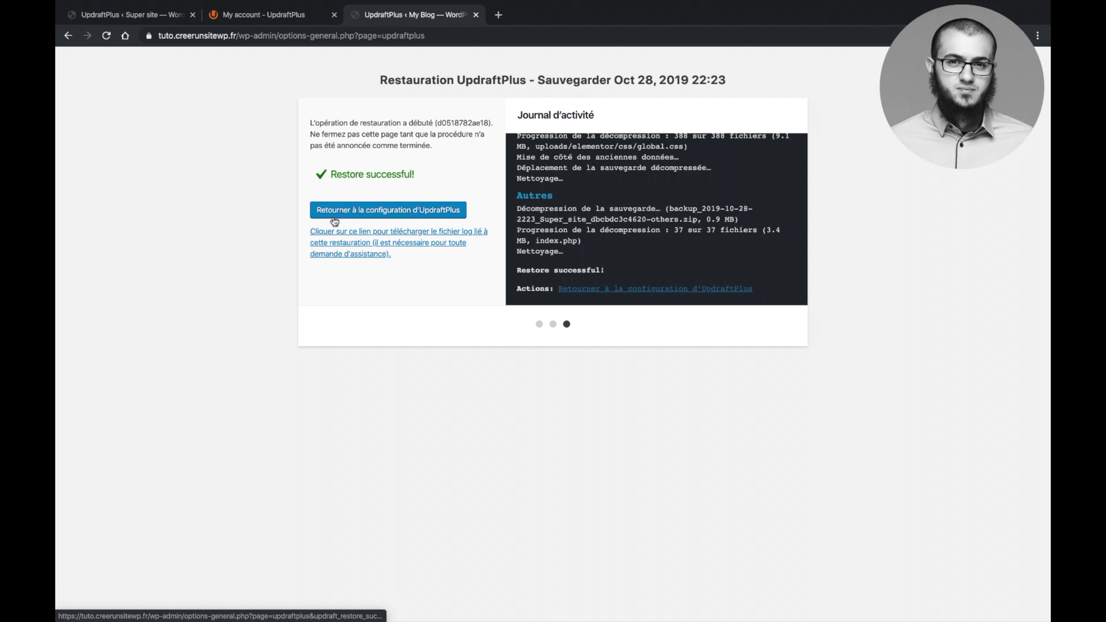
Step: Return to the UpdraftPlus configuration, log in as SuperIdentifiant with the account password and decline saving the credentials for this site
{"action": "left_click", "coordinate": [381, 212]}
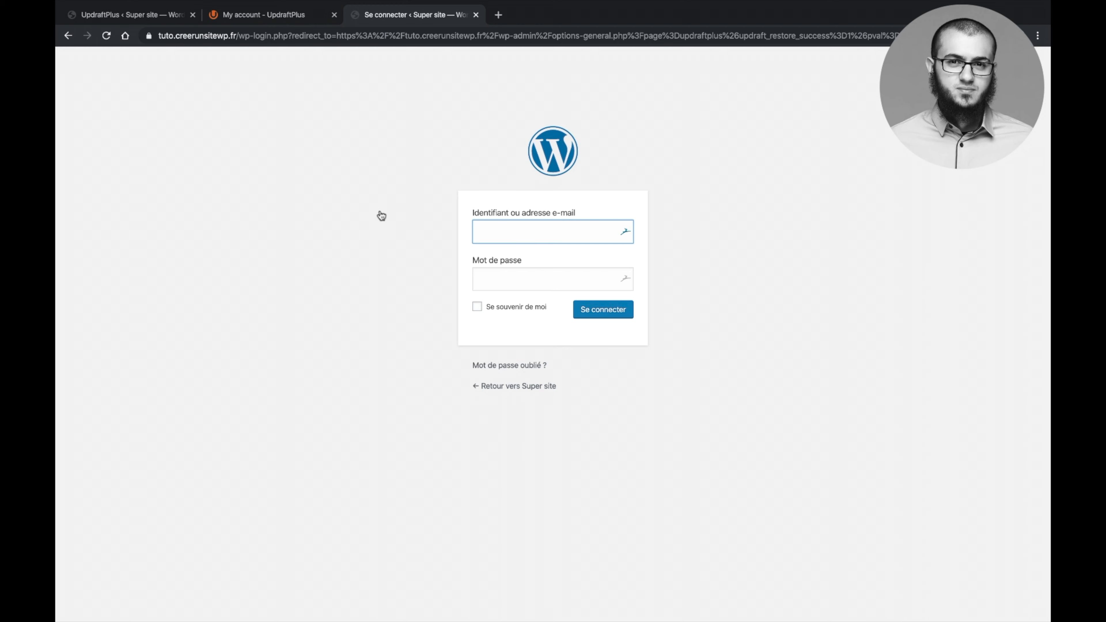
{"action": "type", "text": "SuperIdentifiant"}
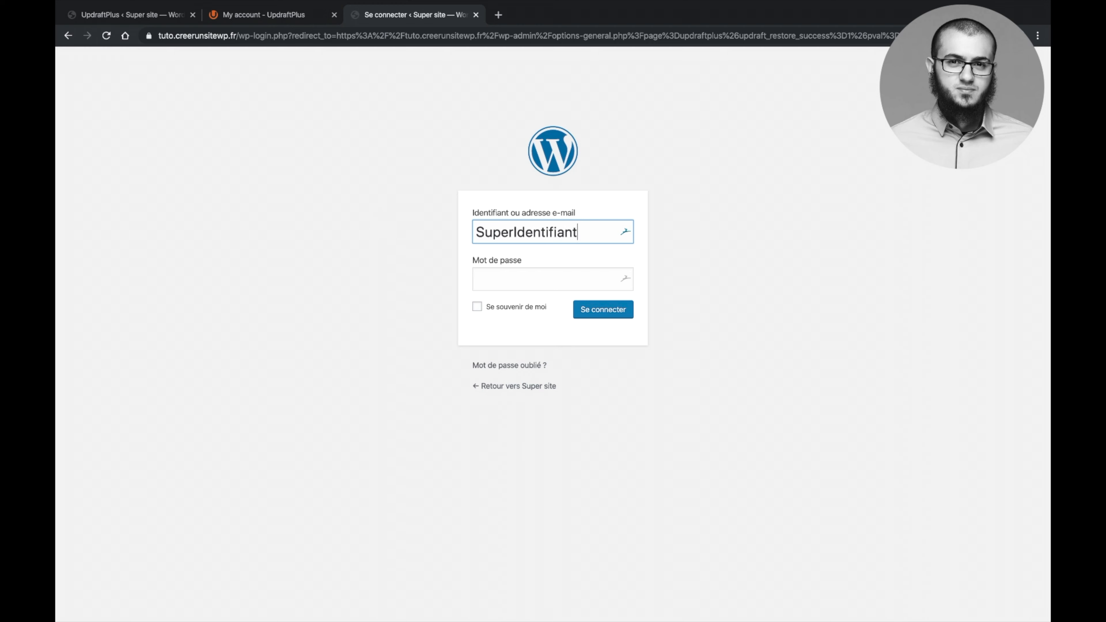
{"action": "key", "text": "Tab"}
{"action": "type", "text": "•••••••••••"}
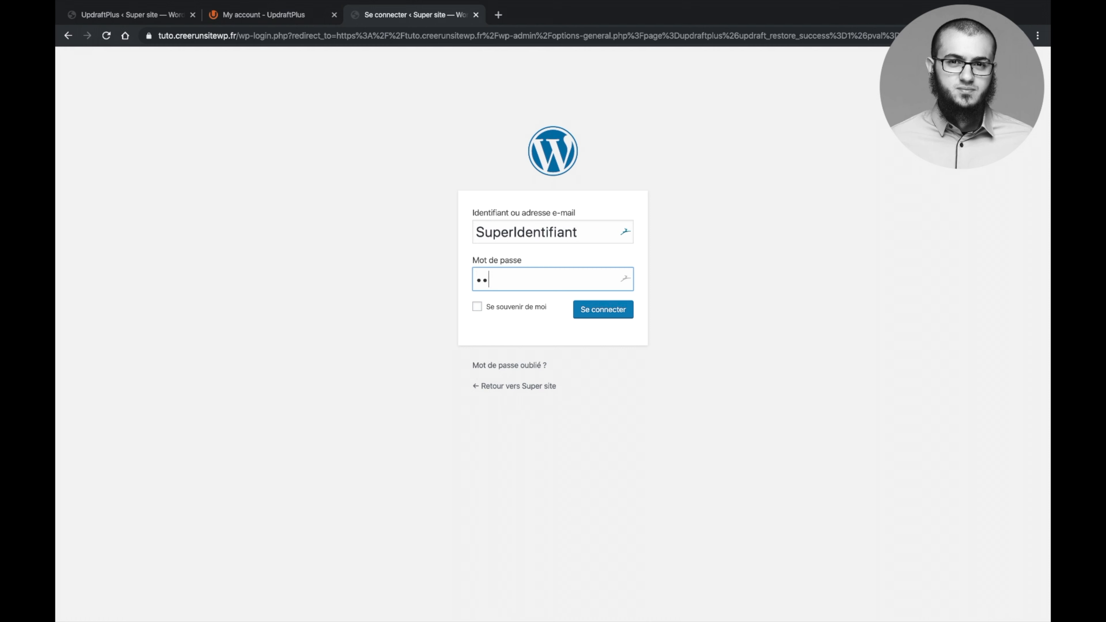
{"action": "type", "text": "••"}
{"action": "left_click", "coordinate": [603, 310]}
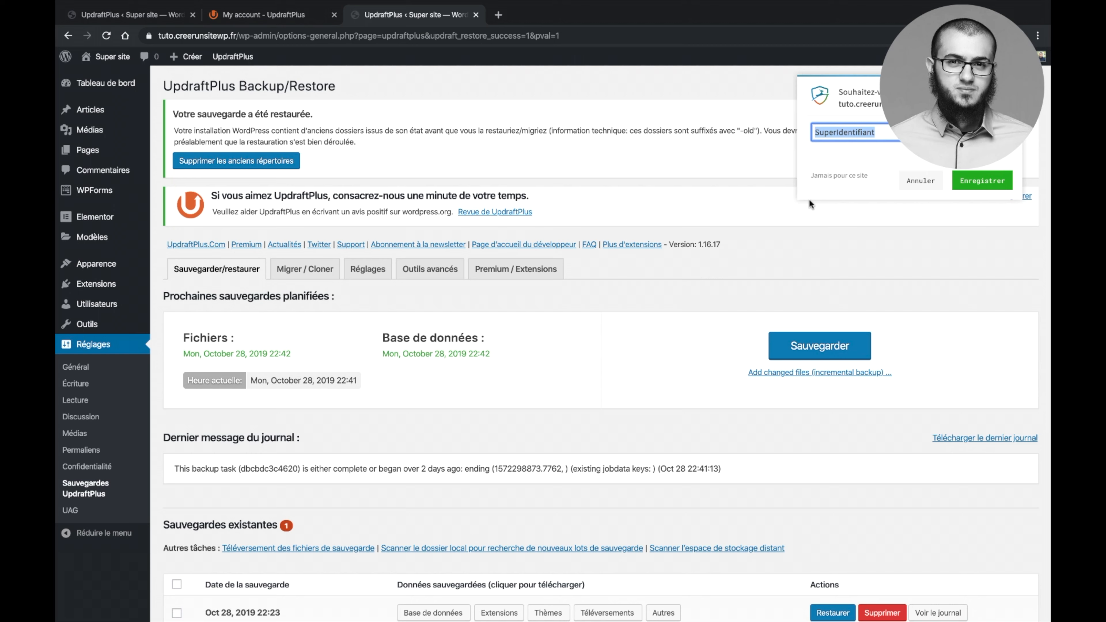
{"action": "left_click", "coordinate": [828, 175]}
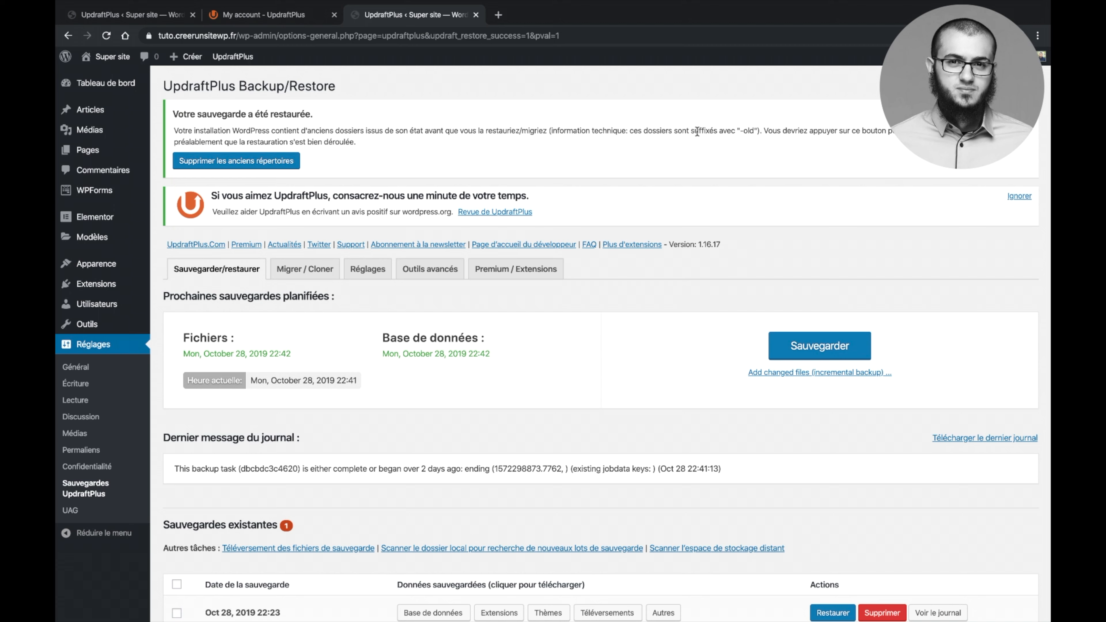
Step: Delete the old directories left by the restoration and return to the UpdraftPlus configuration
{"action": "left_click", "coordinate": [743, 133]}
{"action": "left_click", "coordinate": [259, 162]}
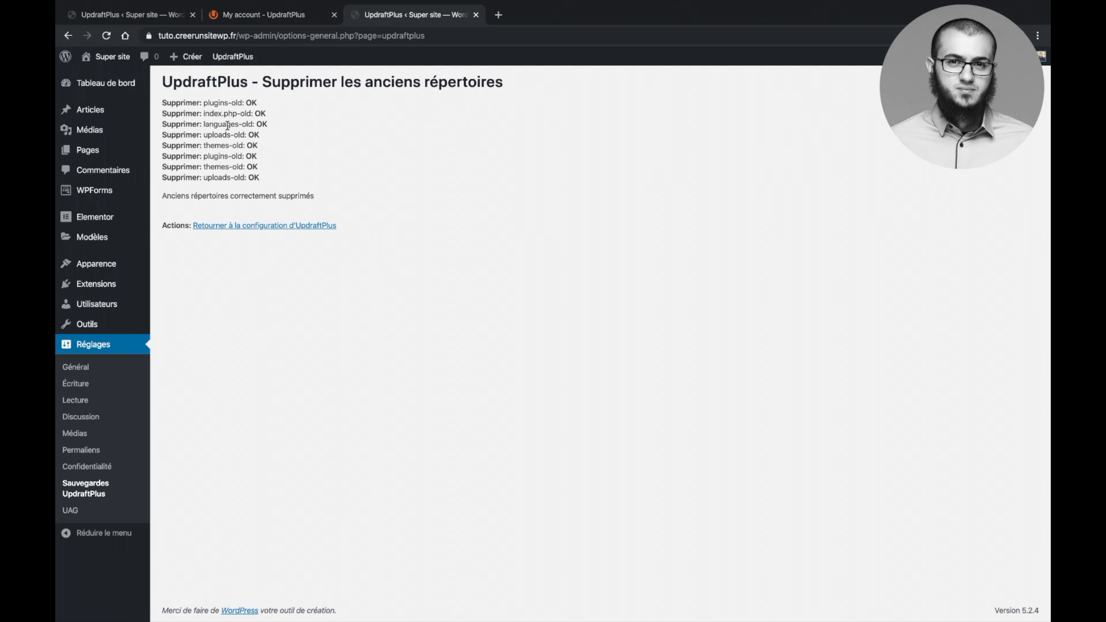
{"action": "left_click", "coordinate": [224, 225]}
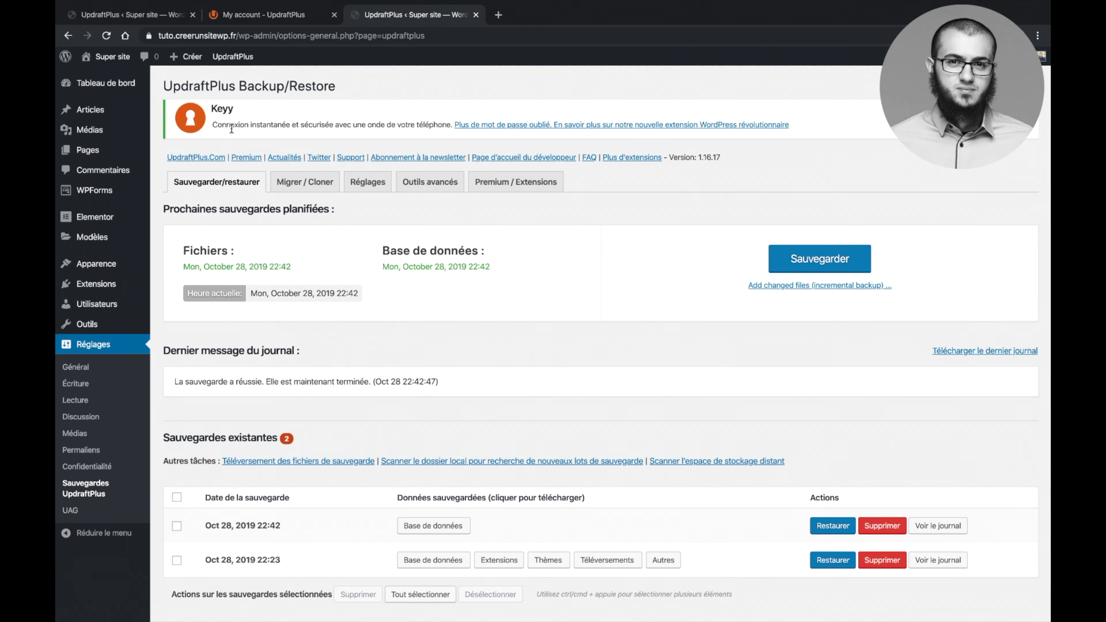
Step: Visit the restored Super site at tuto.creerunsitewp.fr and look through its whole home page
{"action": "mouse_move", "coordinate": [116, 60]}
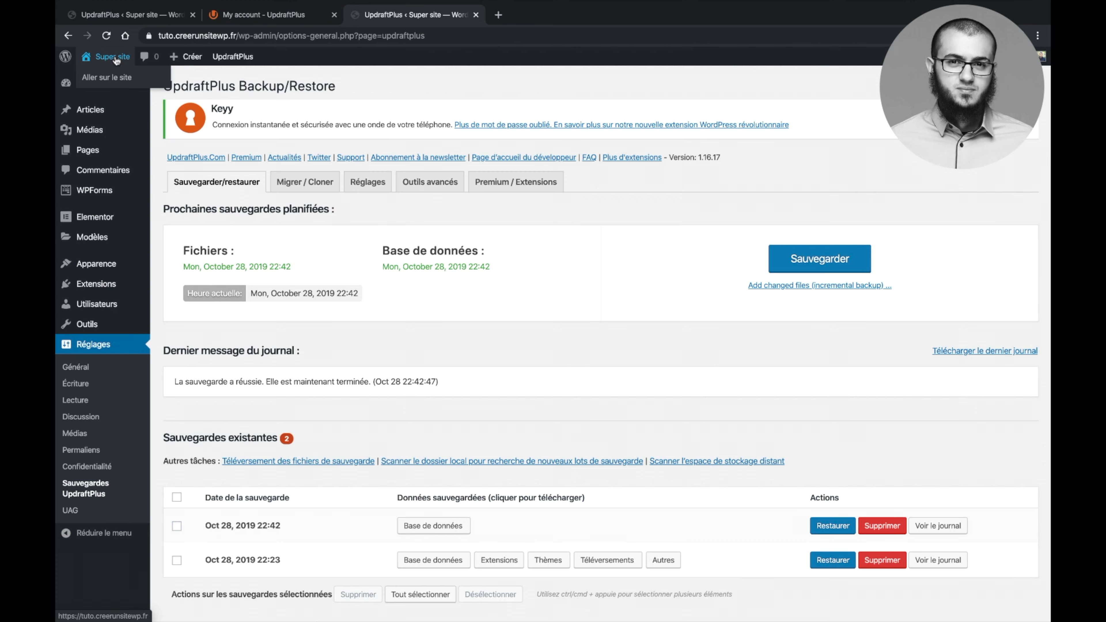
{"action": "left_click", "coordinate": [111, 77]}
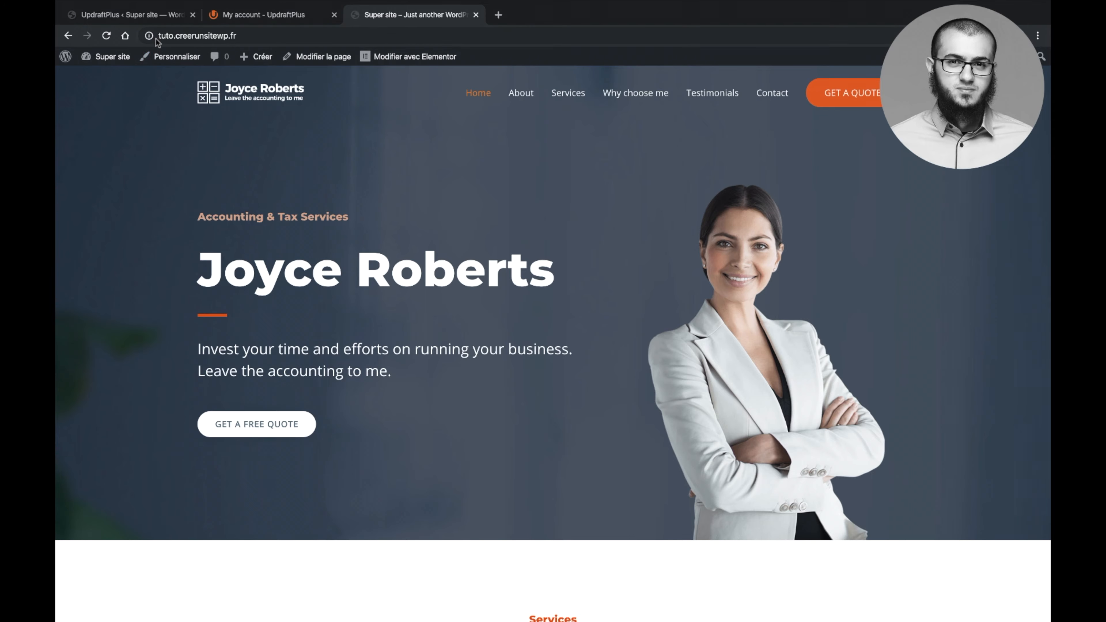
{"action": "scroll", "coordinate": [249, 111], "scroll_direction": "down", "scroll_amount": 2}
{"action": "scroll", "coordinate": [251, 119], "scroll_direction": "down", "scroll_amount": 20}
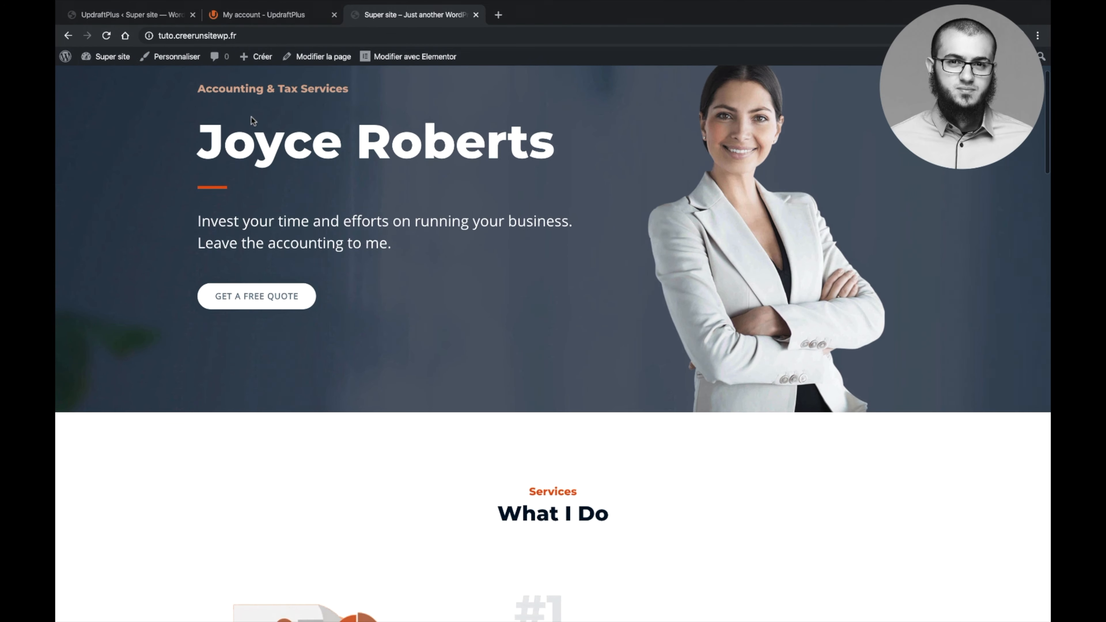
{"action": "scroll", "coordinate": [252, 121], "scroll_direction": "down", "scroll_amount": 20}
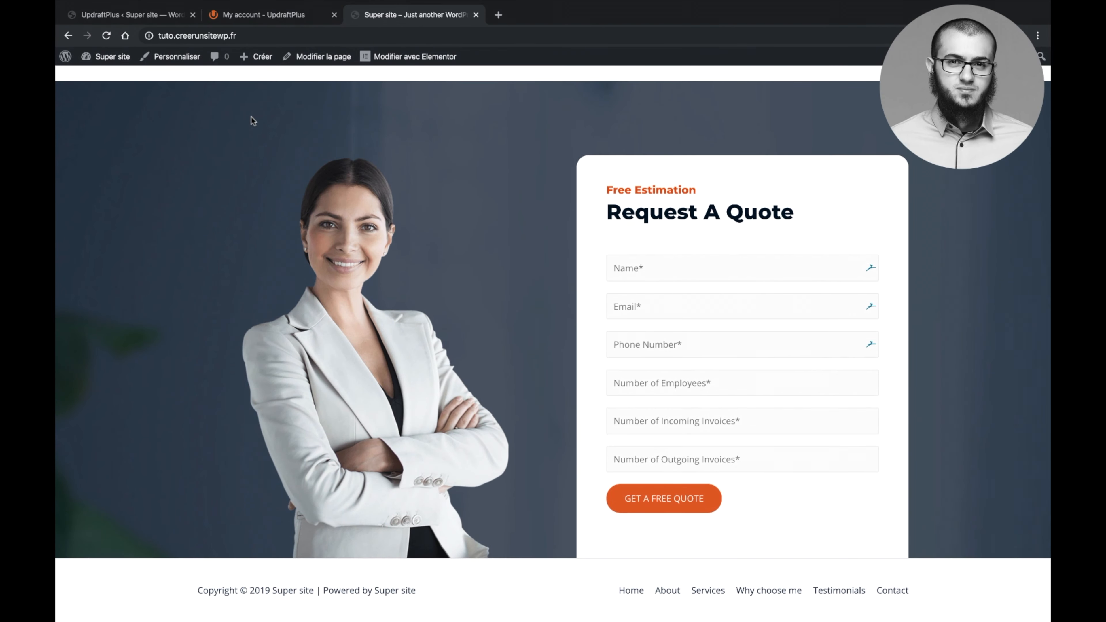
{"action": "scroll", "coordinate": [251, 120], "scroll_direction": "up", "scroll_amount": 15}
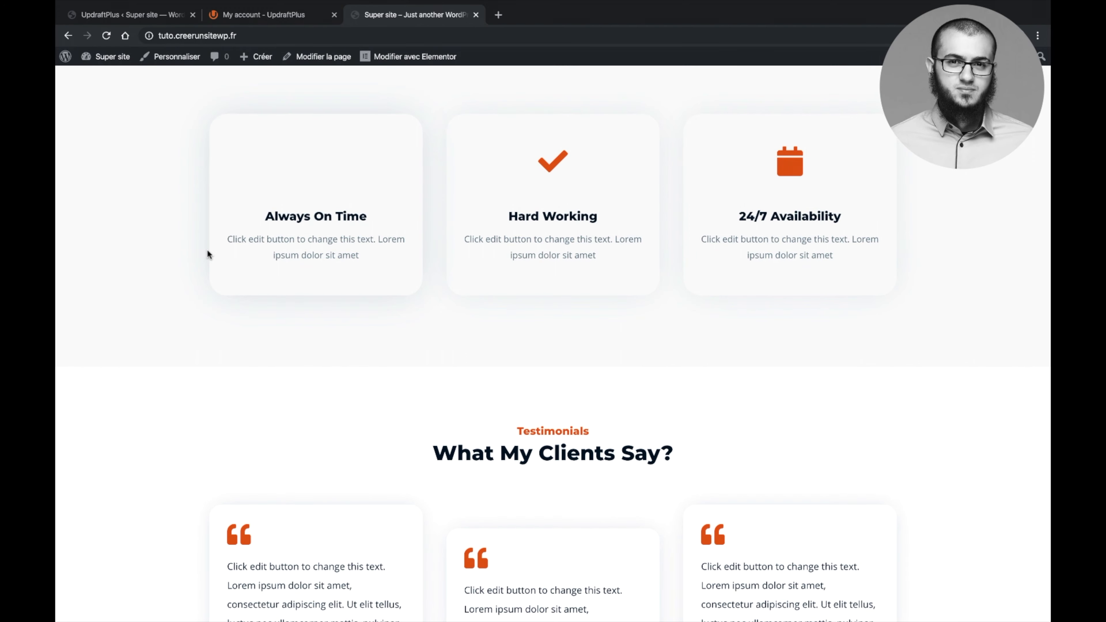
{"action": "scroll", "coordinate": [207, 254], "scroll_direction": "up", "scroll_amount": 10}
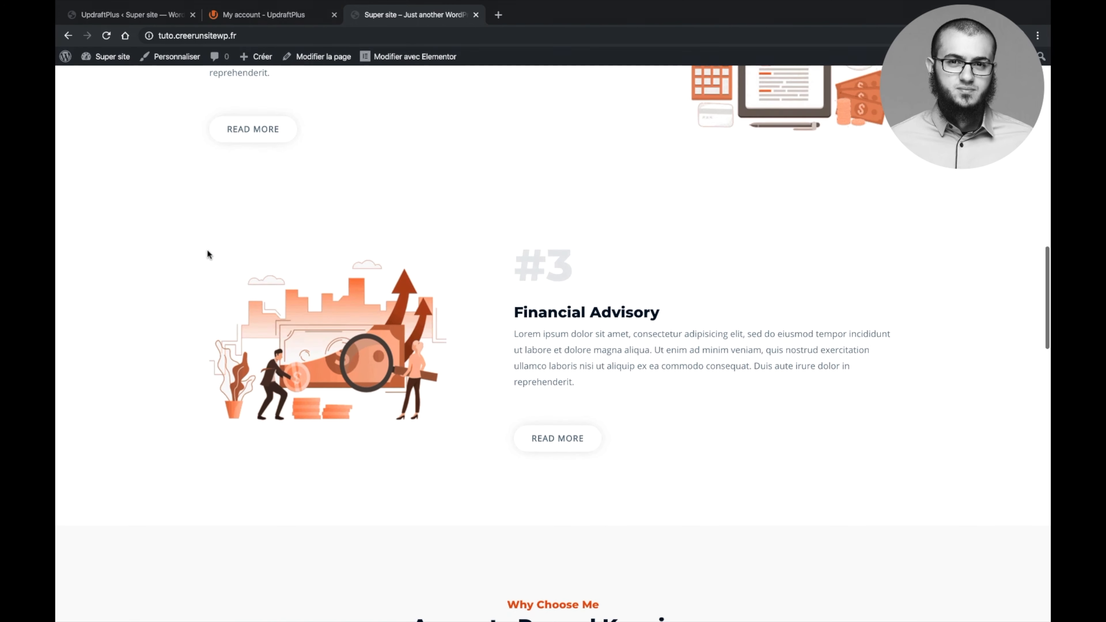
{"action": "scroll", "coordinate": [207, 254], "scroll_direction": "up", "scroll_amount": 1}
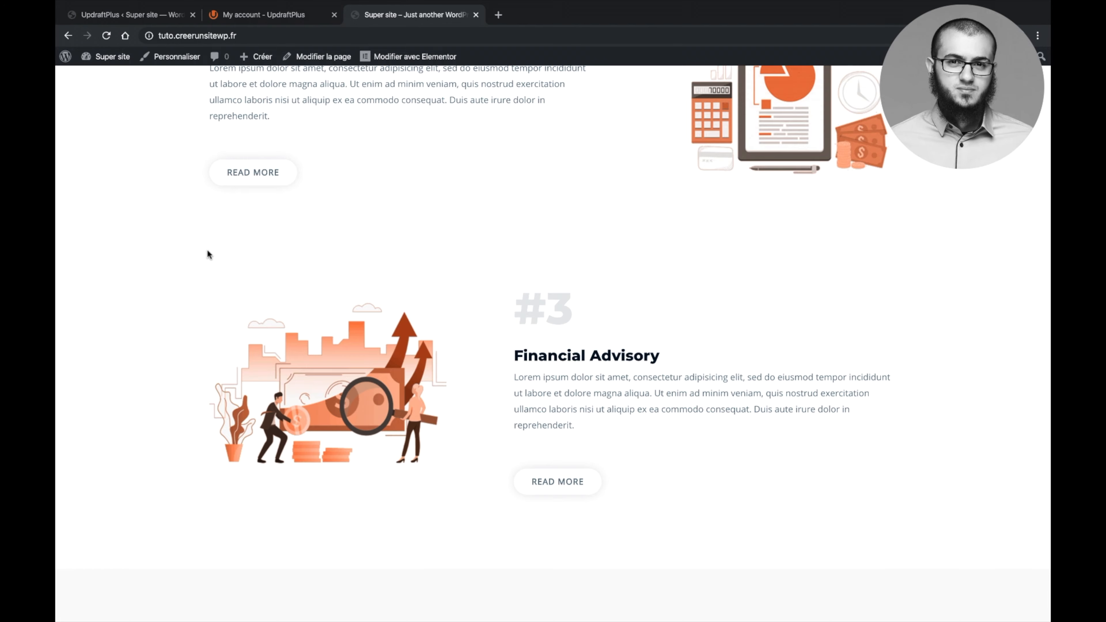
{"action": "scroll", "coordinate": [208, 254], "scroll_direction": "up", "scroll_amount": 20}
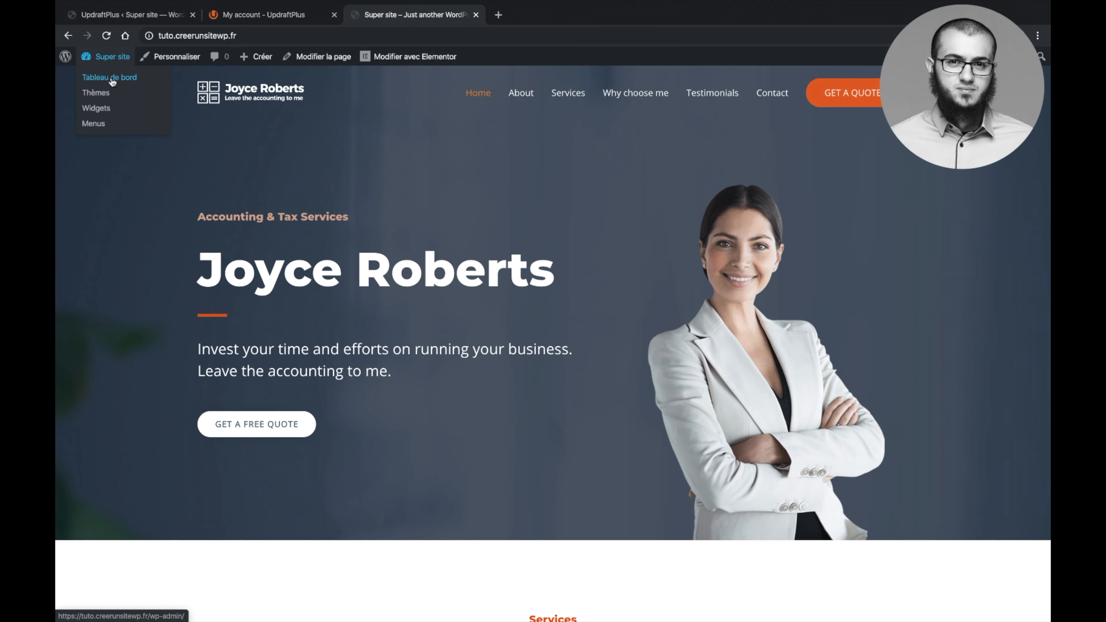
Step: Check the installed themes in the site's admin, then review the site addresses in the general settings and save them
{"action": "left_click", "coordinate": [112, 79]}
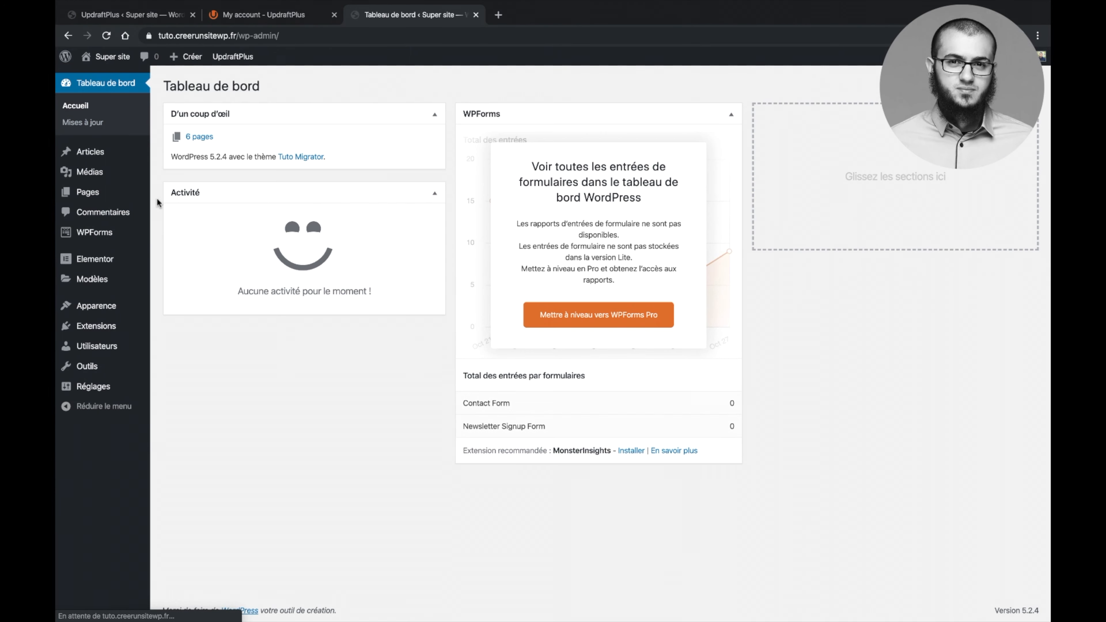
{"action": "left_click", "coordinate": [122, 306]}
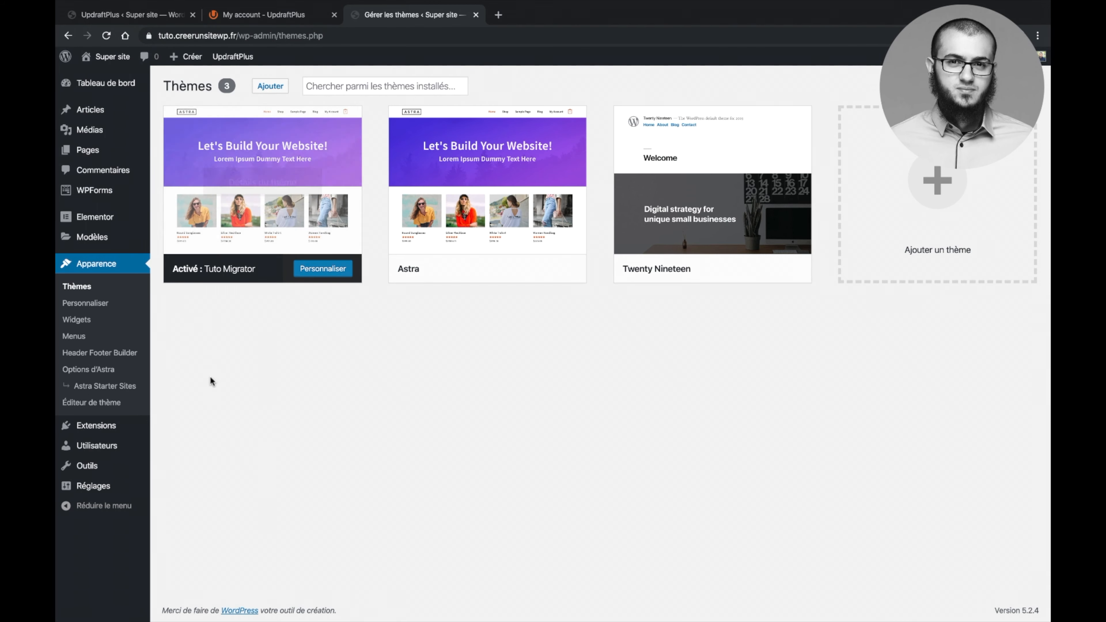
{"action": "mouse_move", "coordinate": [108, 487]}
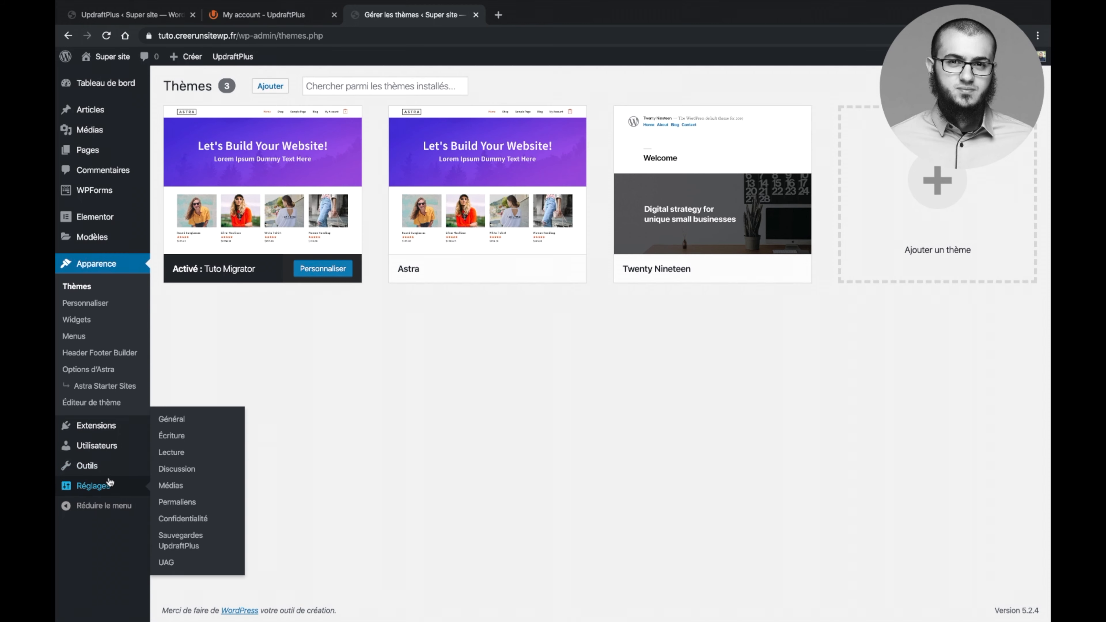
{"action": "left_click", "coordinate": [178, 420]}
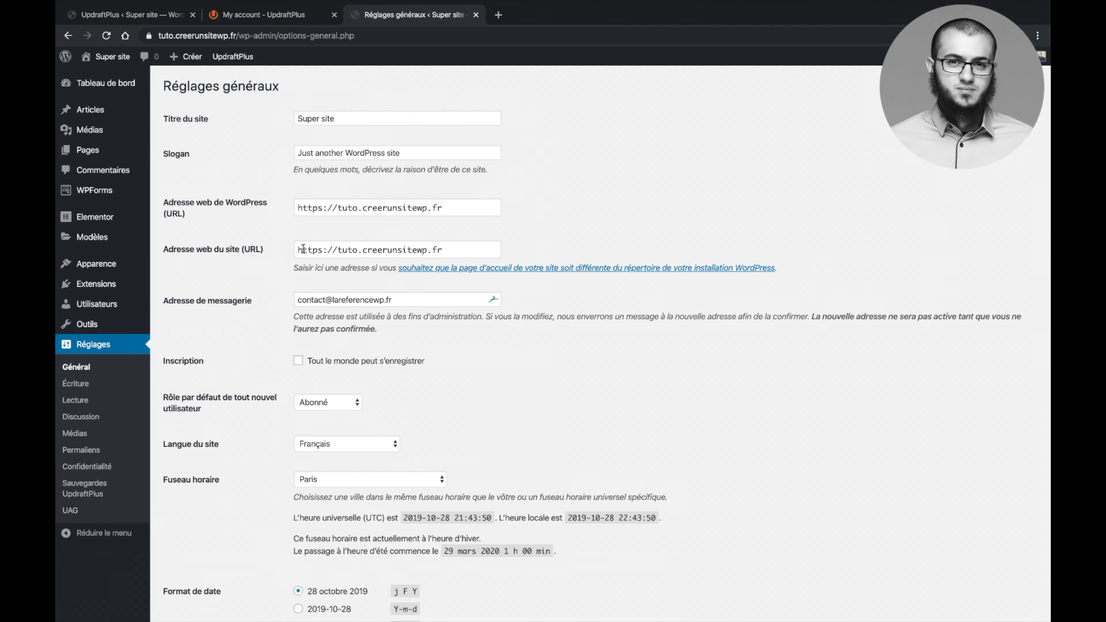
{"action": "scroll", "coordinate": [284, 273], "scroll_direction": "down", "scroll_amount": 7}
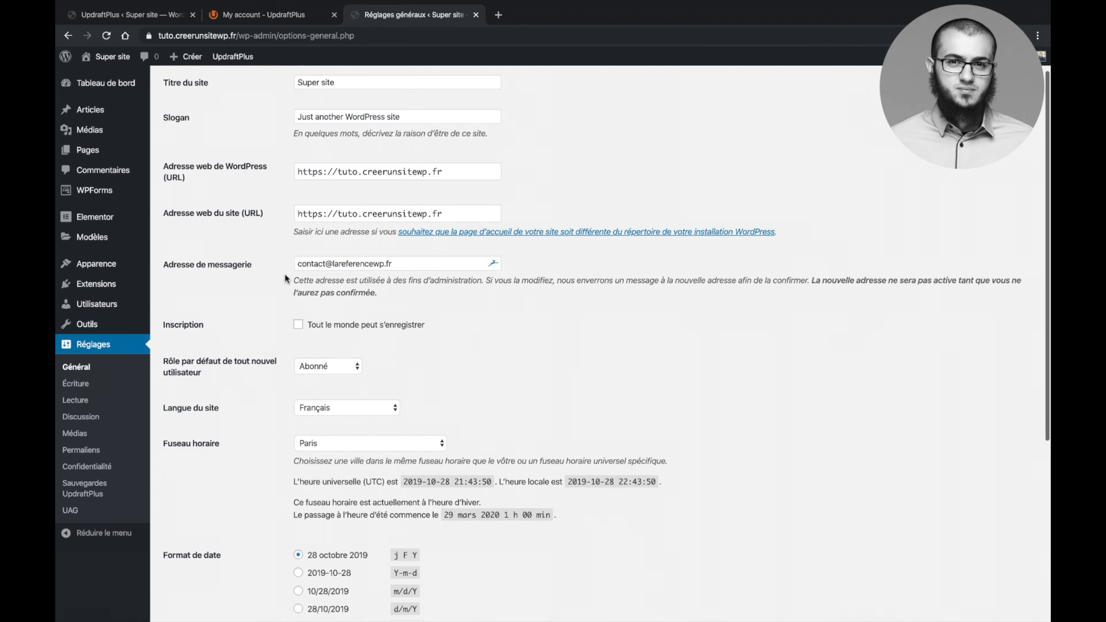
{"action": "left_click", "coordinate": [199, 561]}
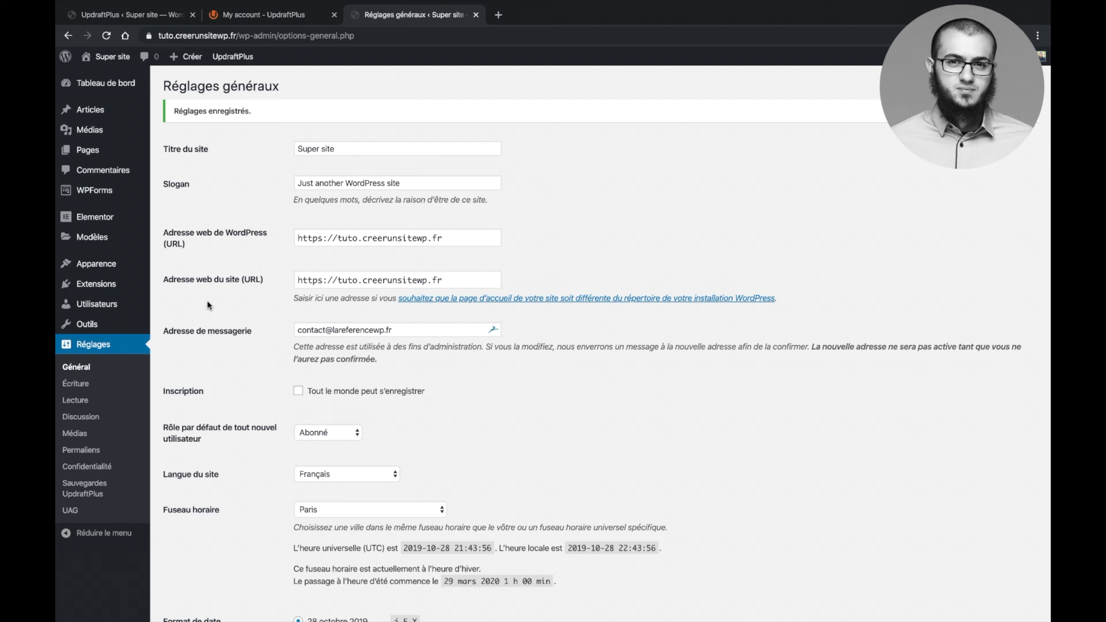
Step: Check the home page of the migrated site, then open Elementor's URL replacement tool in its admin
{"action": "left_click", "coordinate": [114, 57]}
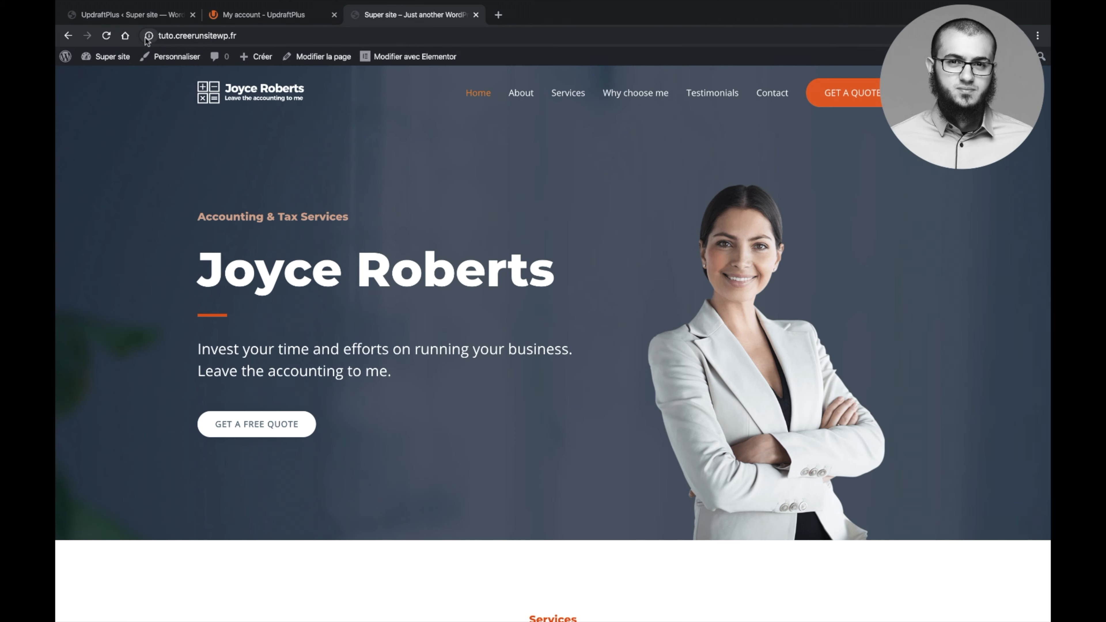
{"action": "mouse_move", "coordinate": [112, 59]}
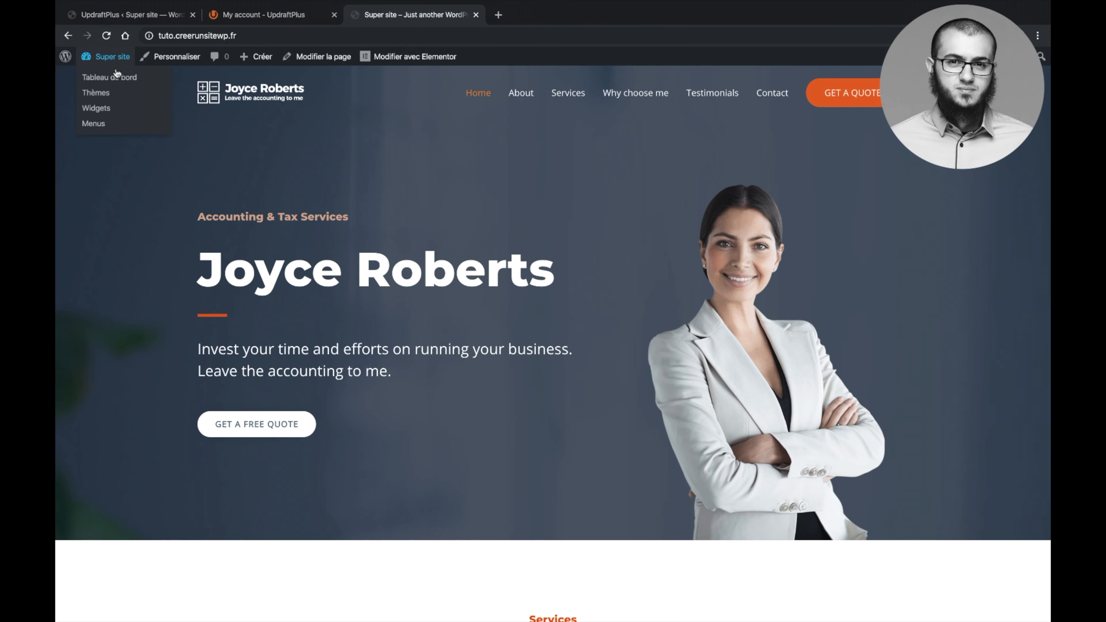
{"action": "left_click", "coordinate": [116, 78]}
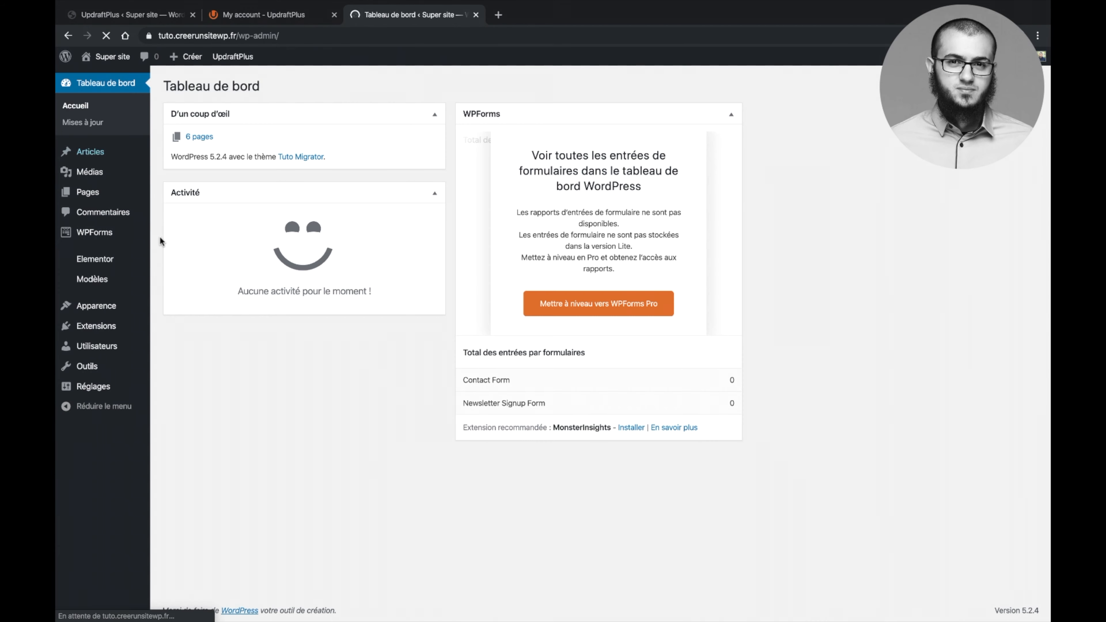
{"action": "mouse_move", "coordinate": [119, 266]}
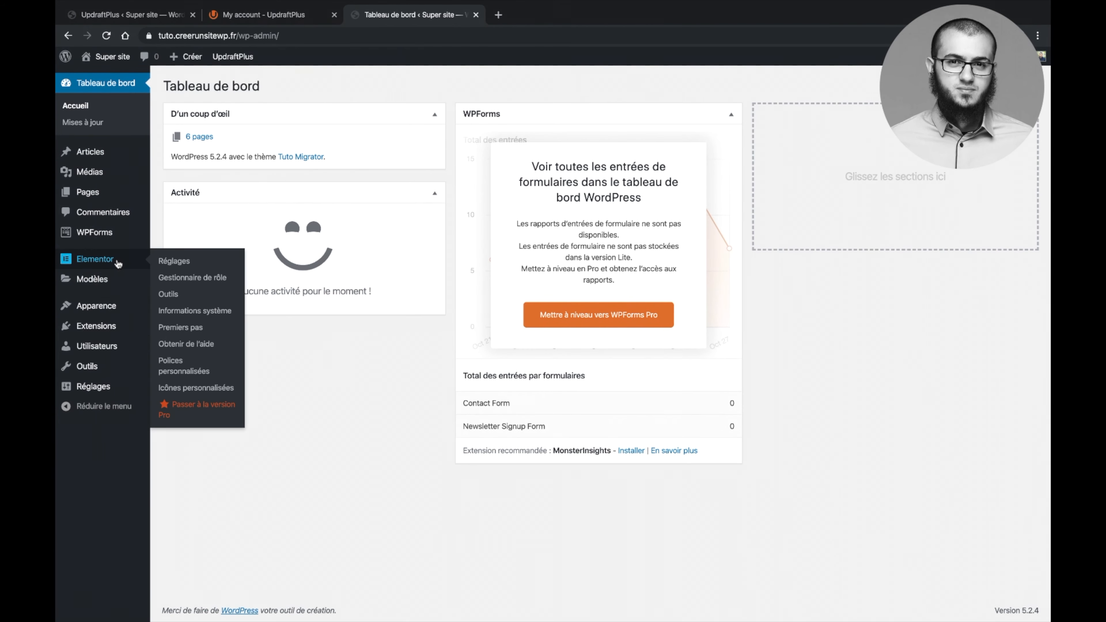
{"action": "left_click", "coordinate": [168, 295]}
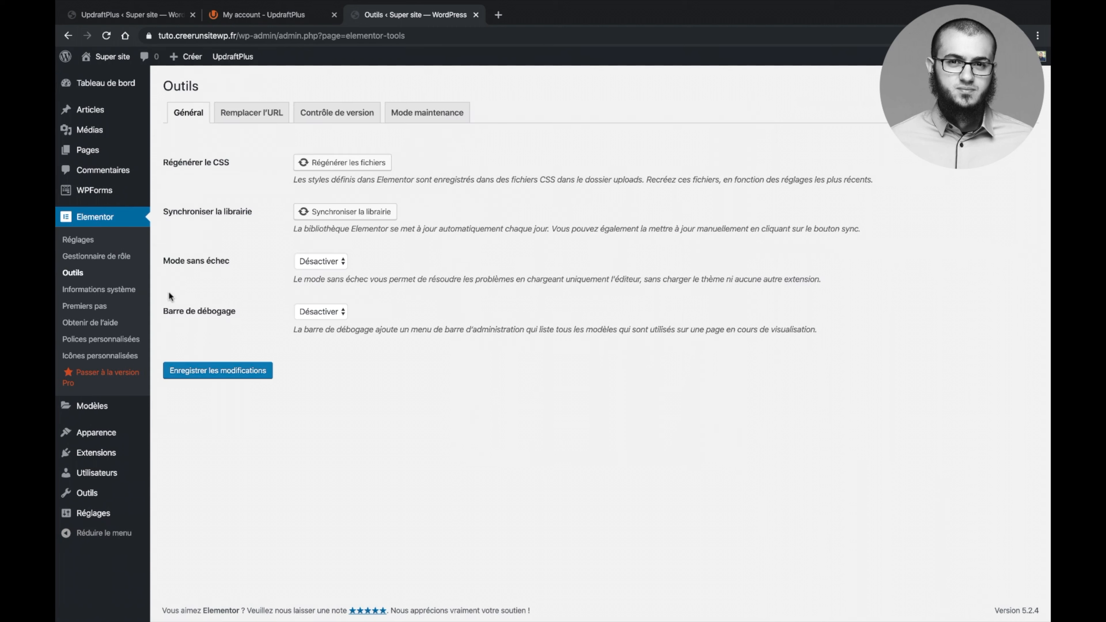
{"action": "left_click", "coordinate": [245, 113]}
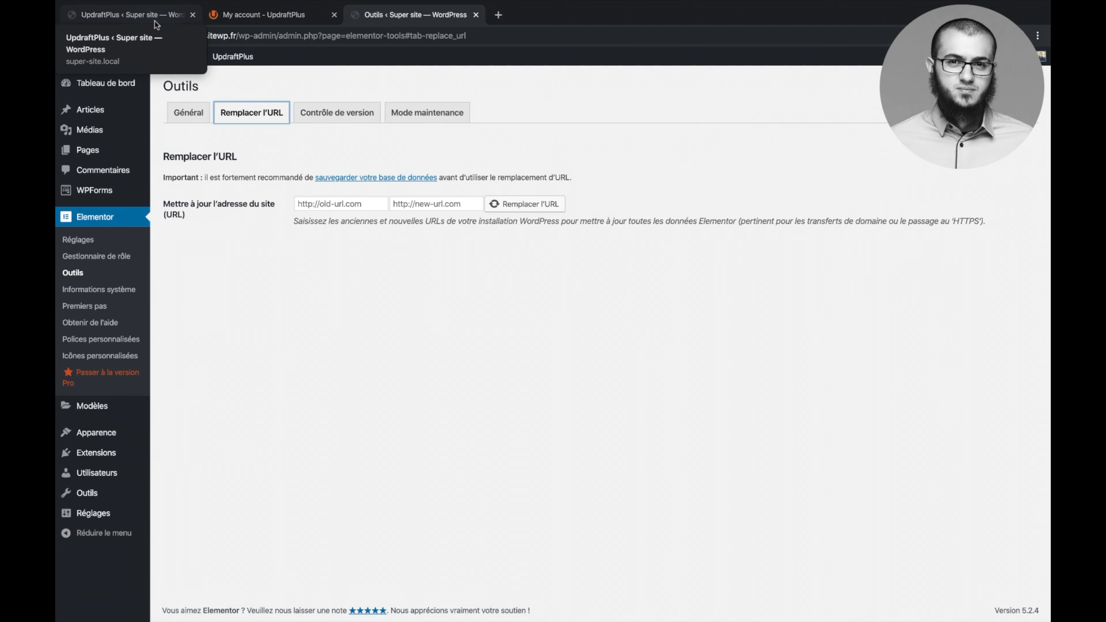
{"action": "left_click", "coordinate": [130, 14]}
{"action": "left_click_drag", "start_coordinate": [274, 37], "coordinate": [214, 39]}
{"action": "key", "text": "ctrl+c"}
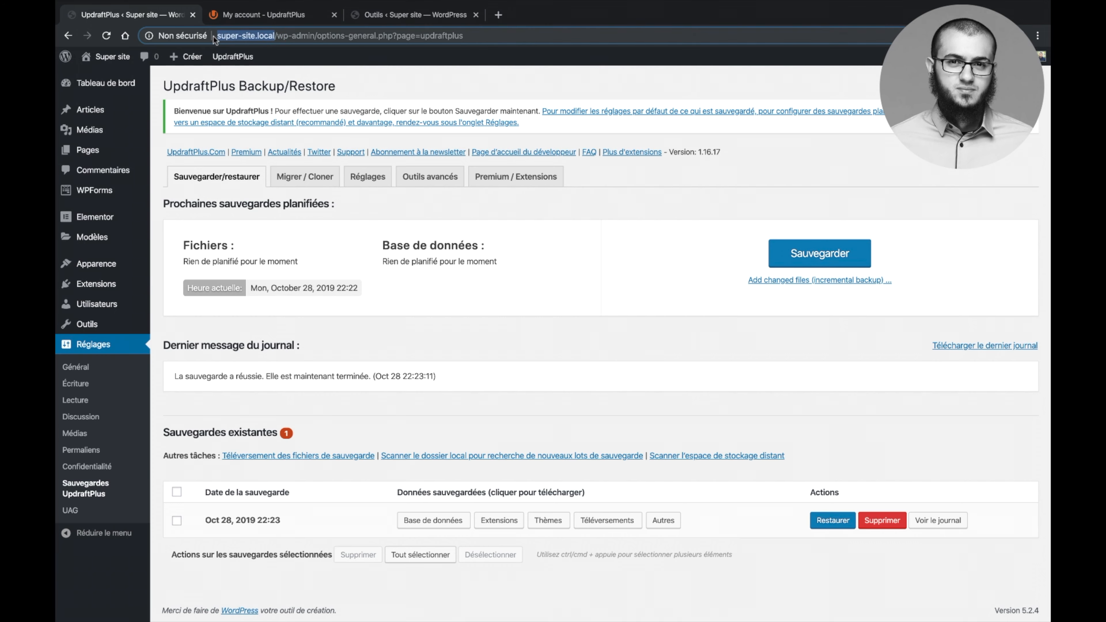
{"action": "left_click", "coordinate": [403, 15]}
{"action": "left_click", "coordinate": [313, 203]}
{"action": "key", "text": "ctrl+v"}
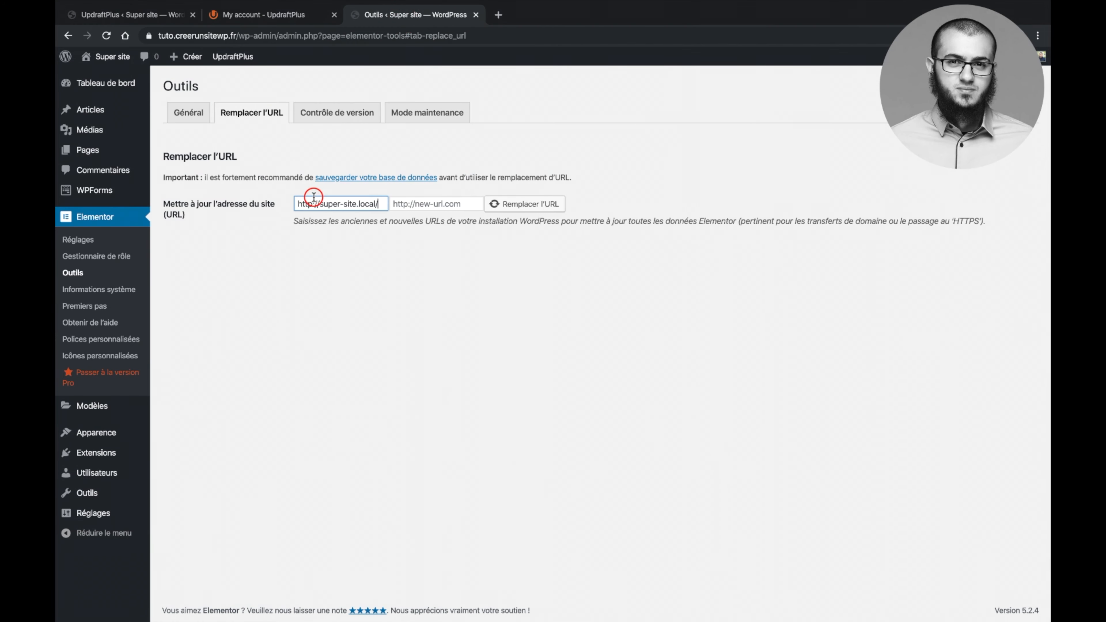
{"action": "left_click_drag", "start_coordinate": [237, 37], "coordinate": [158, 39]}
{"action": "key", "text": "ctrl+c"}
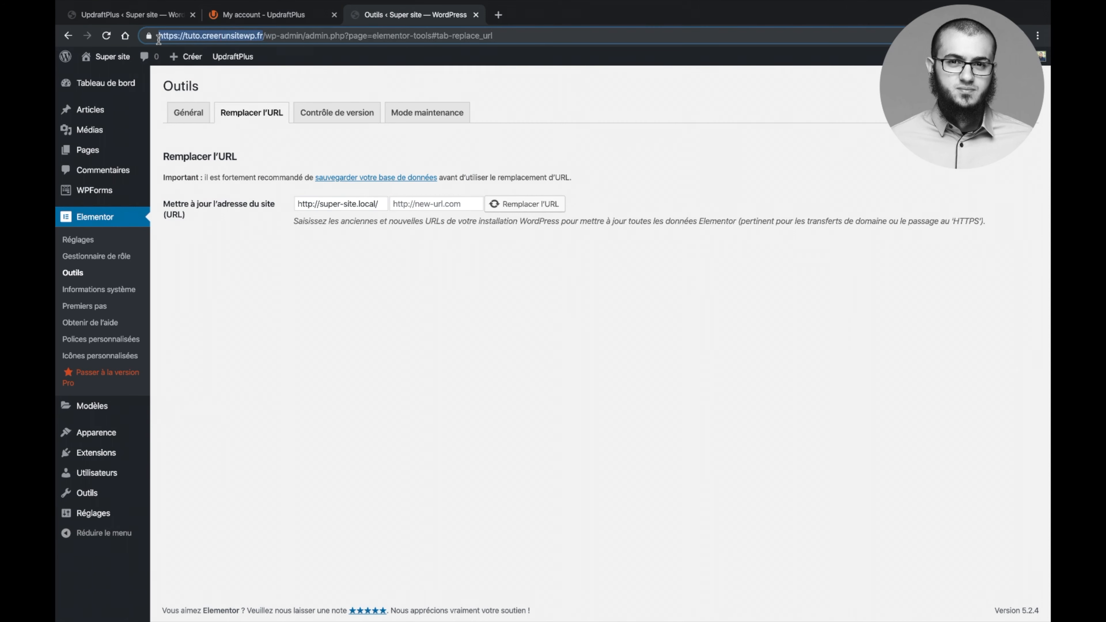
{"action": "left_click", "coordinate": [399, 199]}
{"action": "key", "text": "ctrl+v"}
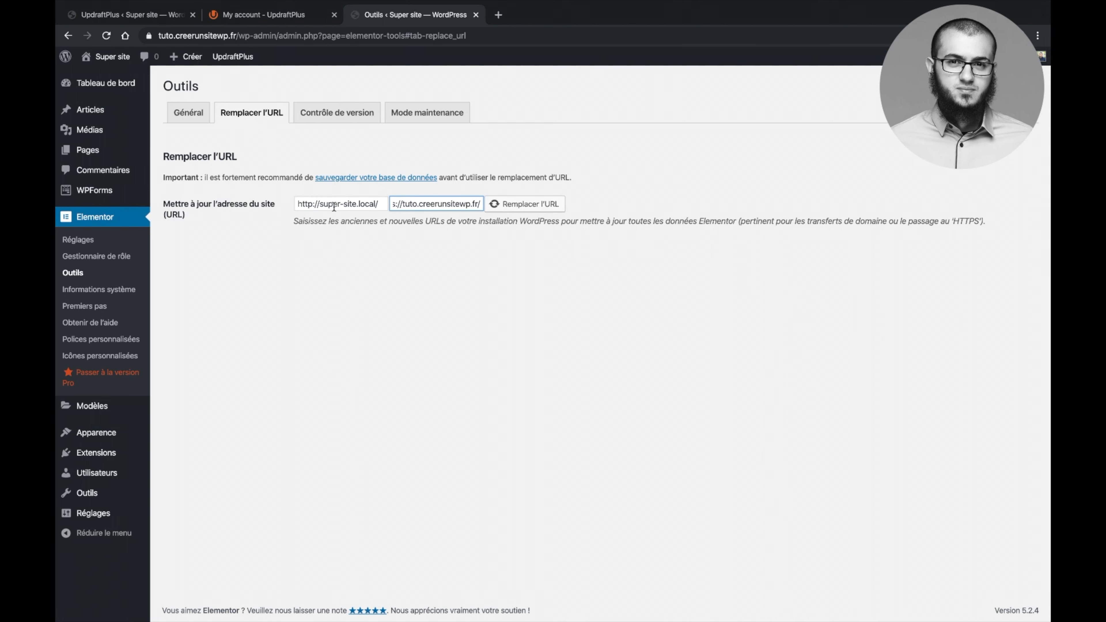
{"action": "left_click", "coordinate": [510, 209]}
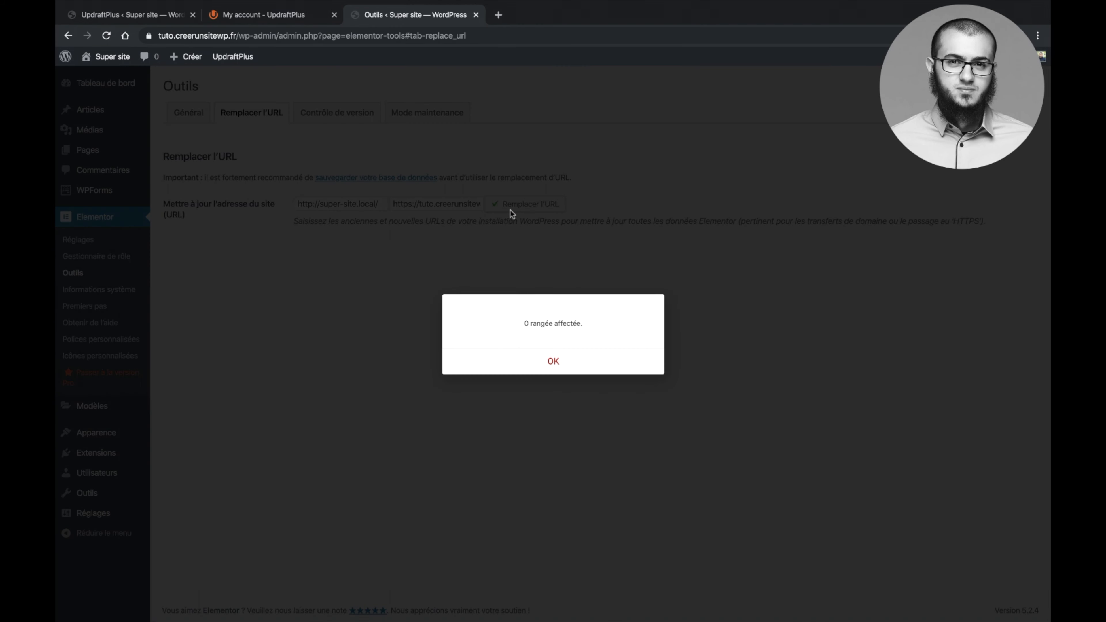
{"action": "left_click", "coordinate": [550, 362]}
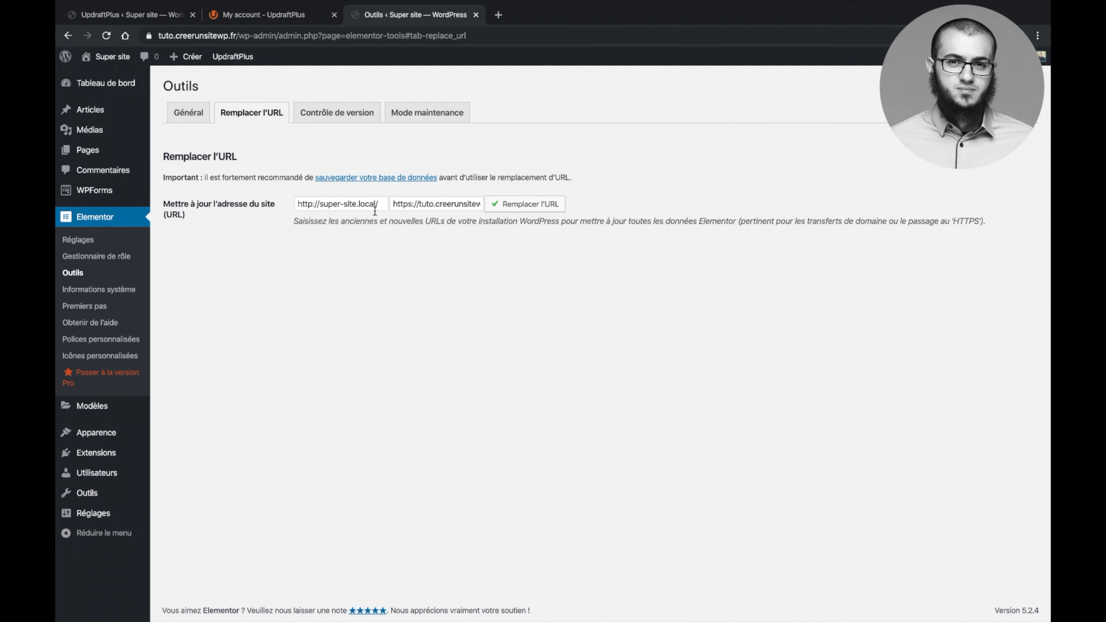
{"action": "left_click_drag", "start_coordinate": [378, 204], "coordinate": [292, 210]}
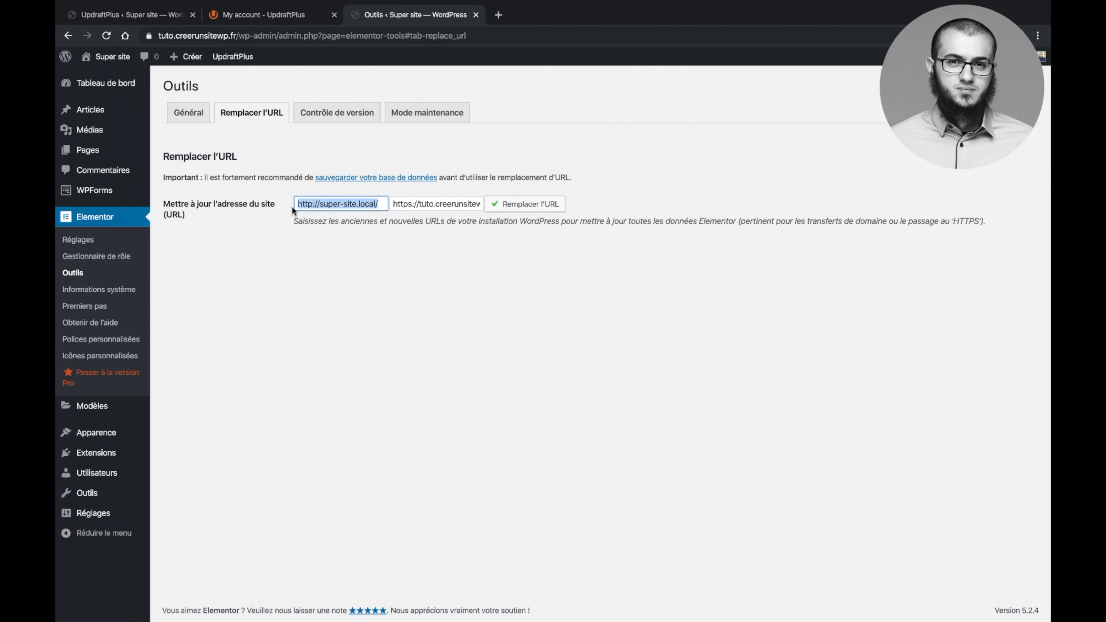
{"action": "key", "text": "super+v"}
{"action": "double_click", "coordinate": [306, 204]}
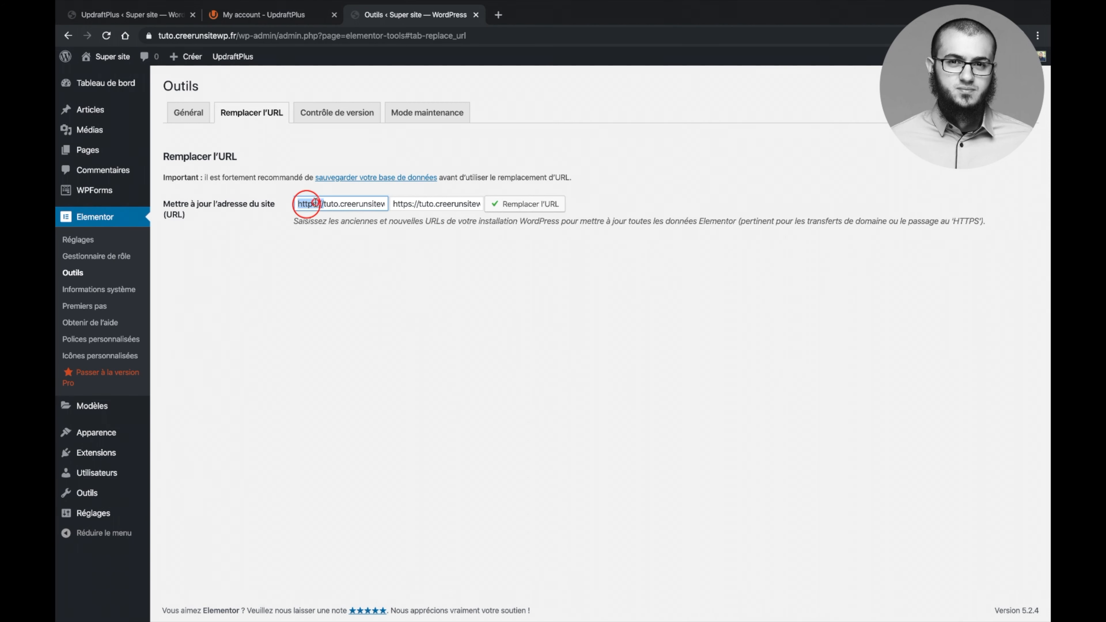
{"action": "left_click", "coordinate": [316, 204]}
{"action": "key", "text": "BackSpace"}
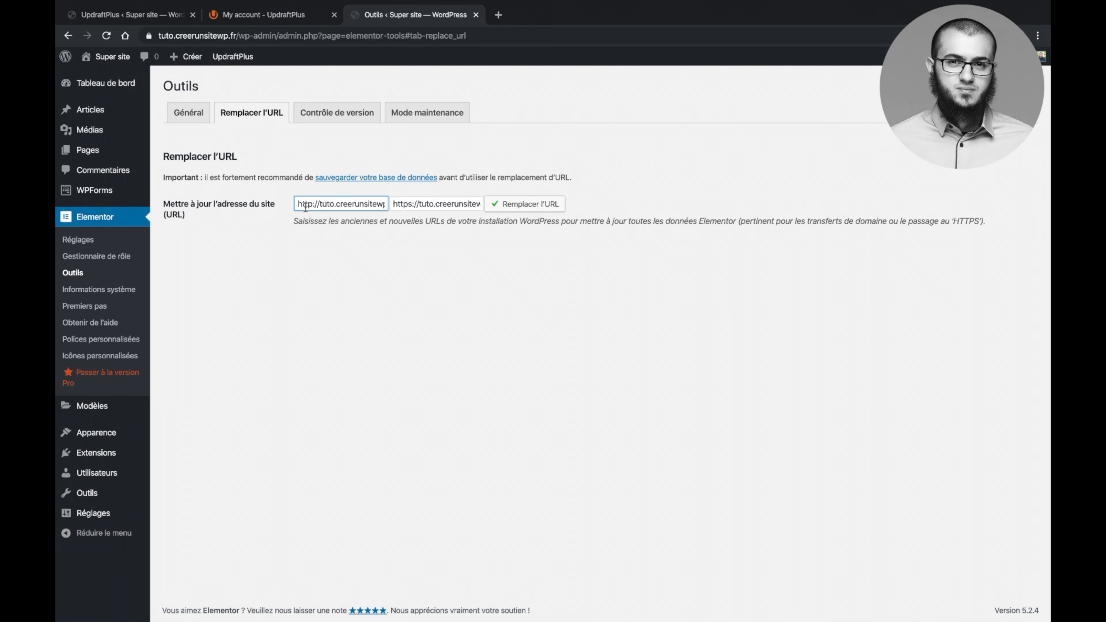
{"action": "left_click", "coordinate": [527, 211]}
{"action": "left_click", "coordinate": [536, 365]}
Step: Visit the migrated site and check its Home, About, Services, Why choose me, Testimonials and Contact pages over HTTPS
{"action": "left_click", "coordinate": [110, 58]}
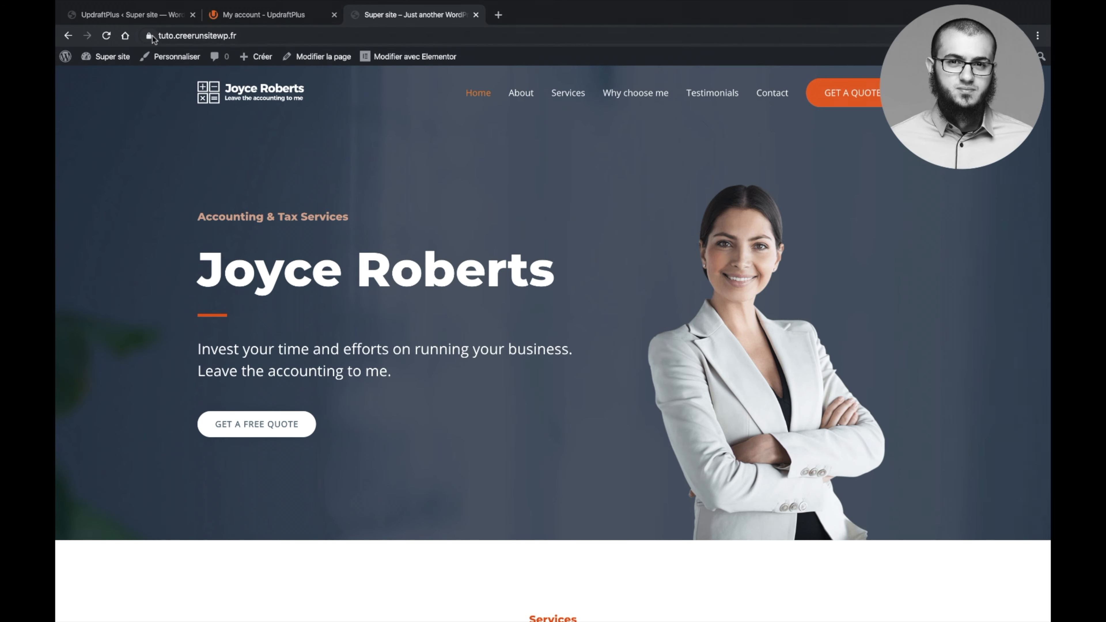
{"action": "scroll", "coordinate": [215, 239], "scroll_direction": "down", "scroll_amount": 5}
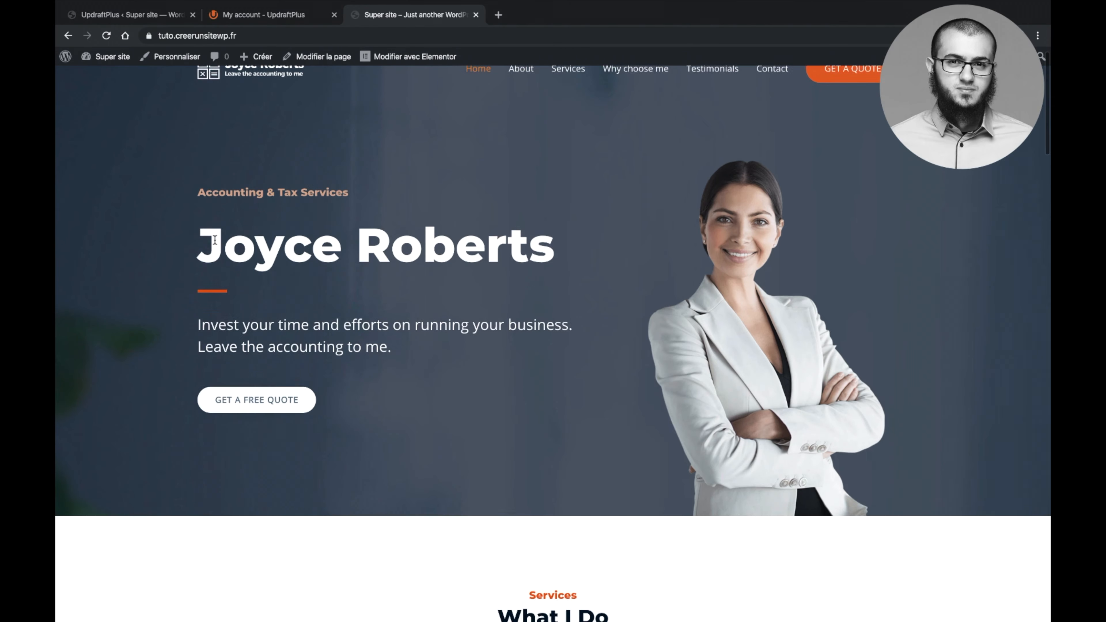
{"action": "scroll", "coordinate": [214, 240], "scroll_direction": "up", "scroll_amount": 5}
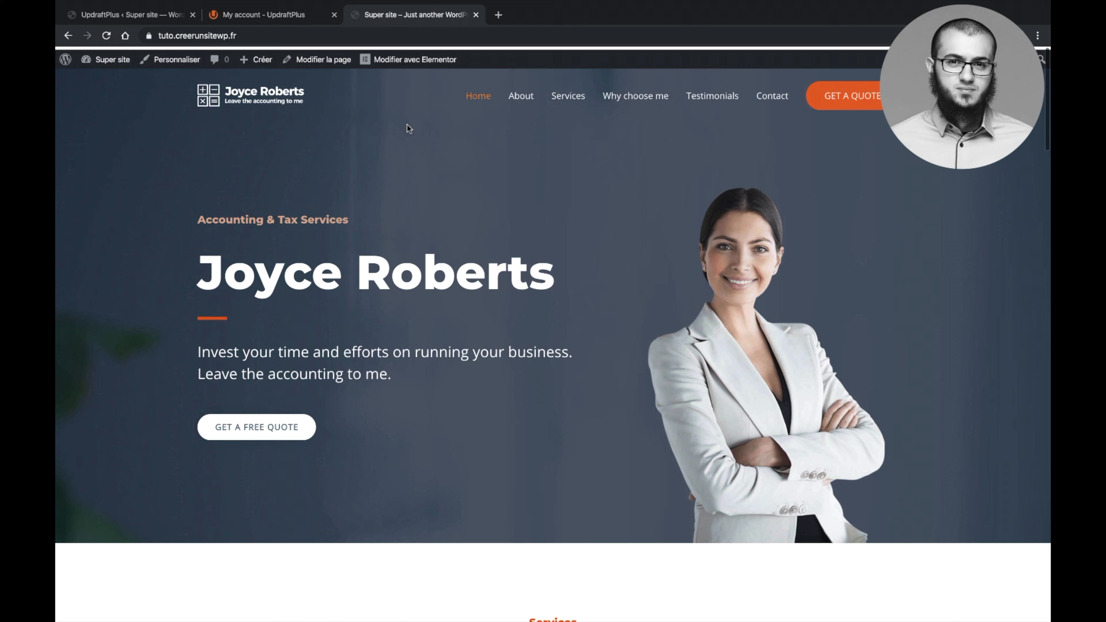
{"action": "left_click", "coordinate": [519, 93]}
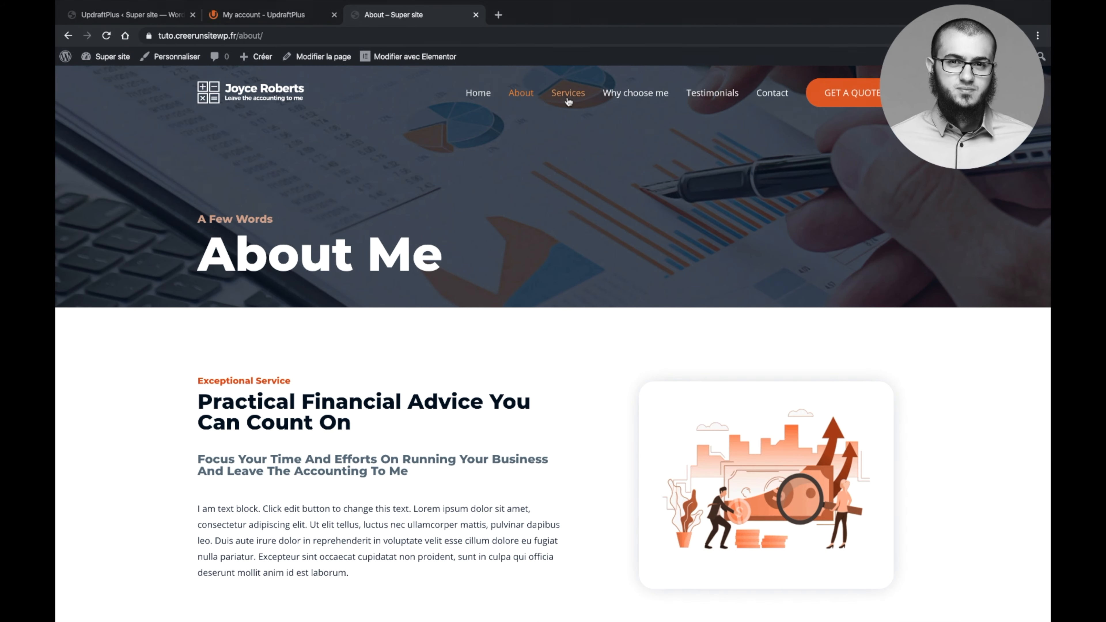
{"action": "left_click", "coordinate": [570, 99]}
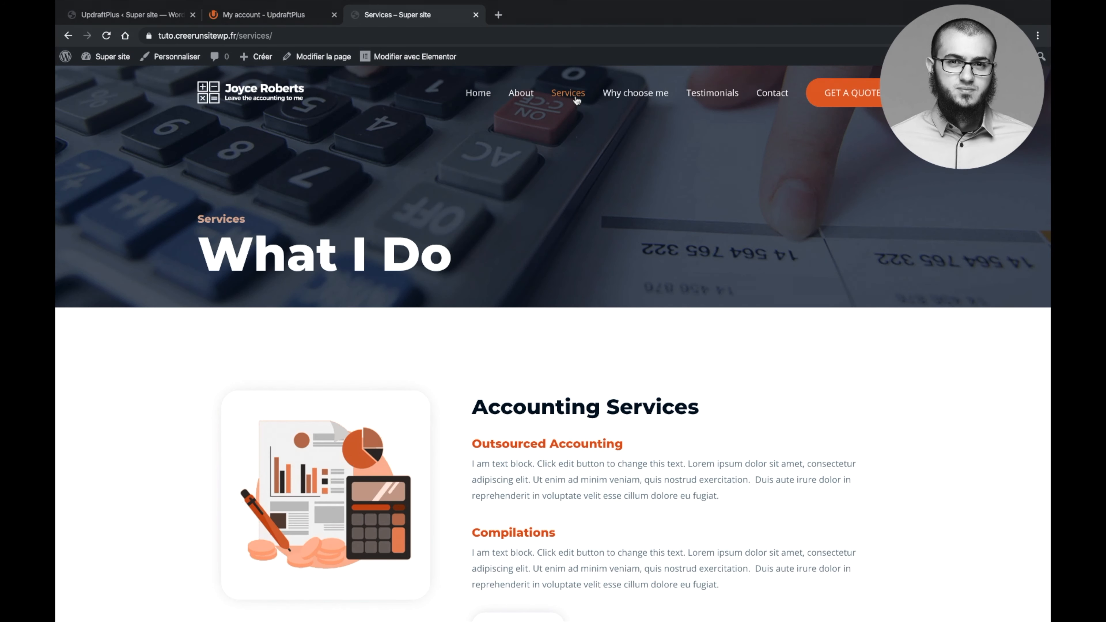
{"action": "left_click", "coordinate": [635, 98]}
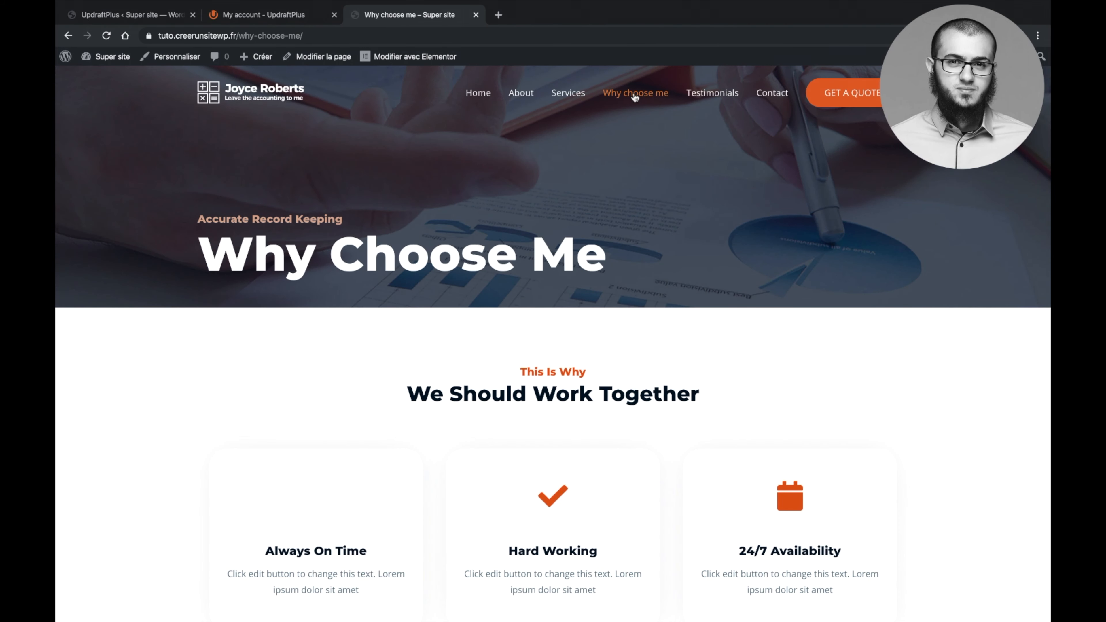
{"action": "left_click", "coordinate": [710, 101]}
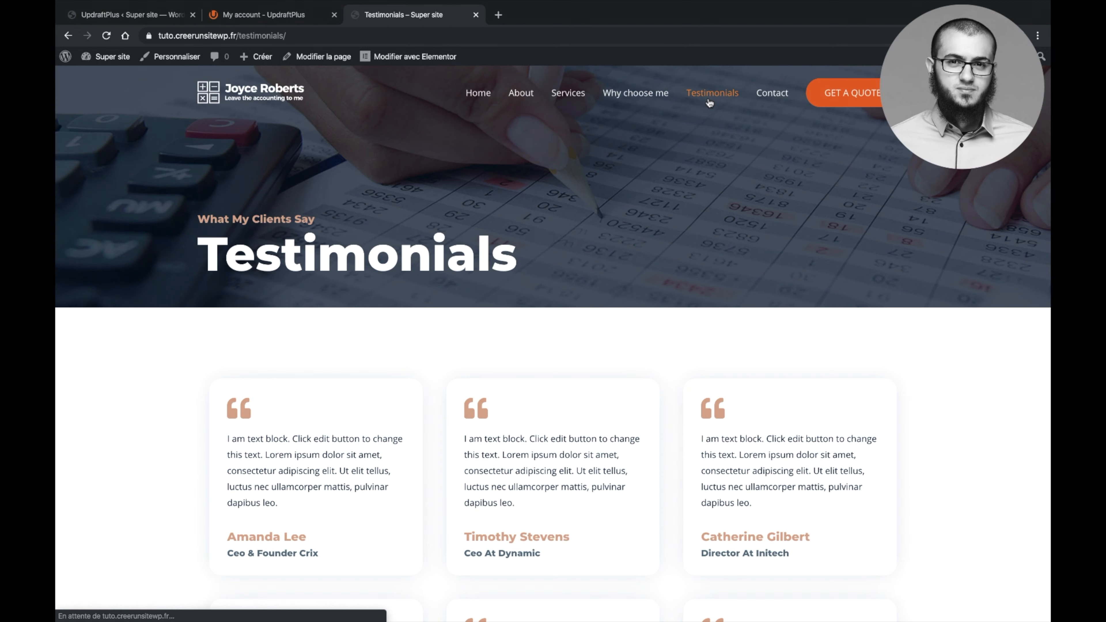
{"action": "left_click", "coordinate": [748, 99]}
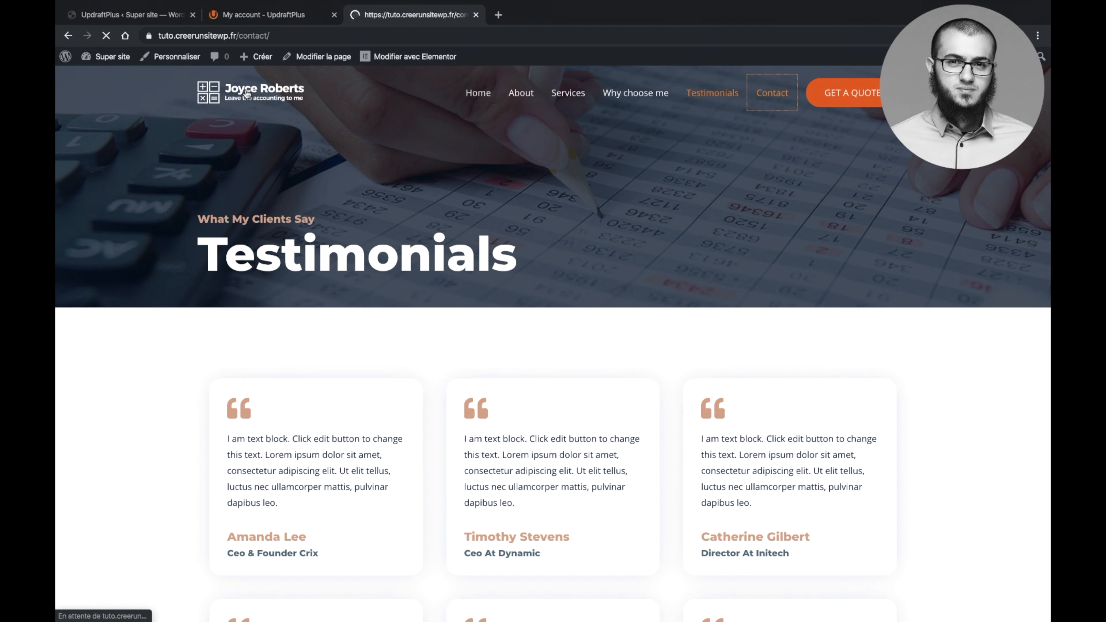
{"action": "left_click", "coordinate": [485, 97]}
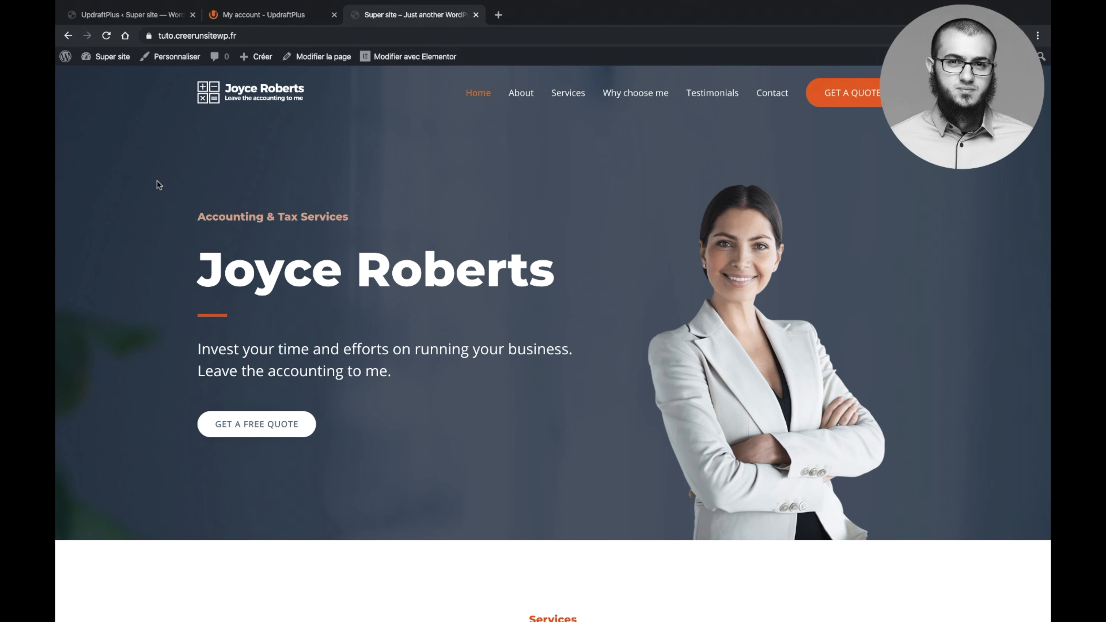
Step: Review the backup schedule and remote storage options in the local site's UpdraftPlus settings
{"action": "left_click", "coordinate": [126, 15]}
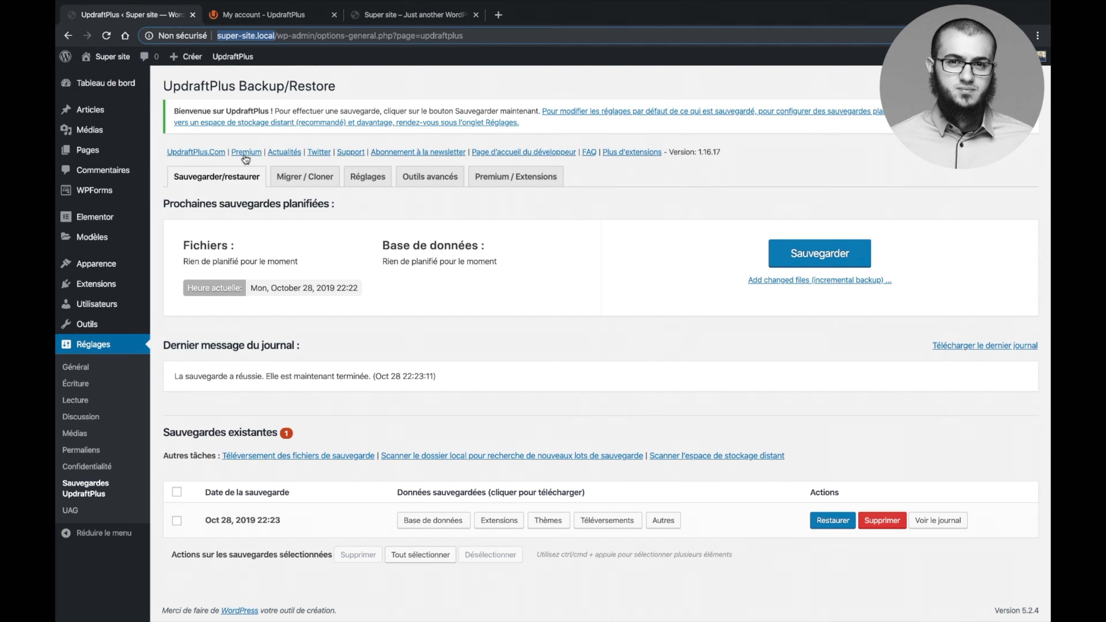
{"action": "left_click", "coordinate": [377, 180]}
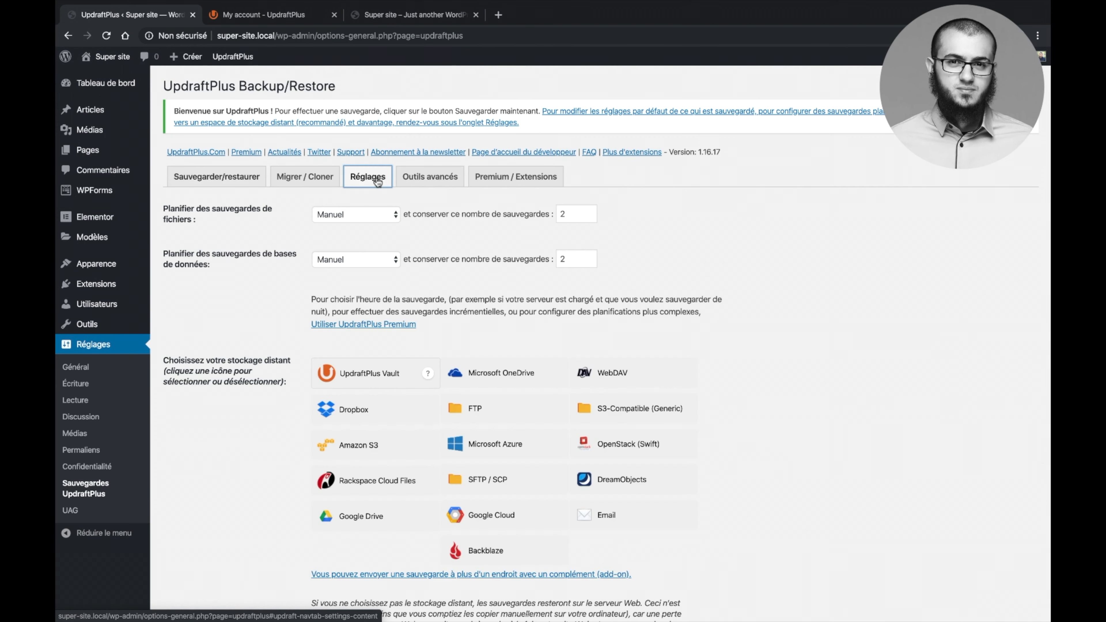
{"action": "scroll", "coordinate": [299, 327], "scroll_direction": "down", "scroll_amount": 3}
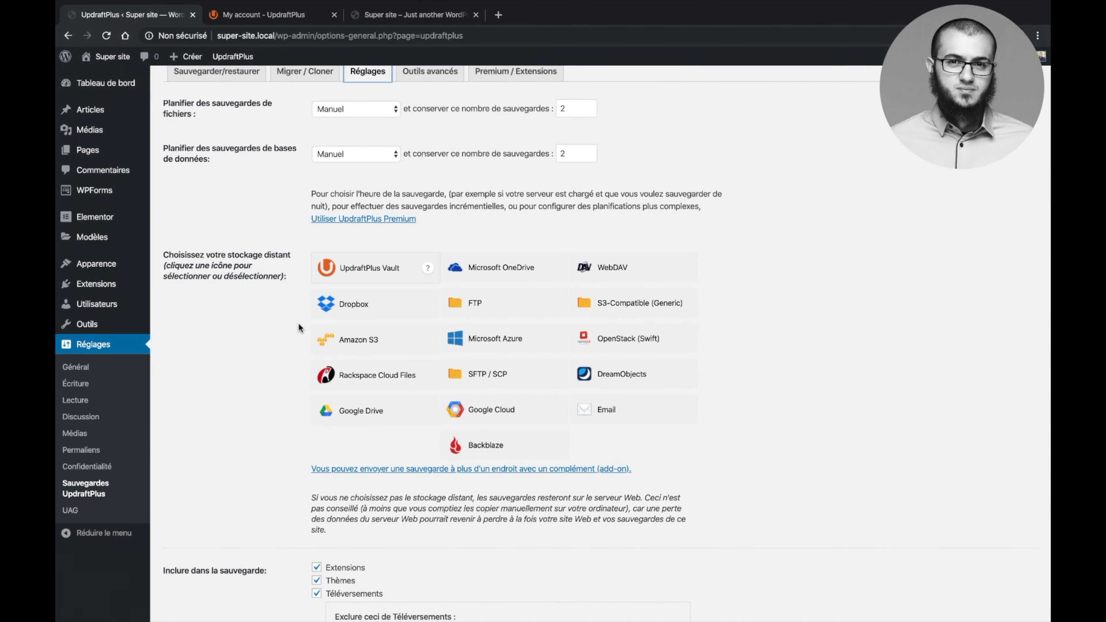